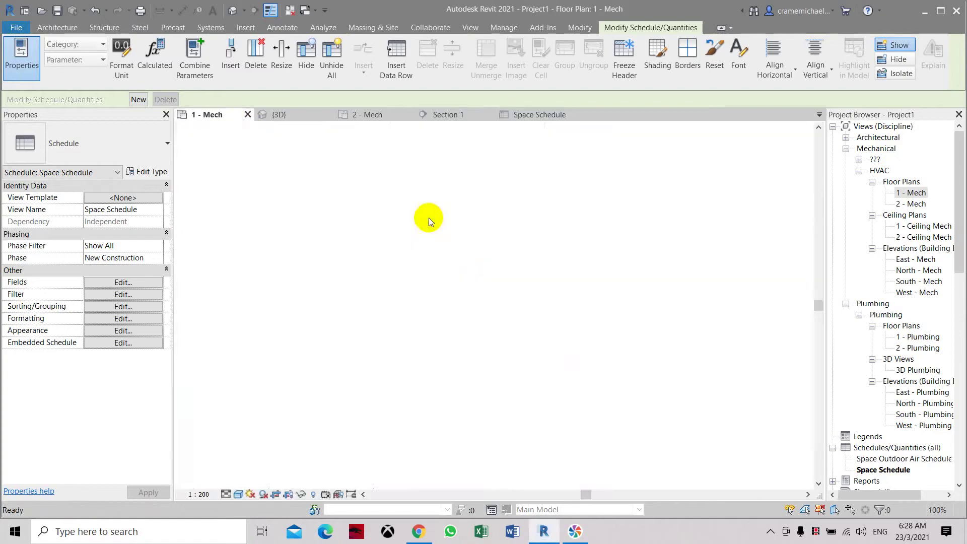
Step: Open the Space Schedule and widen the Specified Outdoor Airflow column to fit its heading
scroll(566, 279, up, 2)
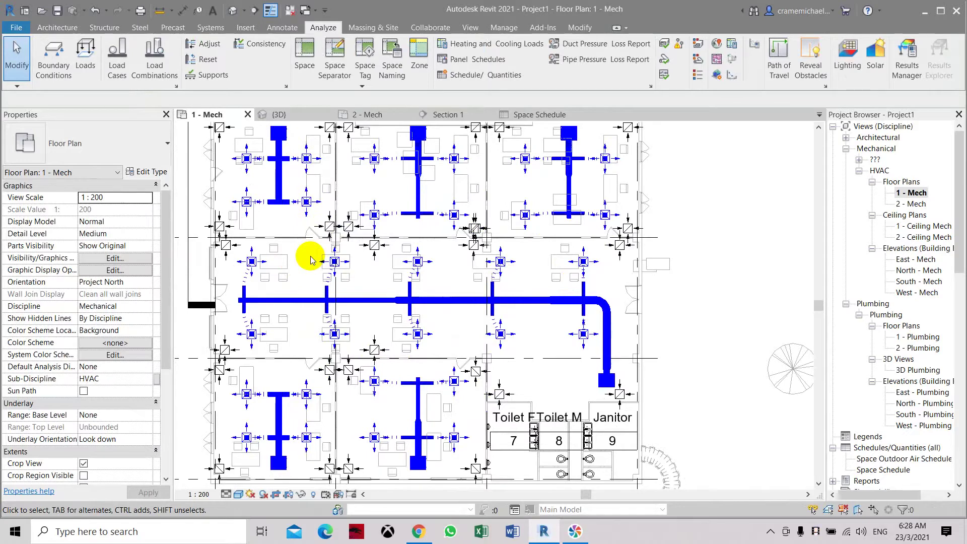
click(542, 120)
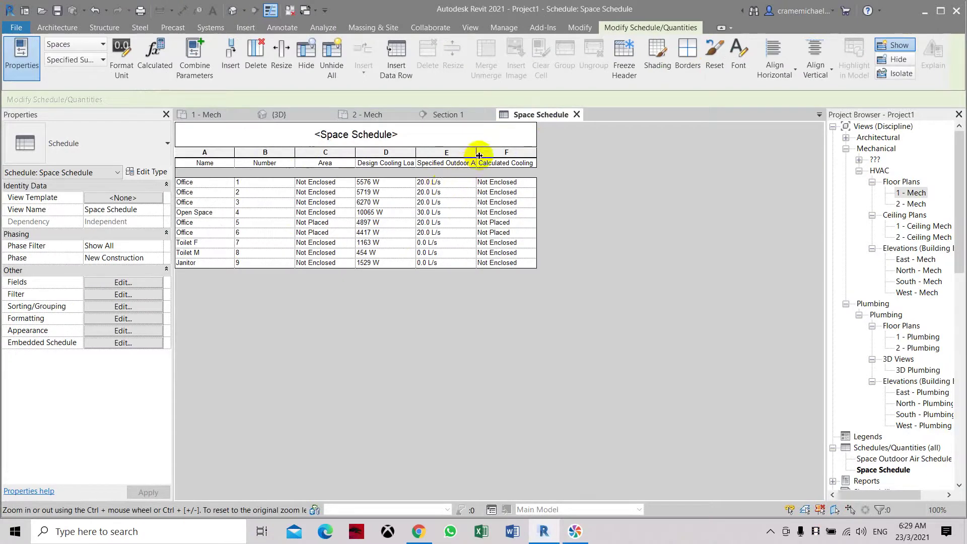
drag(478, 155, 495, 152)
click(490, 152)
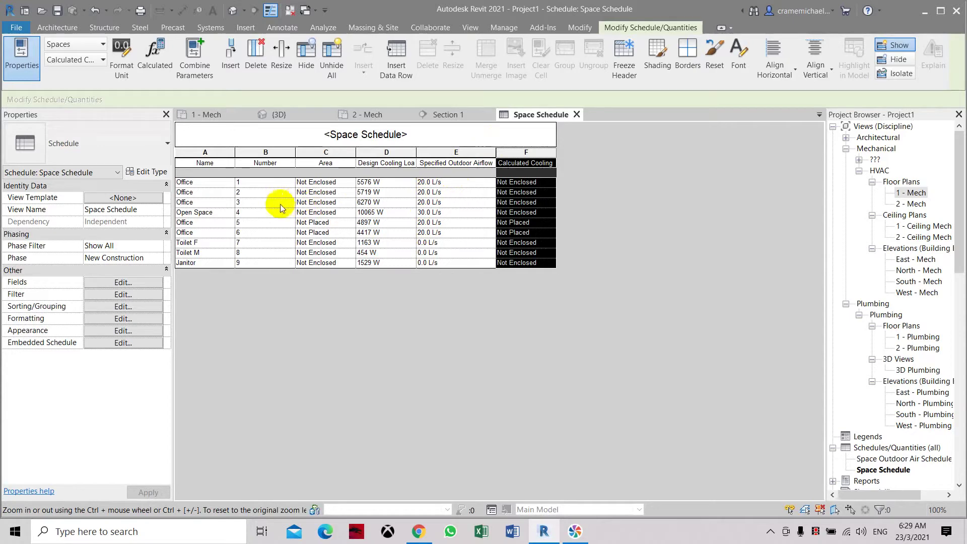
Step: Return to the 1 - Mech floor plan and examine the supply ducts, return diffusers and the toilet and janitor spaces
click(213, 115)
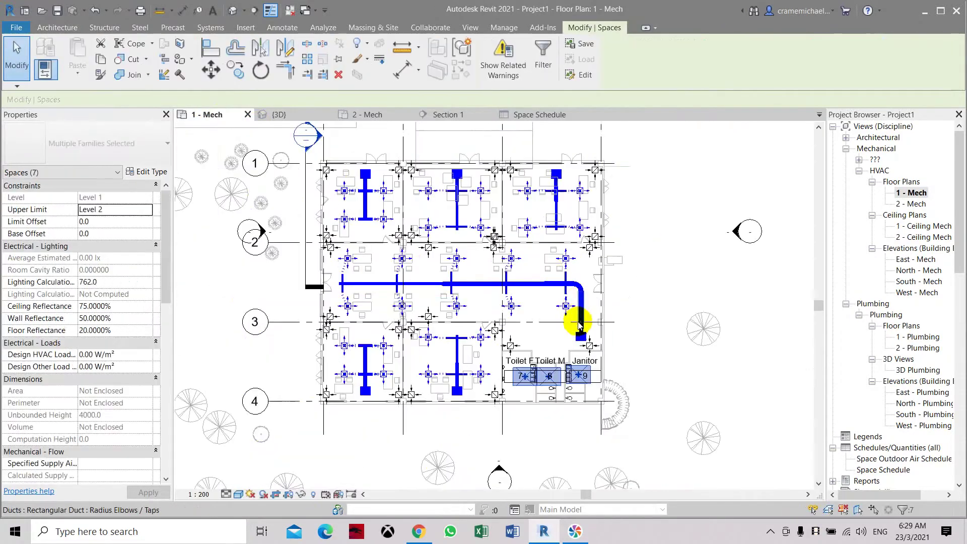
scroll(596, 346, up, 3)
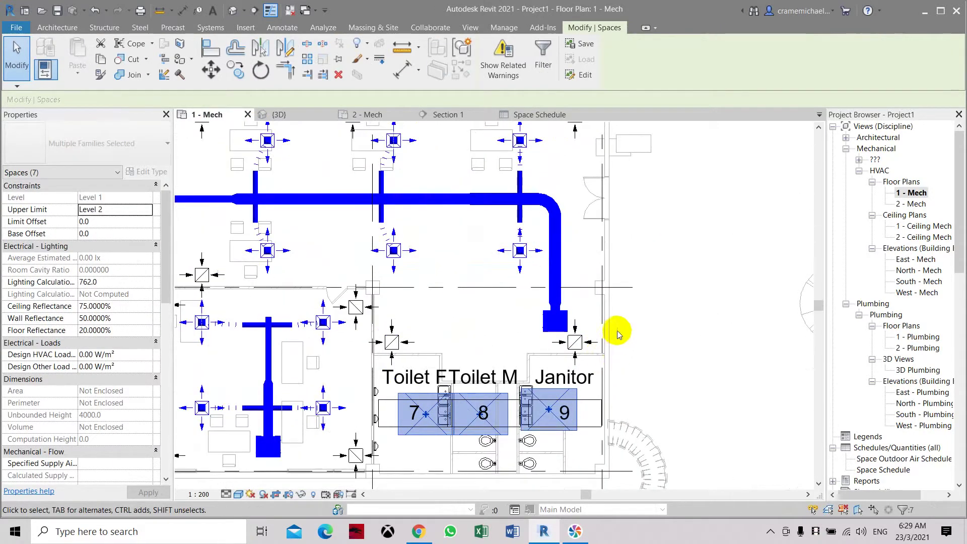
scroll(603, 343, down, 2)
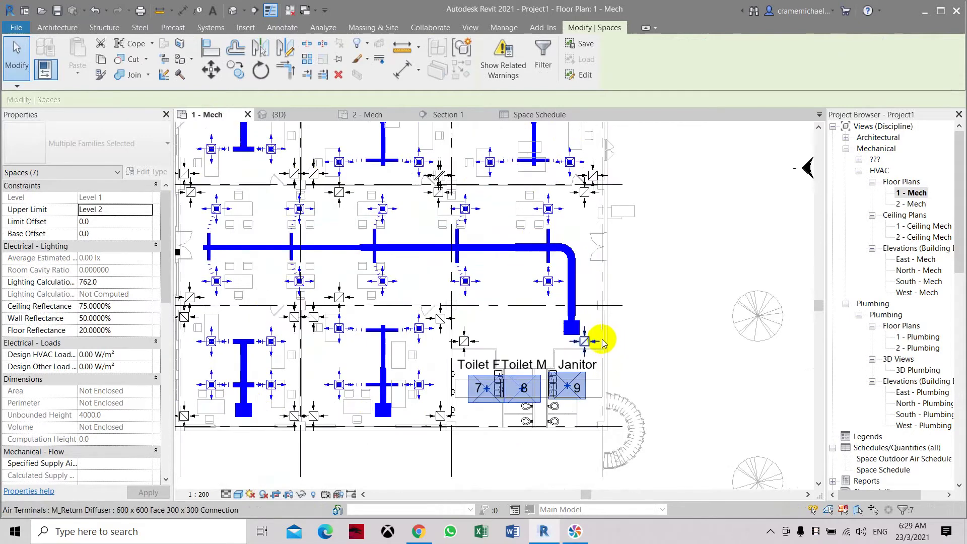
scroll(606, 345, up, 2)
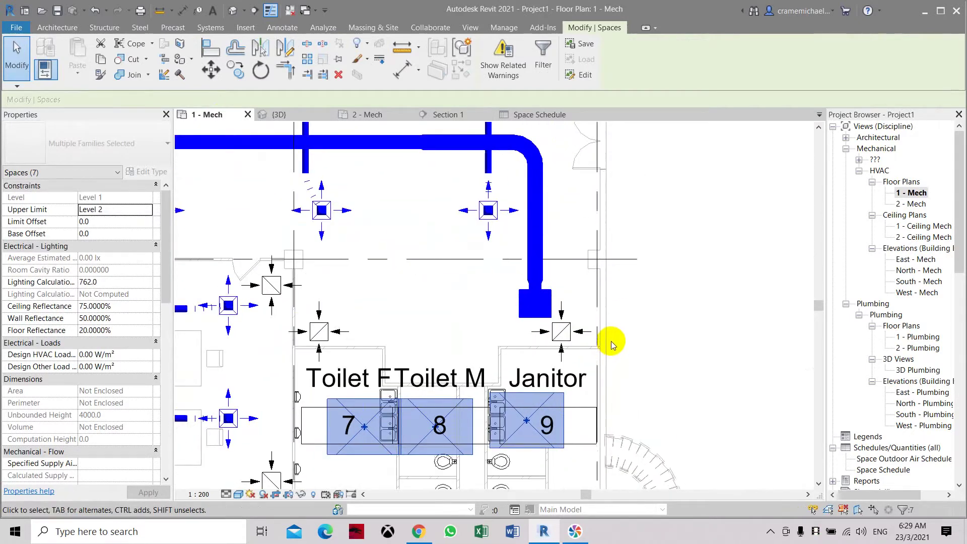
scroll(608, 346, down, 3)
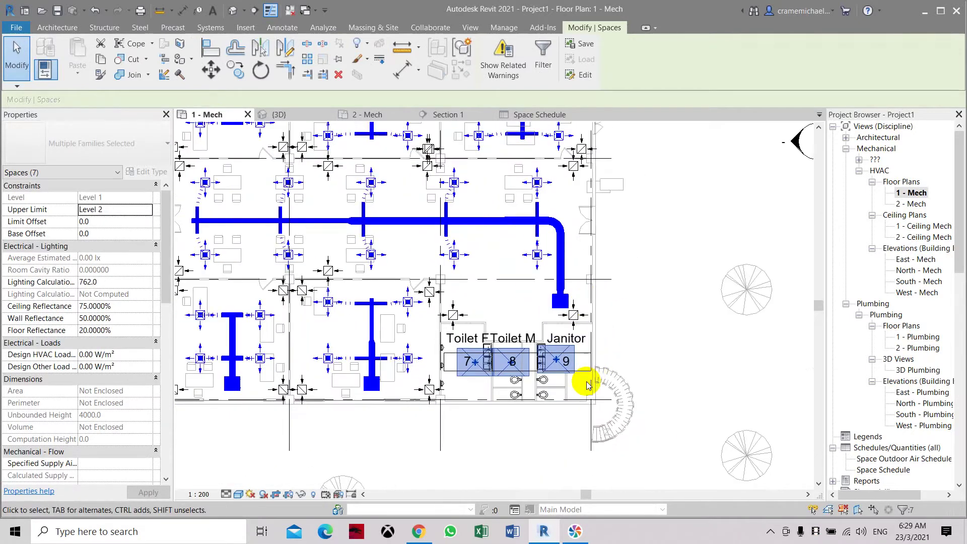
middle_drag(579, 259, 591, 334)
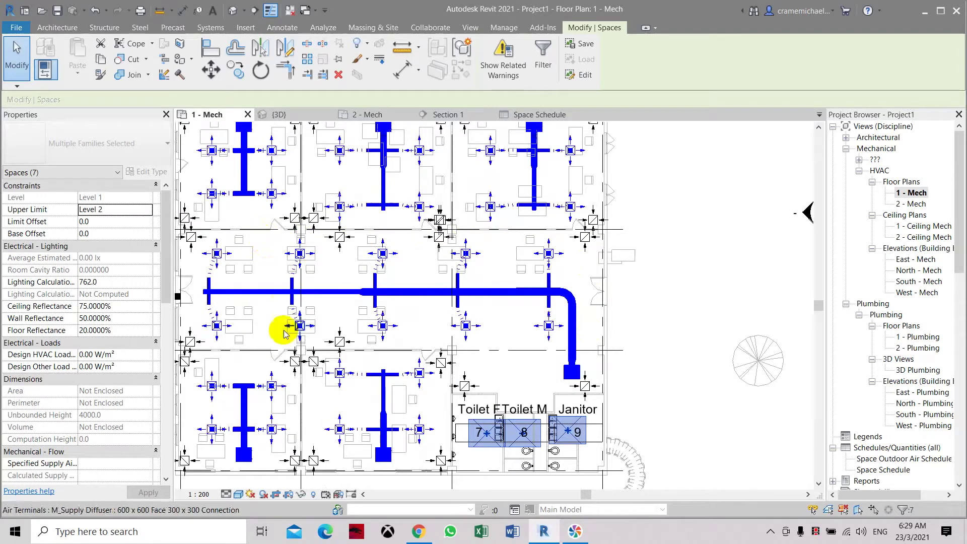
scroll(264, 364, up, 1)
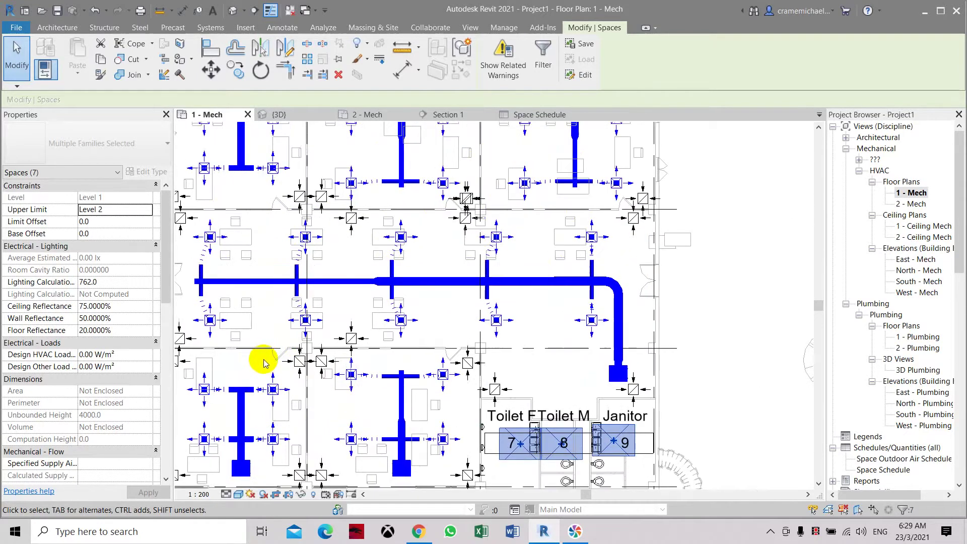
scroll(264, 364, down, 2)
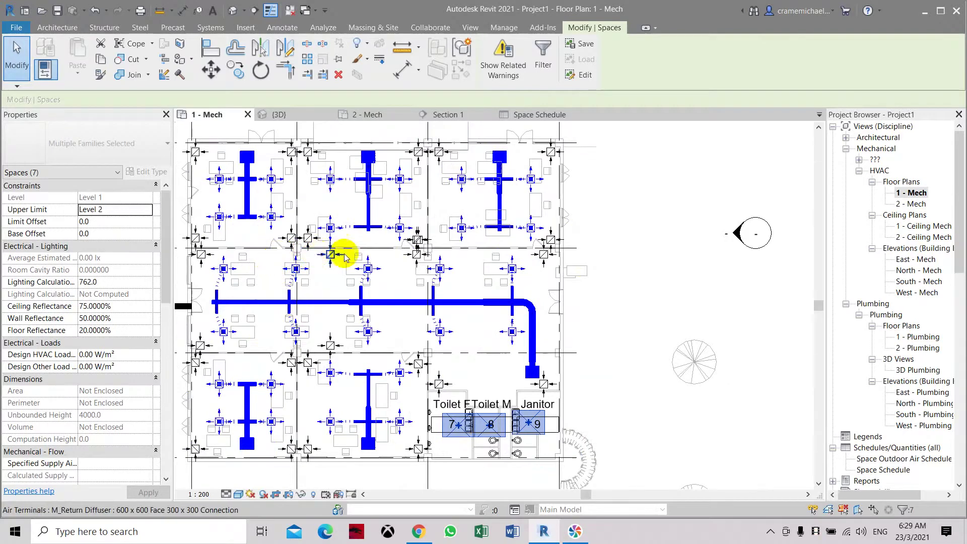
scroll(354, 305, up, 1)
scroll(354, 306, up, 2)
middle_drag(403, 302, 475, 277)
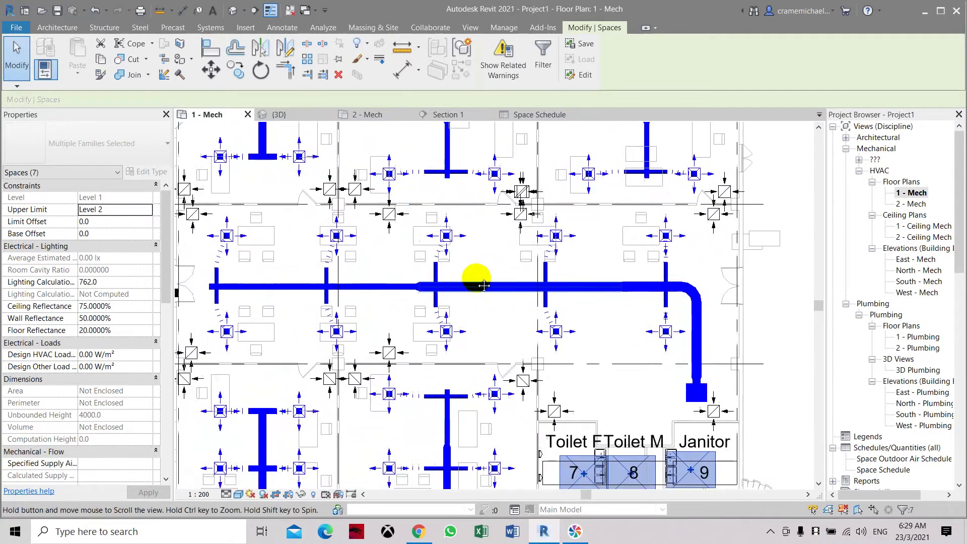
middle_drag(323, 203, 316, 240)
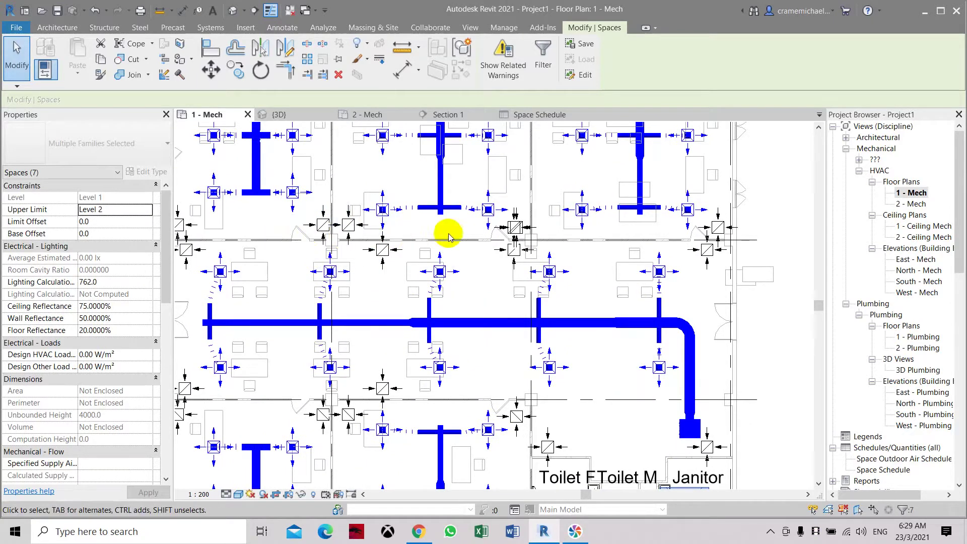
middle_drag(654, 367, 602, 306)
scroll(603, 317, down, 2)
middle_drag(599, 353, 565, 355)
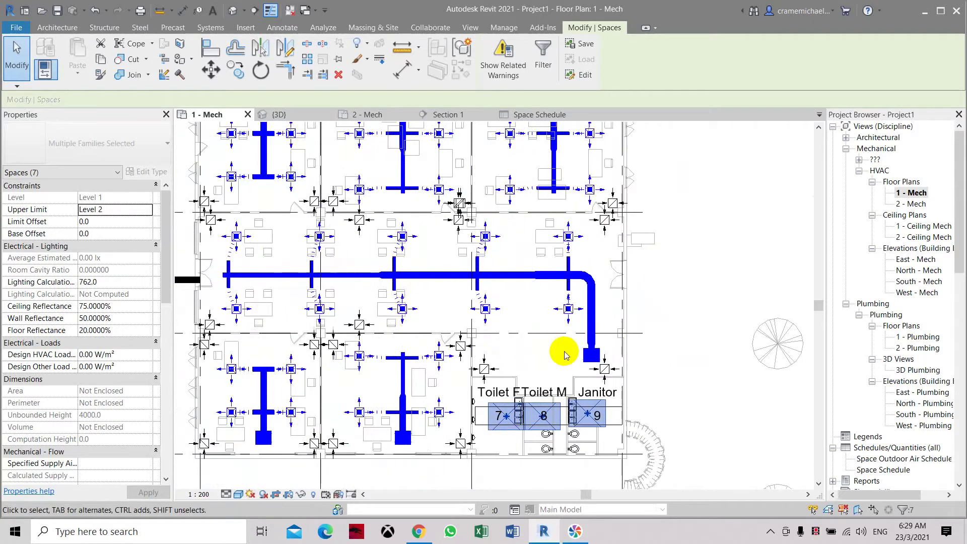
Step: Minimize Revit, launch Marinsoft Duct Calculator and accept its evaluation terms
click(924, 10)
click(17, 534)
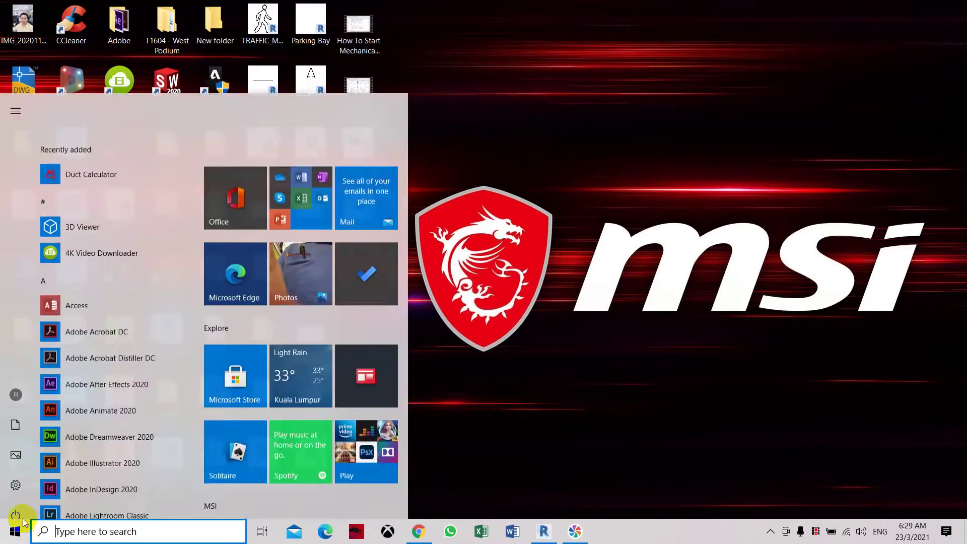
scroll(113, 458, down, 5)
scroll(115, 465, down, 10)
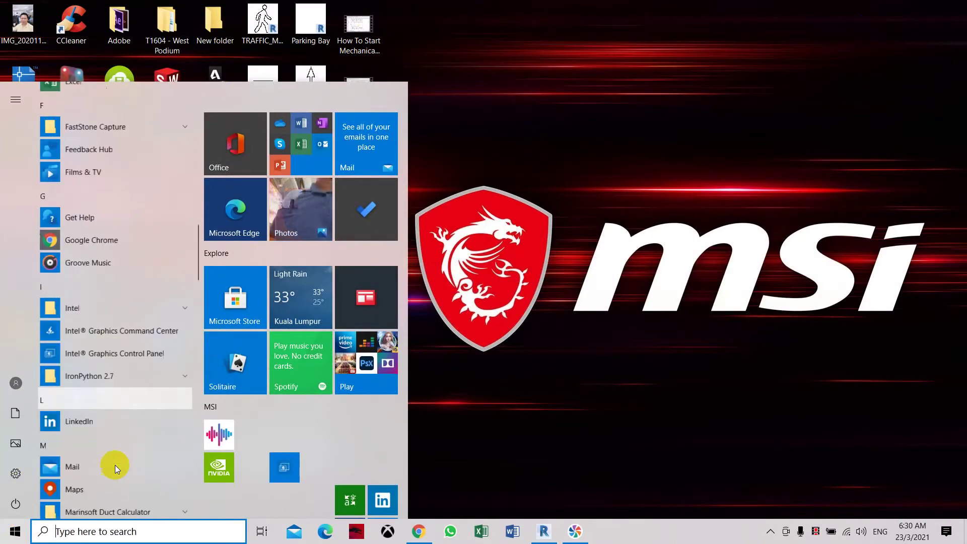
scroll(115, 465, down, 4)
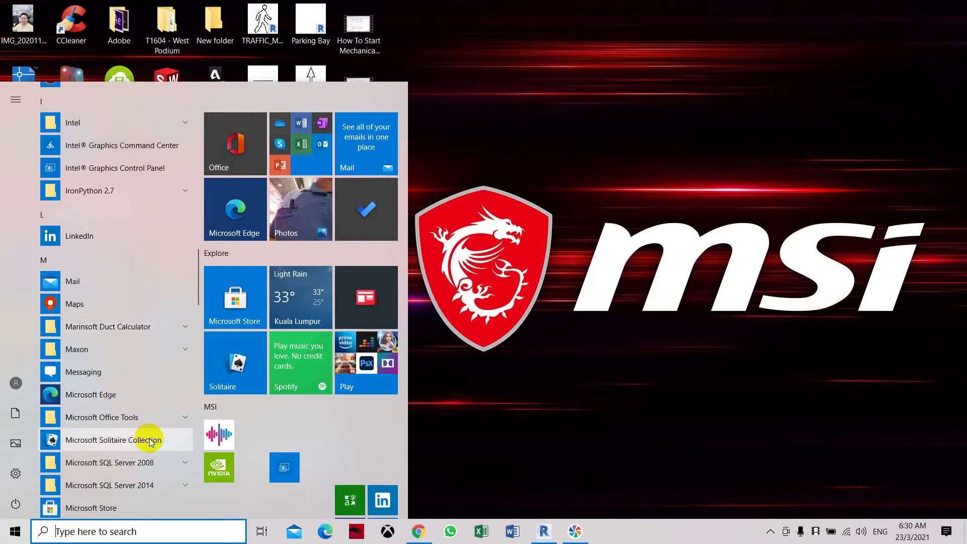
click(143, 335)
click(124, 350)
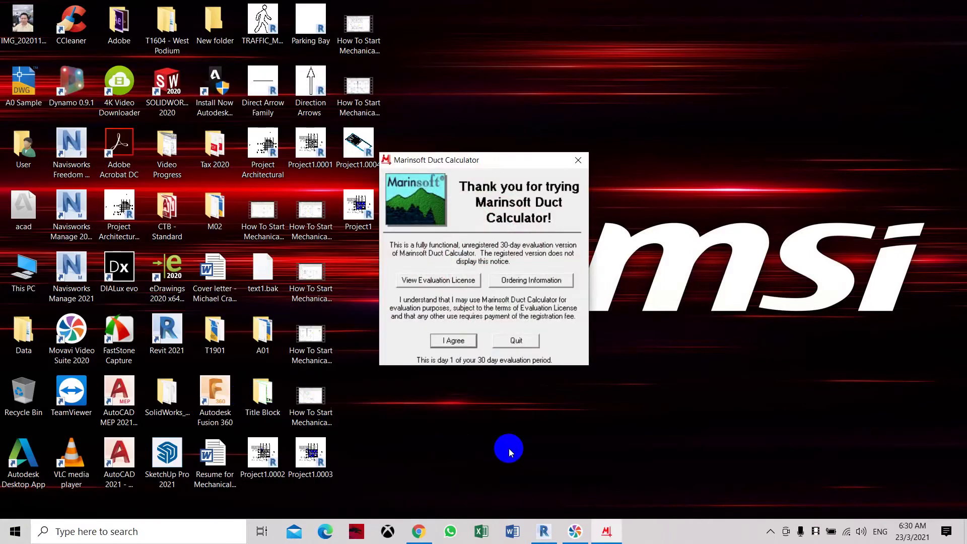
click(454, 340)
Step: Calculate a rectangular duct size for a flowrate of 130 l/s, and close the calculator
click(613, 61)
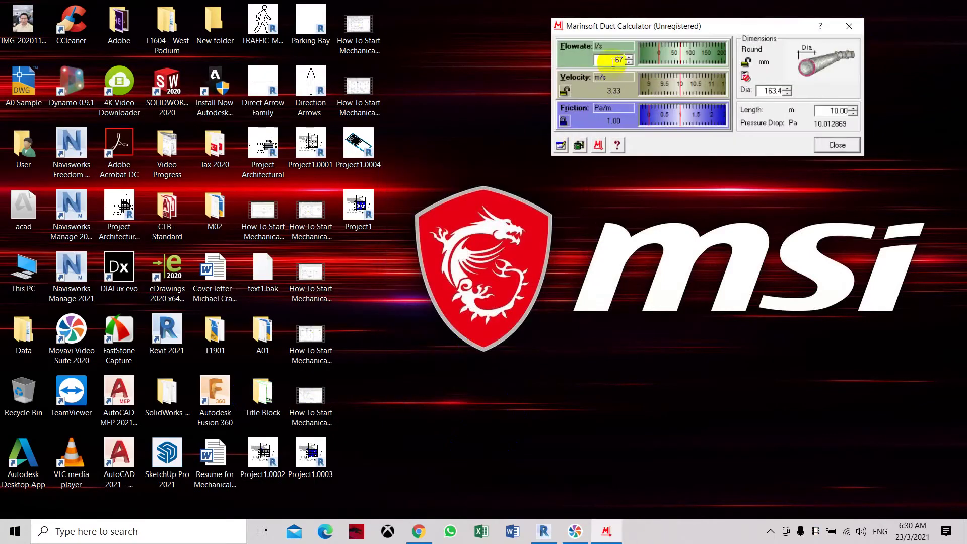
drag(627, 61, 627, 60)
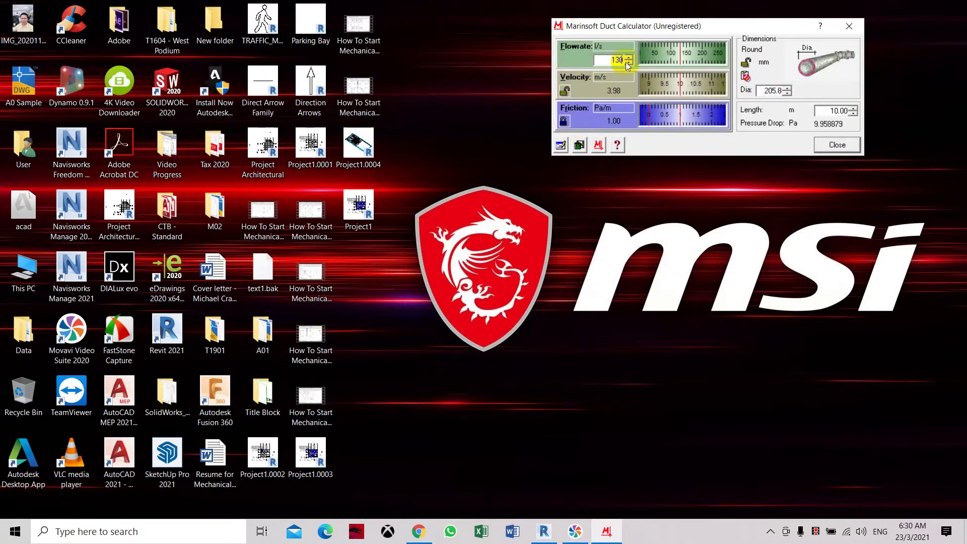
click(764, 50)
click(796, 64)
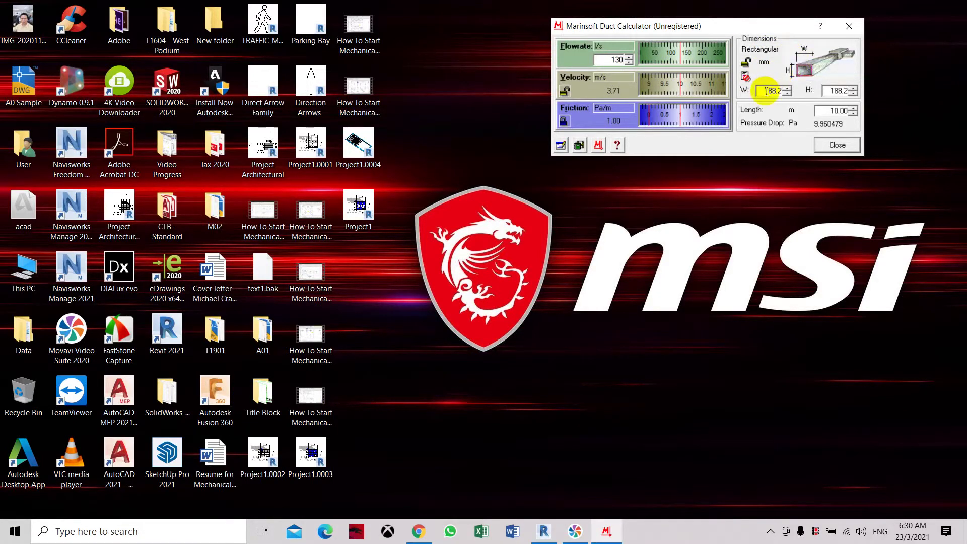
double_click(783, 90)
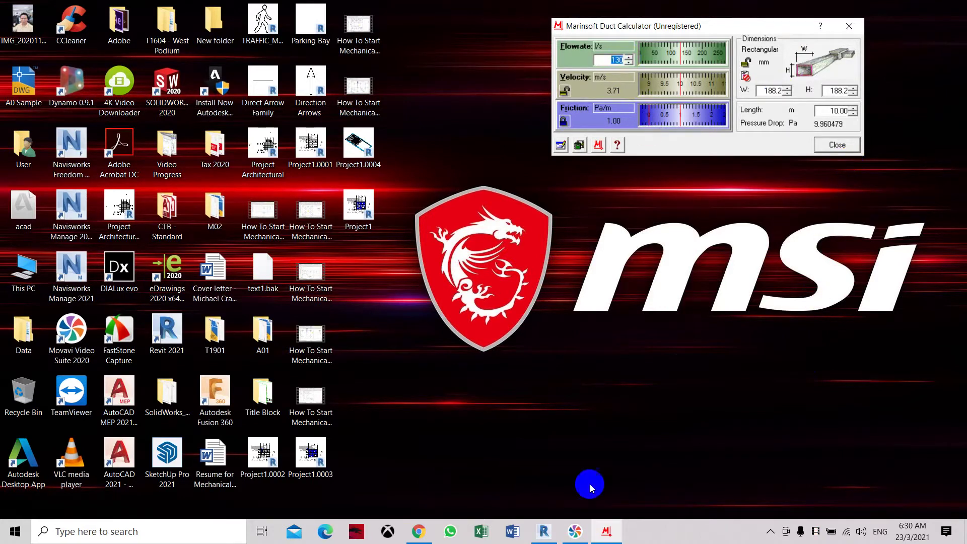
key(Escape)
Step: Switch back to Revit, start the Duct command with the Rectangular Duct Radius Elbows / Taps type and show its available system types
click(544, 531)
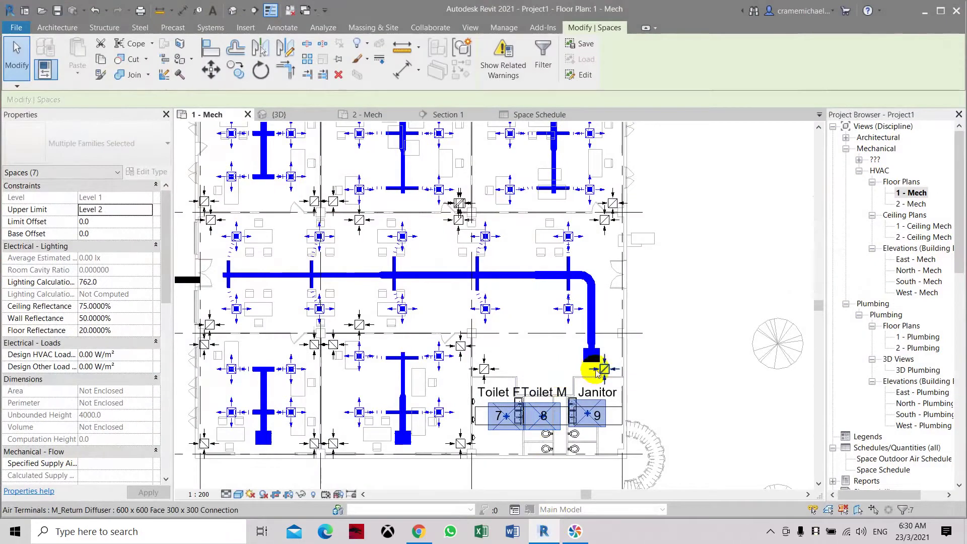
scroll(593, 375, up, 1)
scroll(550, 276, down, 5)
scroll(403, 259, up, 4)
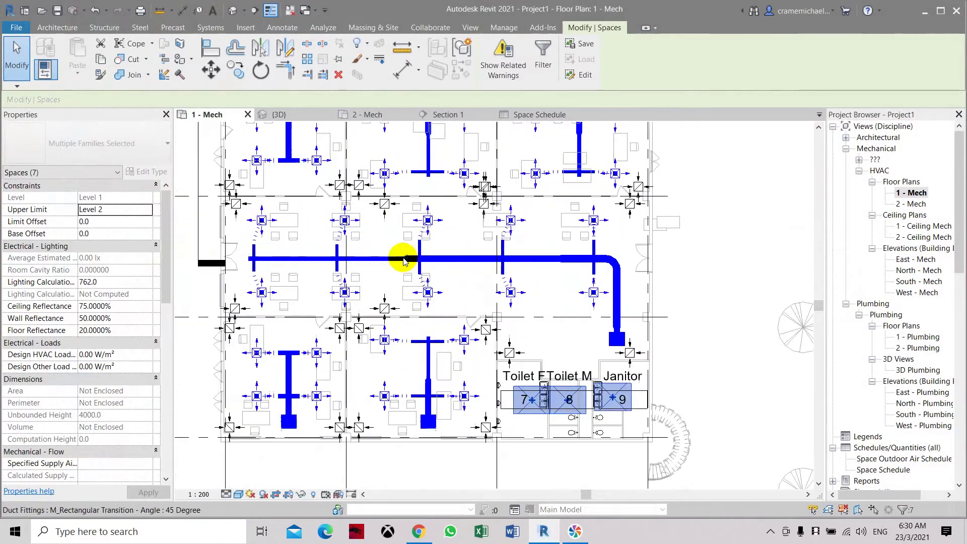
click(209, 27)
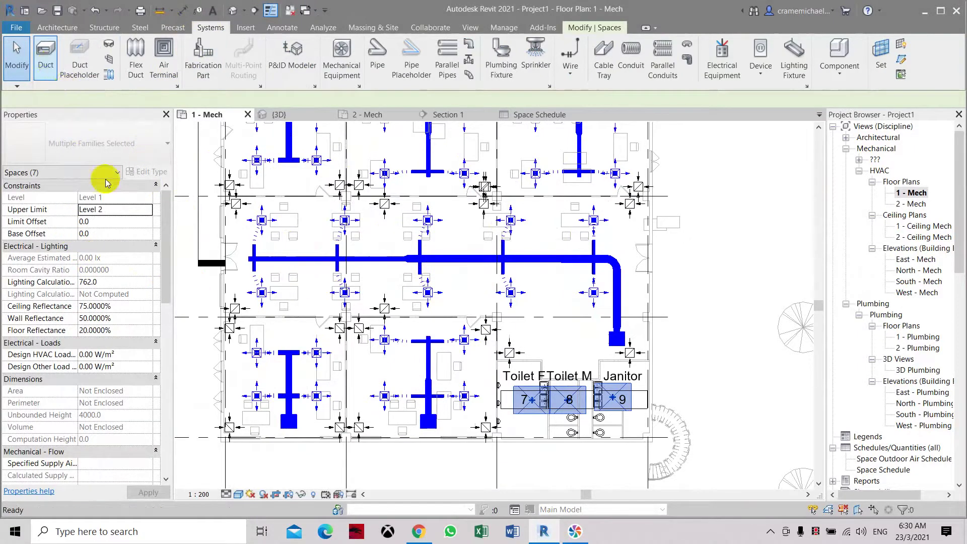
key(d)
key(t)
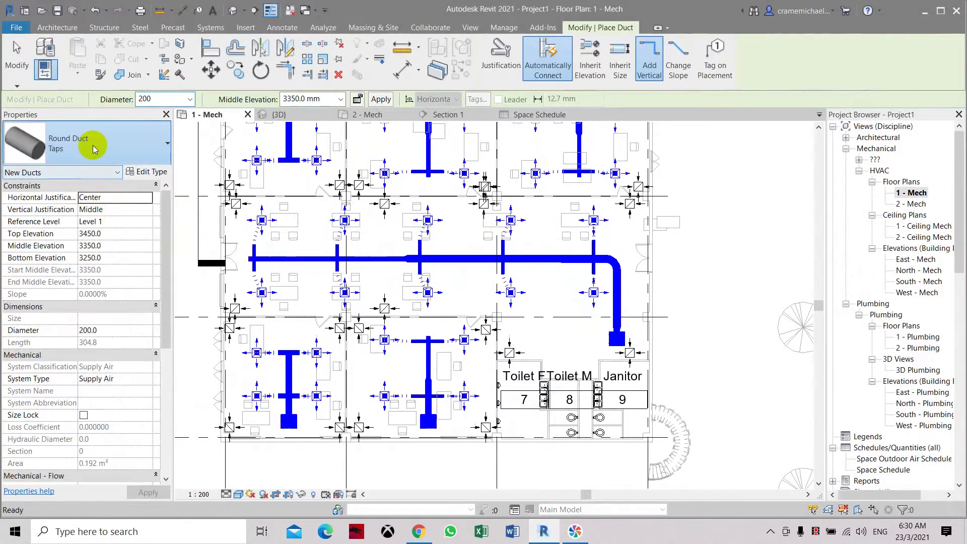
click(93, 145)
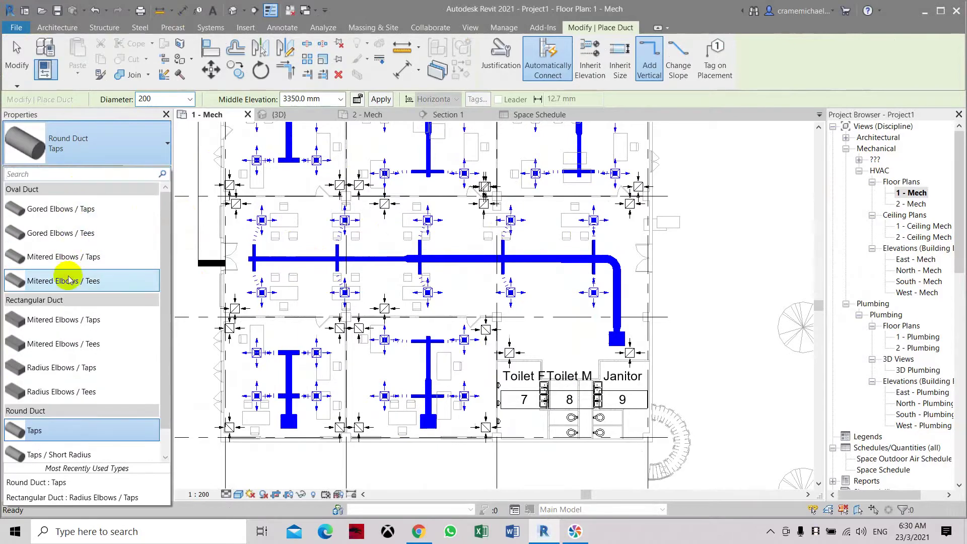
click(73, 367)
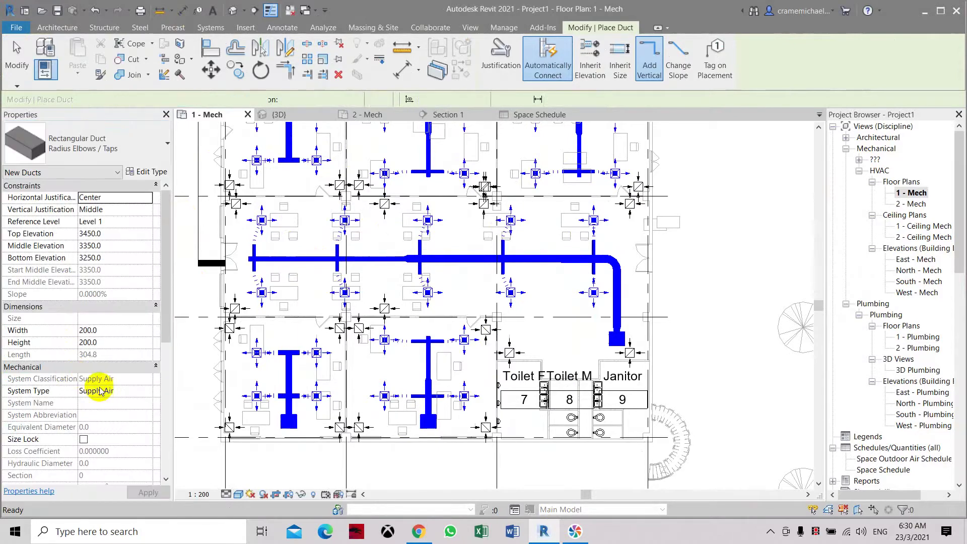
click(144, 392)
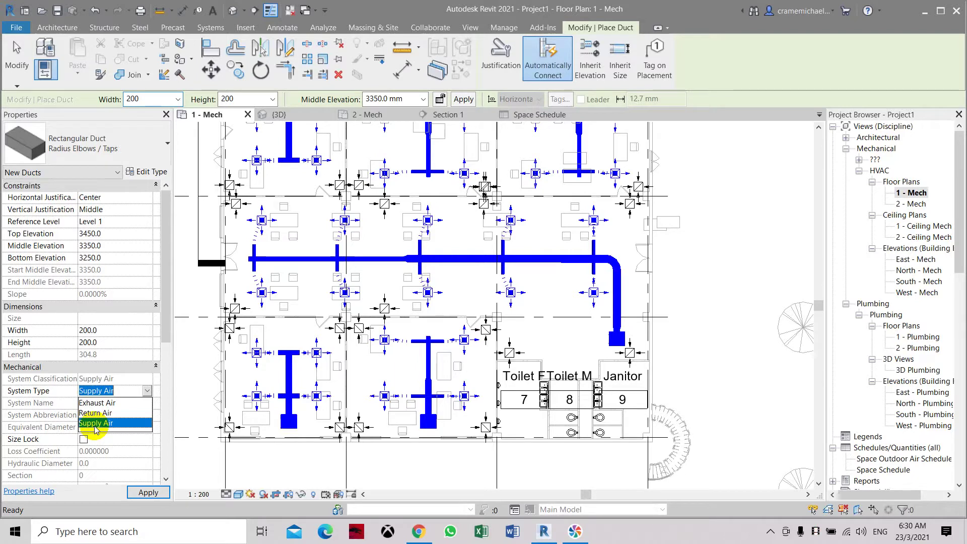
Step: Locate the Duct System family among the project's families and duplicate its Supply Air type
scroll(894, 356, down, 4)
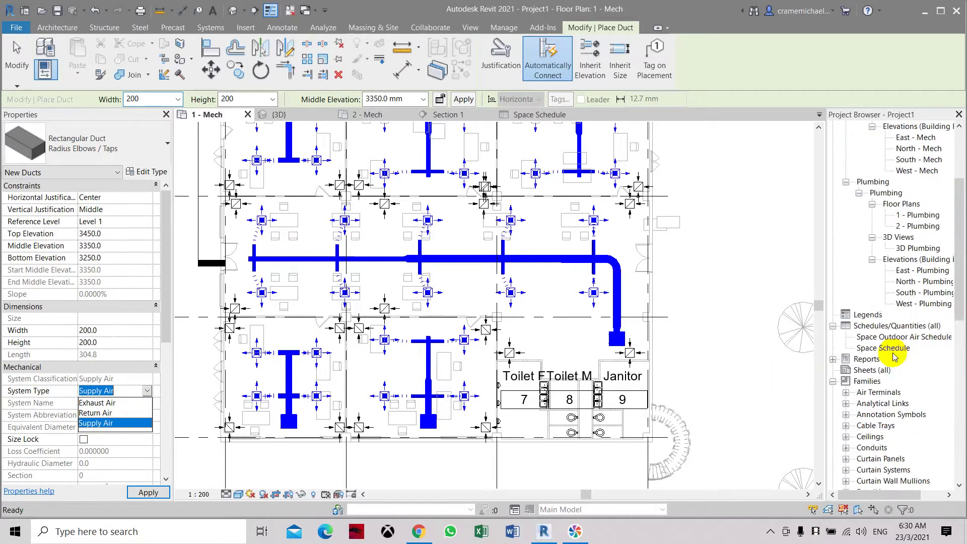
scroll(886, 363, down, 4)
click(833, 272)
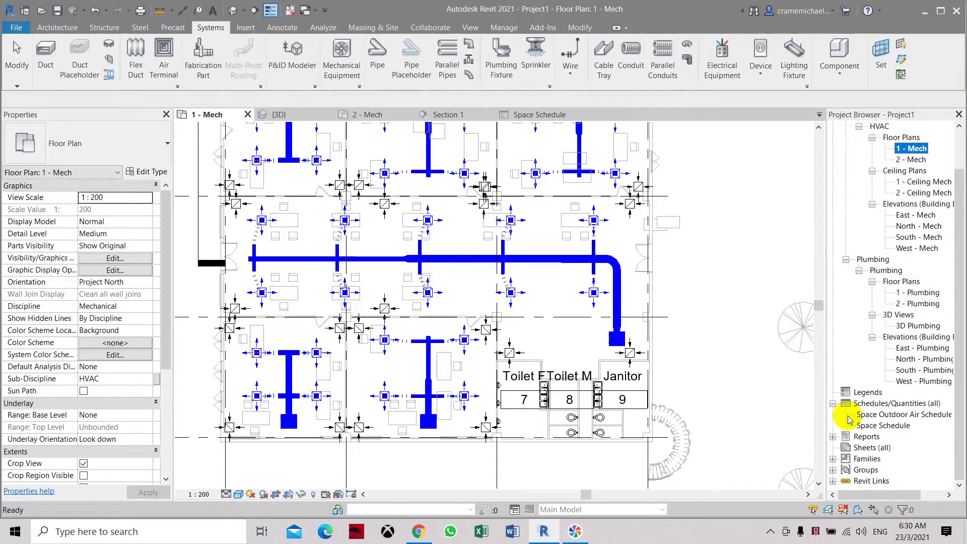
click(833, 461)
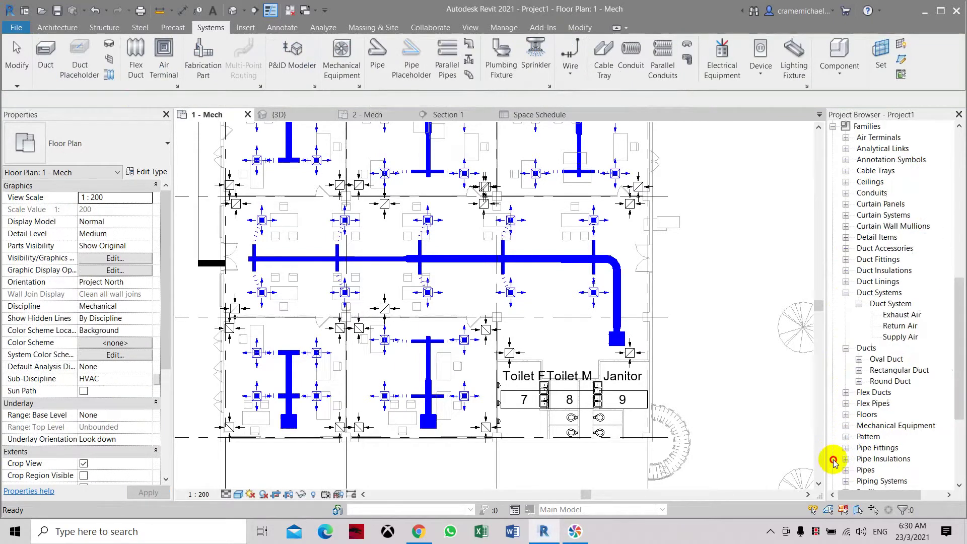
scroll(840, 373, down, 1)
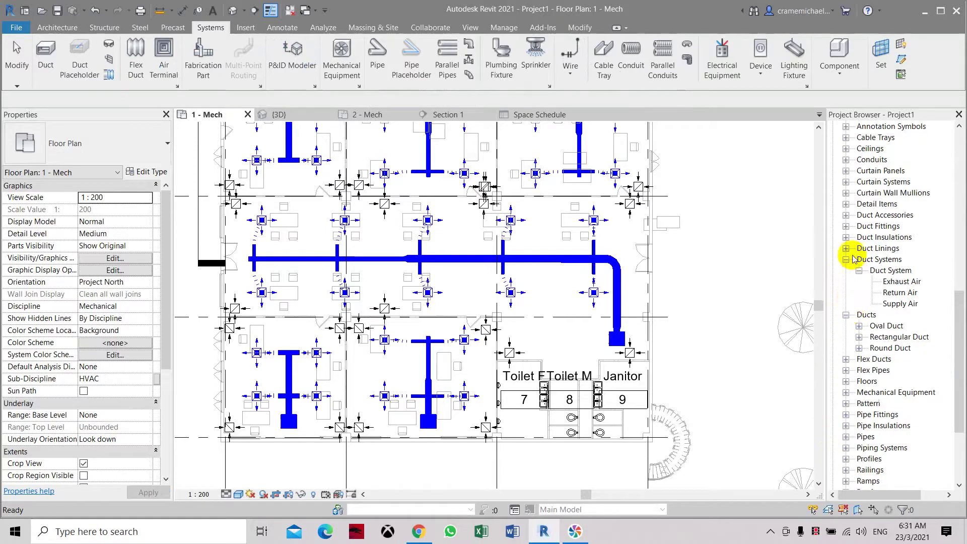
click(847, 315)
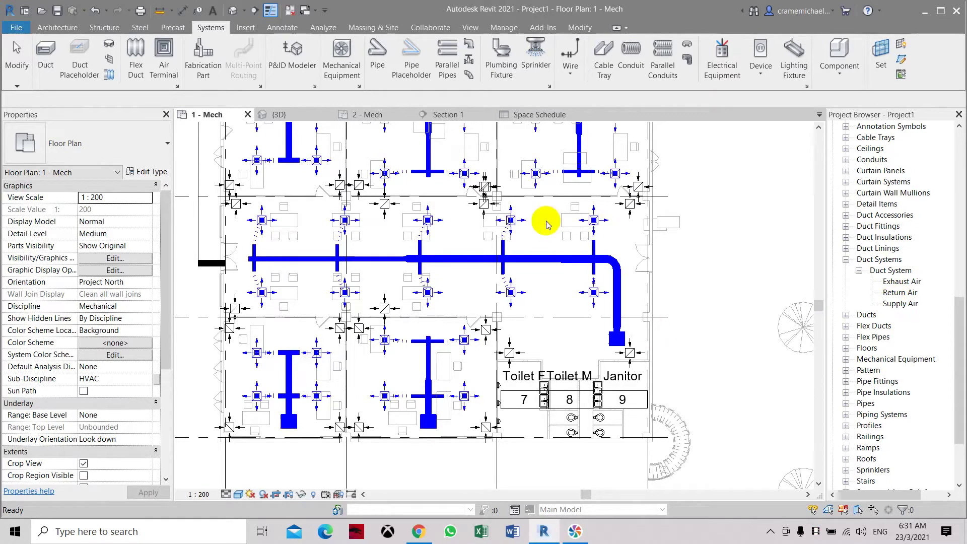
click(889, 304)
right_click(890, 306)
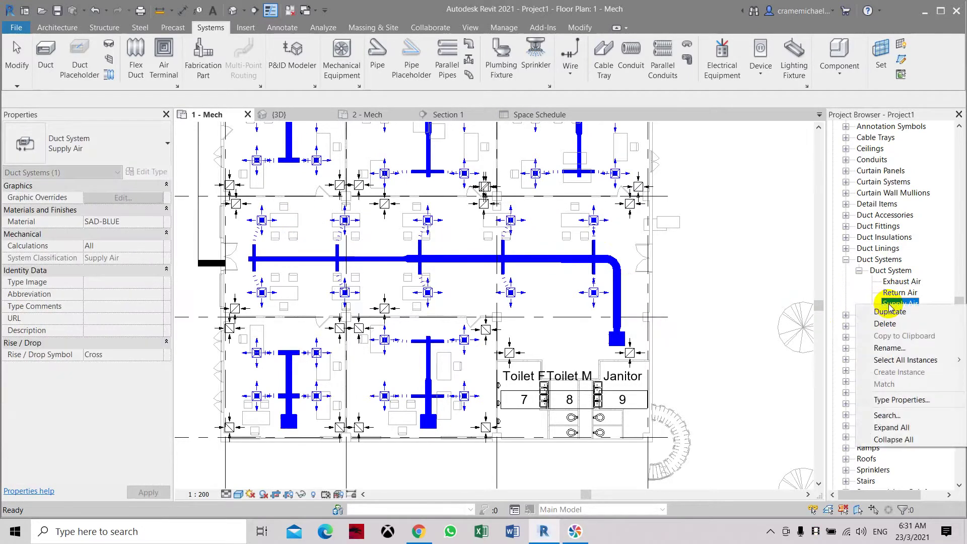
click(894, 313)
click(895, 315)
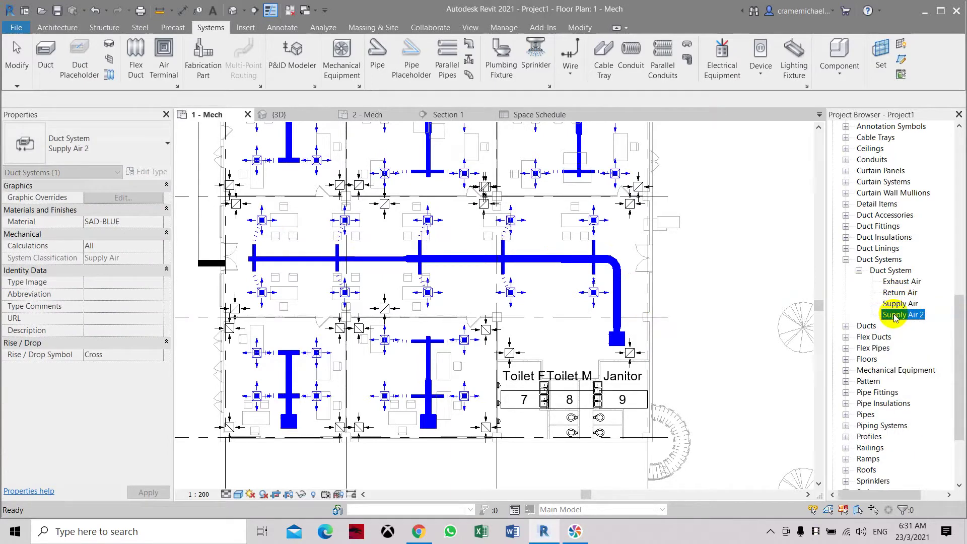
Step: Open the type properties of the duplicated Supply Air system and rename the type Fresh Air
right_click(894, 315)
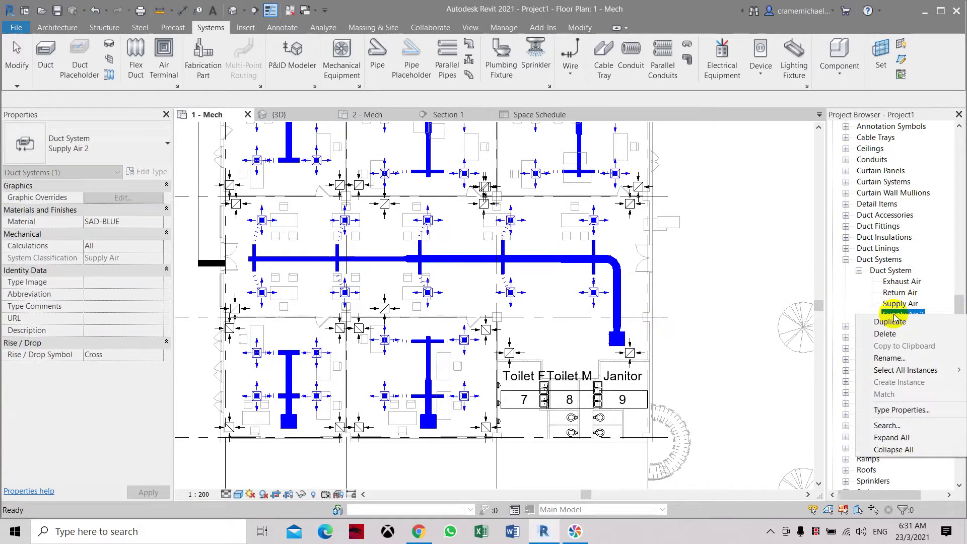
click(905, 408)
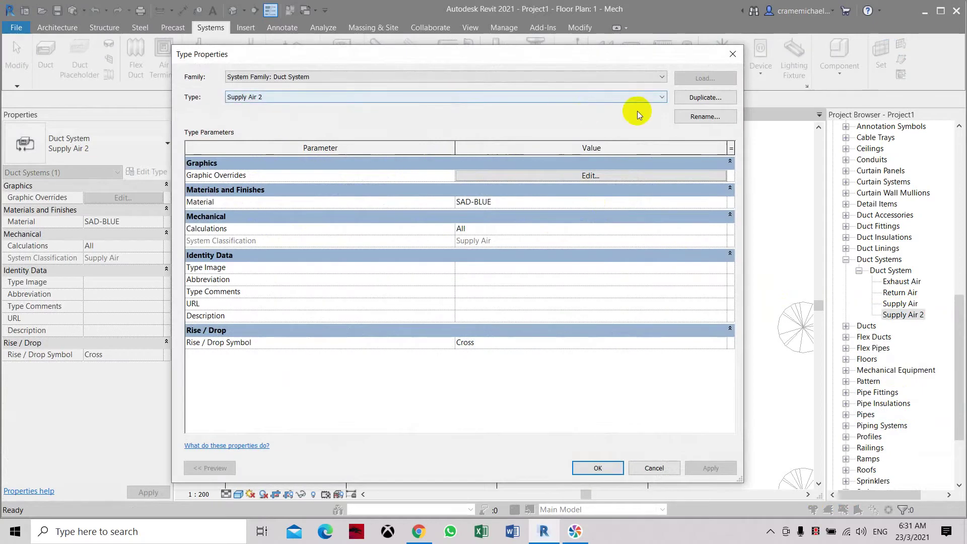
click(690, 115)
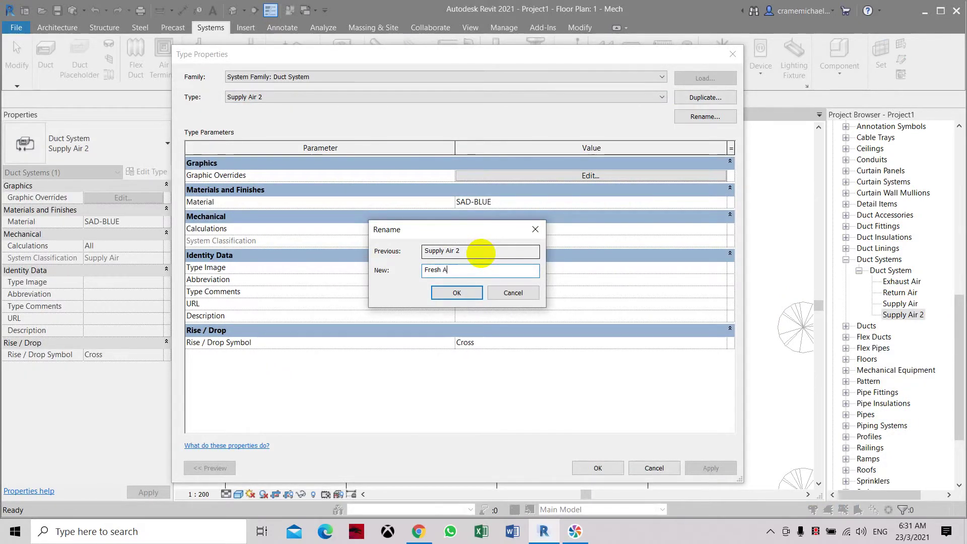
click(473, 297)
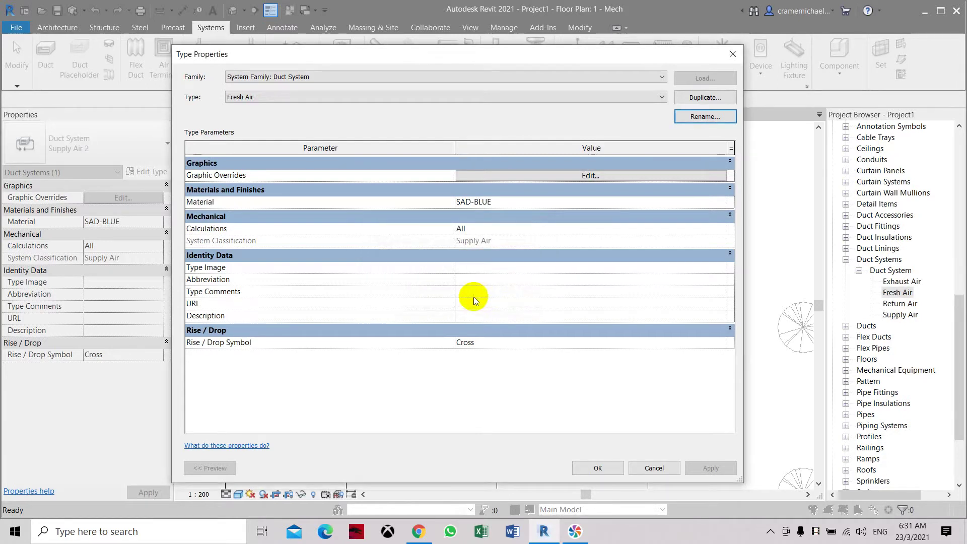
Step: Duplicate the SAD-BLUE material from the Fresh Air type's material setting and name the copy FAD-CYAN
click(513, 208)
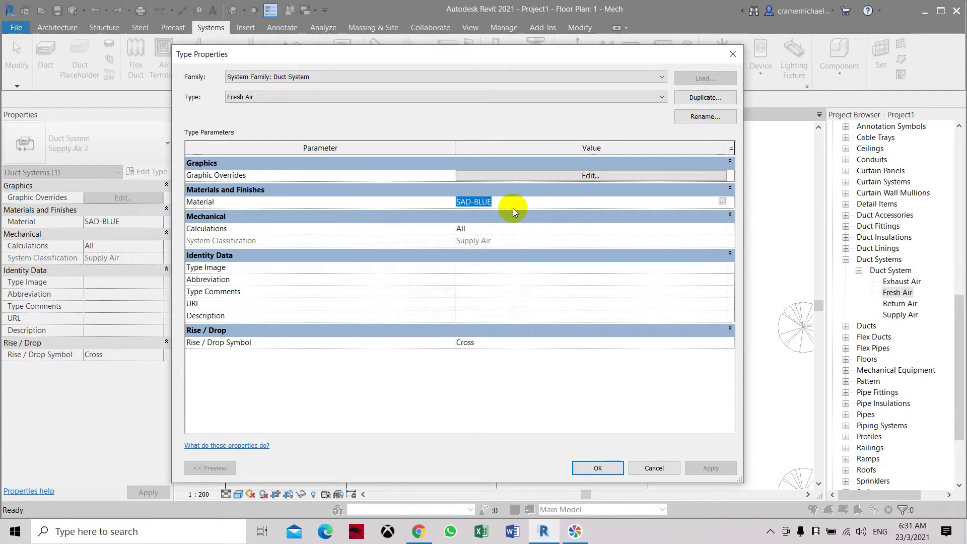
click(721, 202)
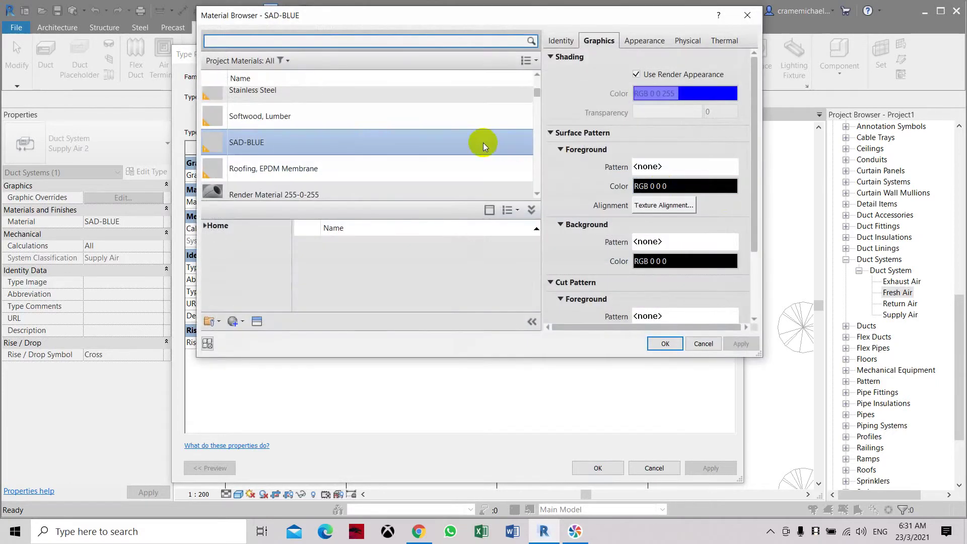
right_click(474, 144)
click(496, 164)
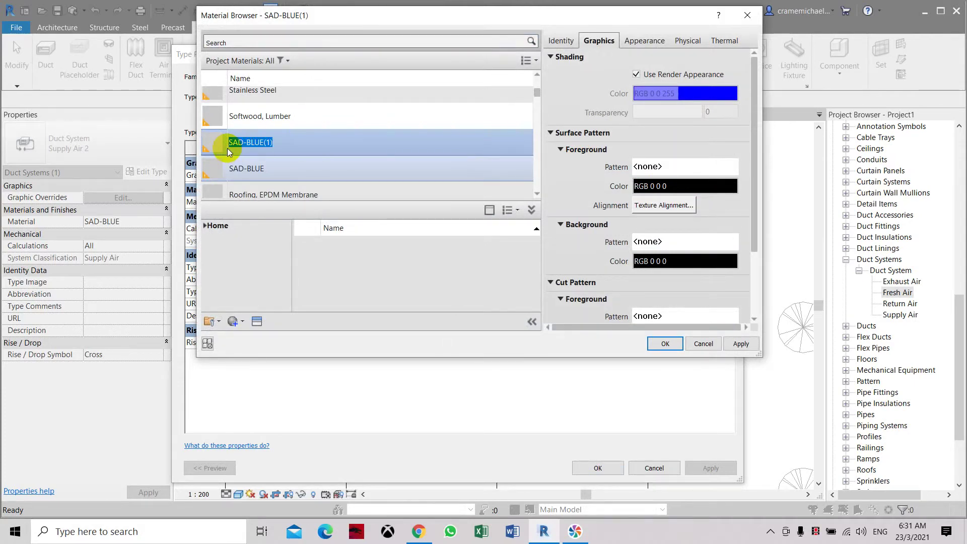
text(AD)
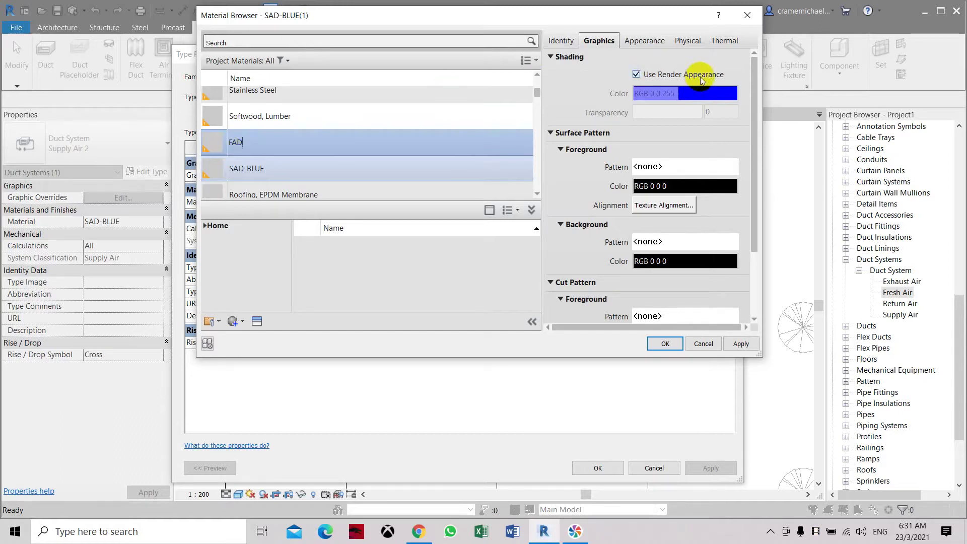
click(708, 95)
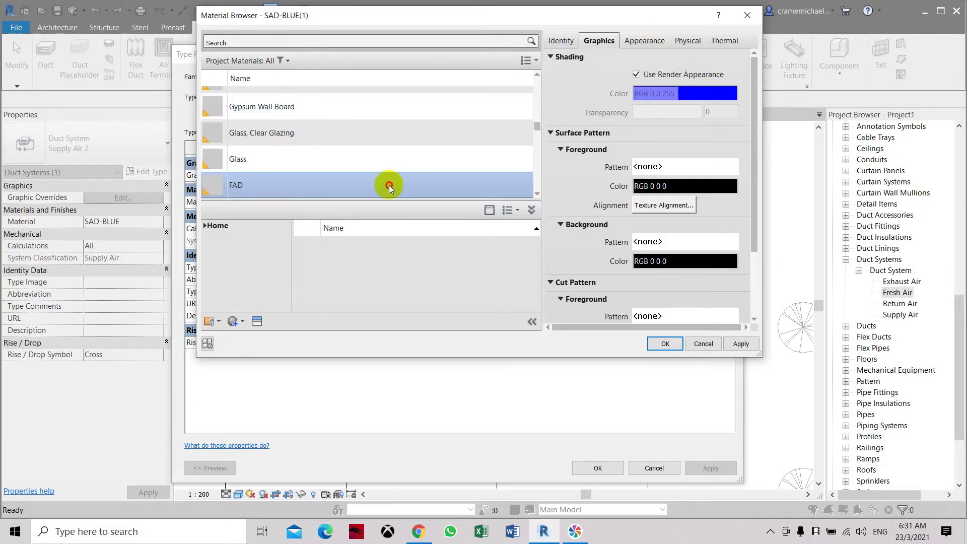
right_click(256, 189)
click(285, 225)
click(268, 184)
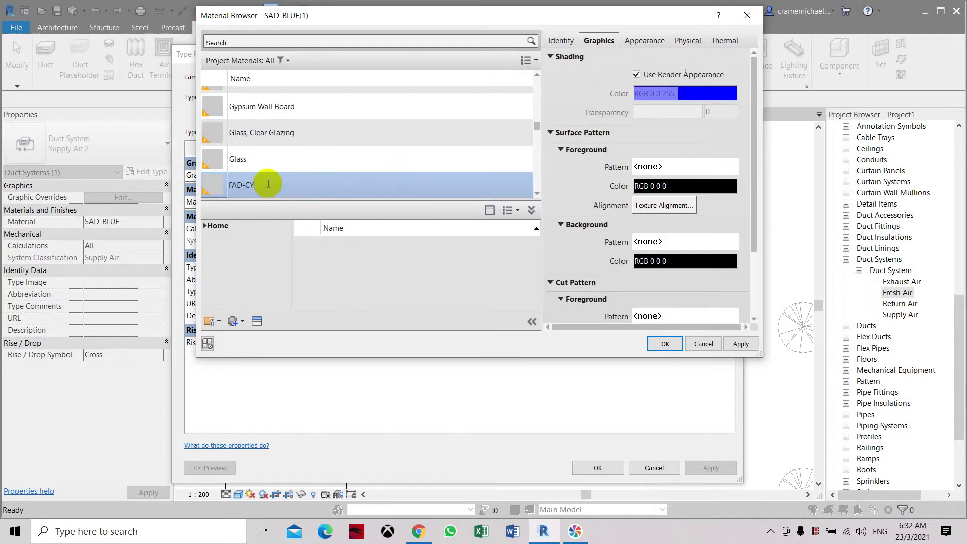
click(678, 114)
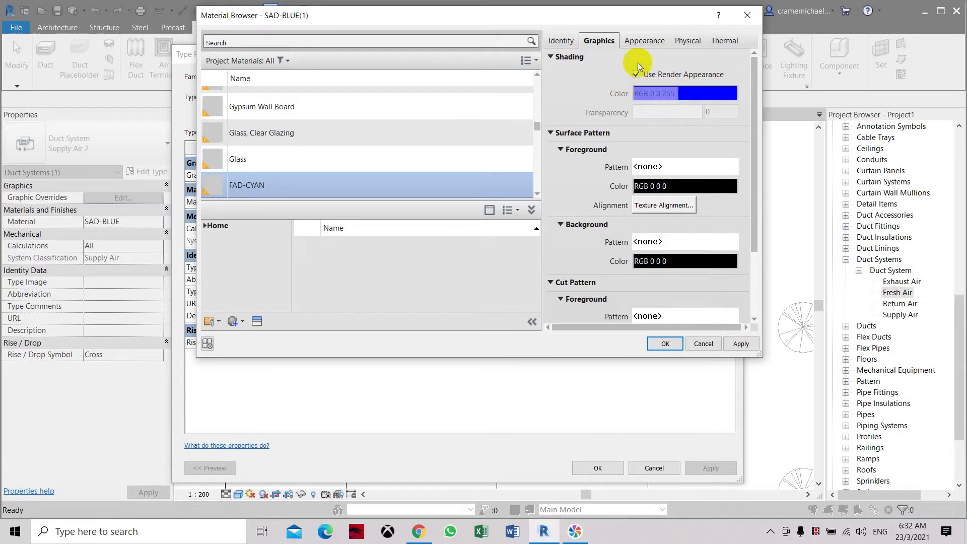
Step: Set the FAD-CYAN material's appearance color to cyan, RGB 0 255 255, and assign the material to the Fresh Air type
click(645, 40)
click(701, 179)
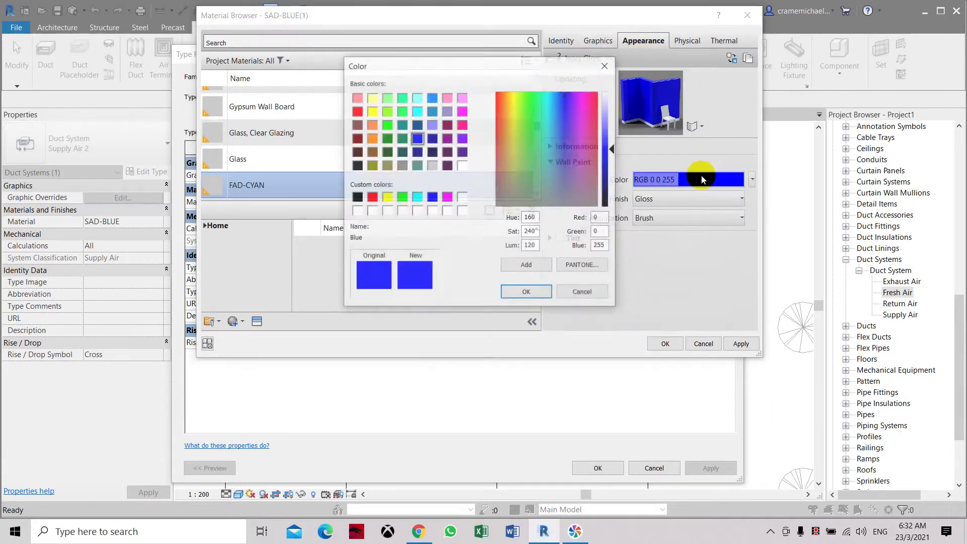
click(417, 197)
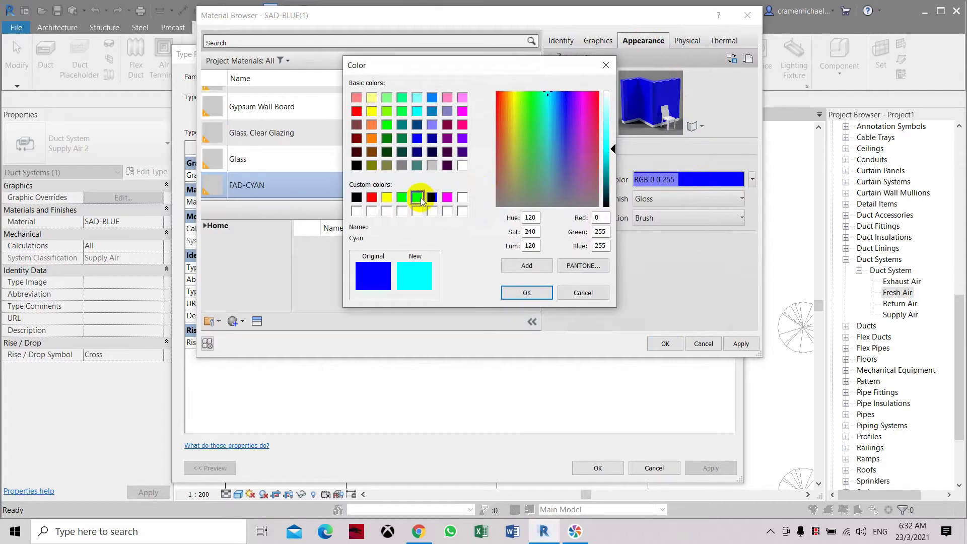
click(523, 292)
click(737, 343)
click(665, 344)
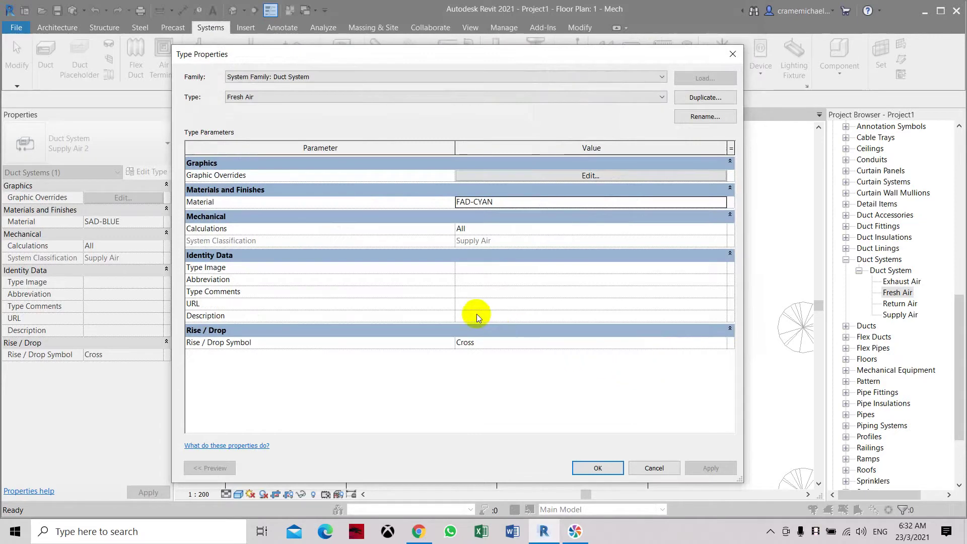
Step: Set the Fresh Air duct system type's abbreviation to FAD
click(469, 282)
text(FAD)
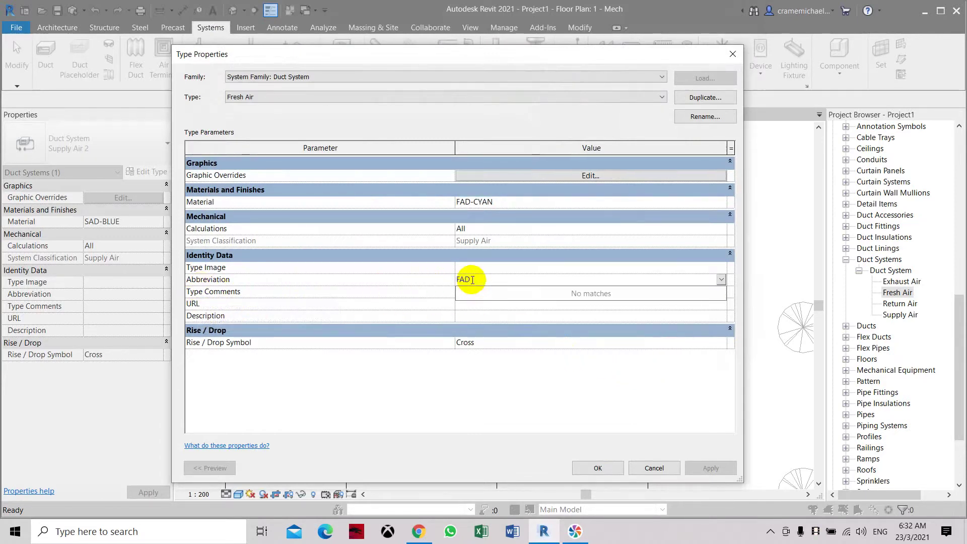
click(599, 467)
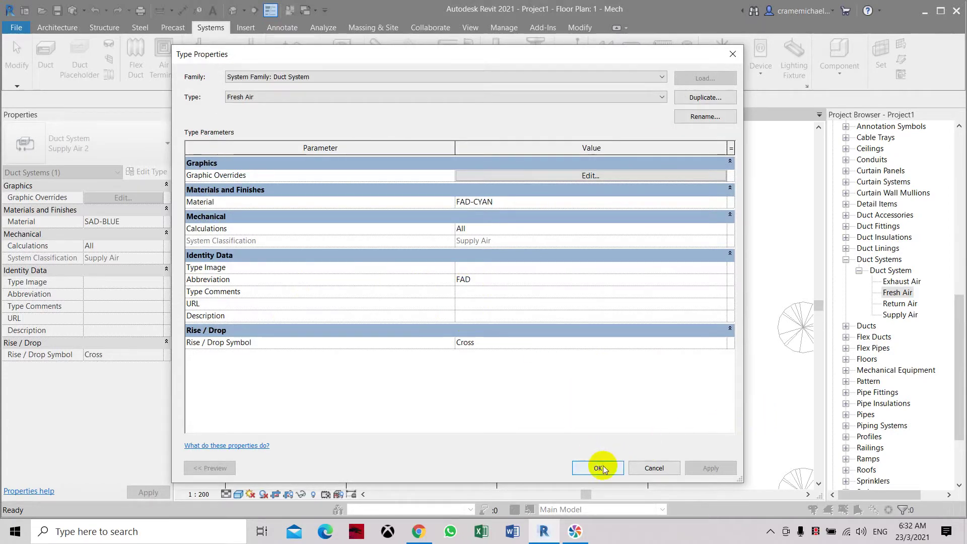
Step: Override the Fresh Air system's line graphics color with cyan and accept the type properties
click(593, 177)
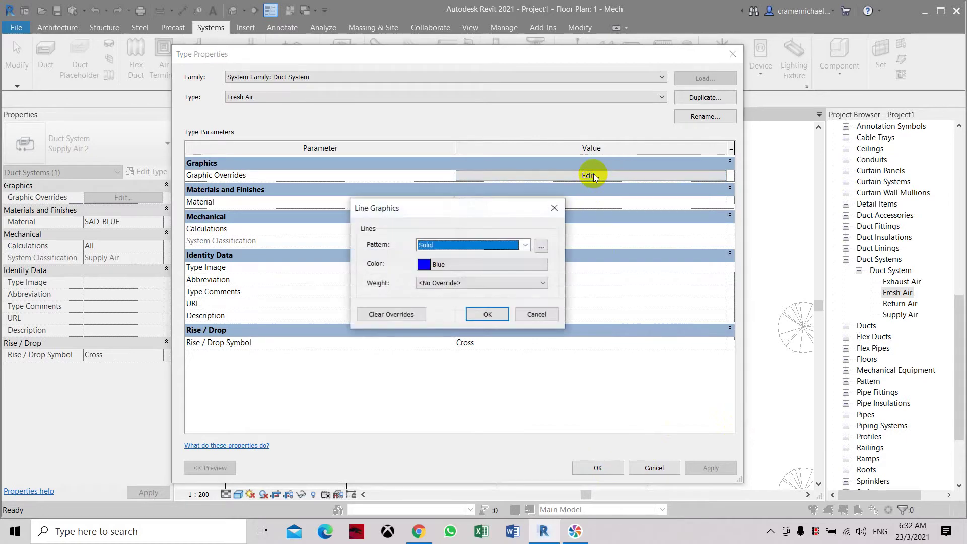
click(488, 261)
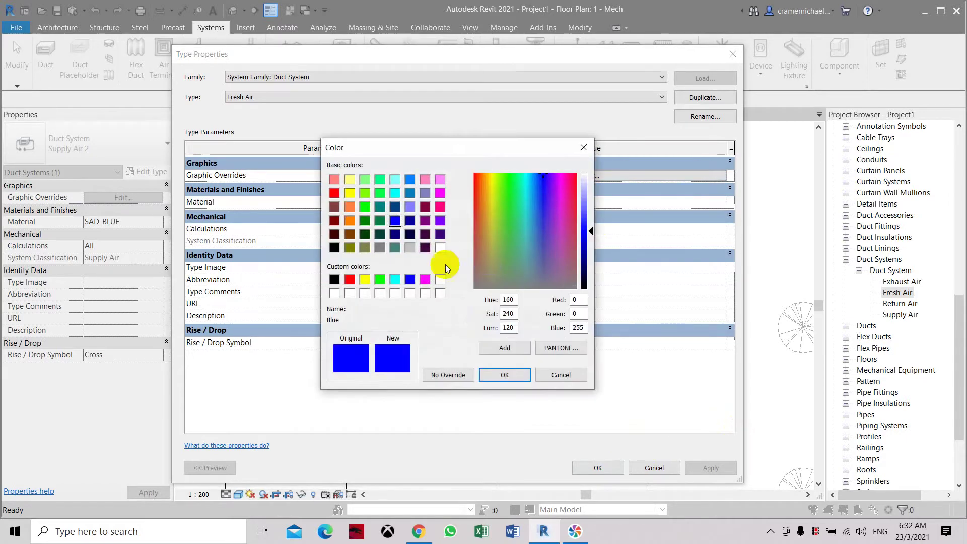
click(397, 279)
click(508, 374)
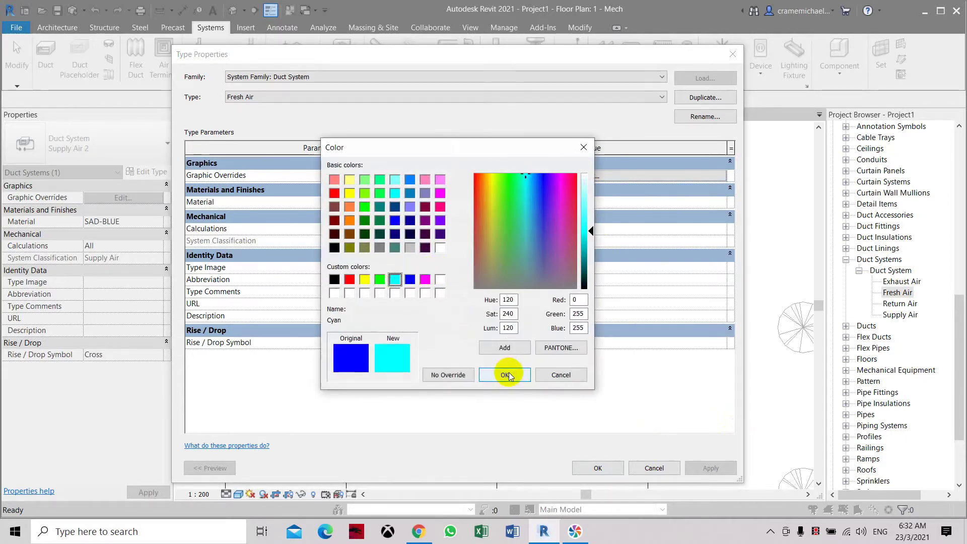
click(506, 375)
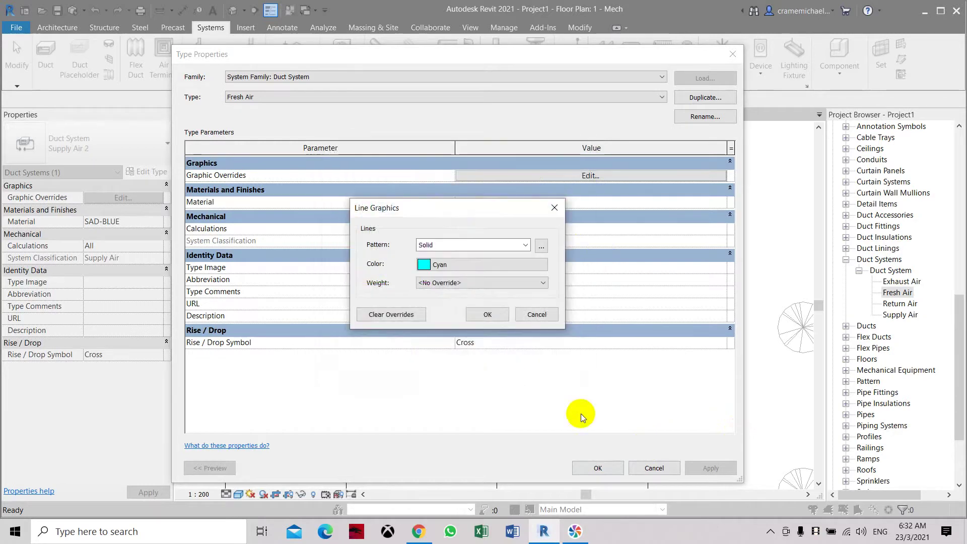
click(495, 317)
click(611, 467)
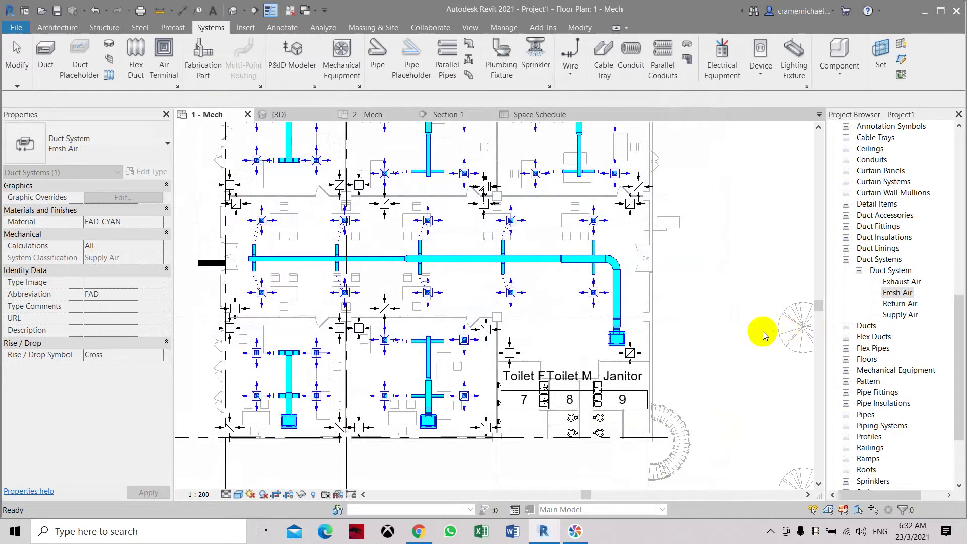
Step: Check the Supply Air duct system type against the recolored ducts on the plan and clear the selection
click(489, 283)
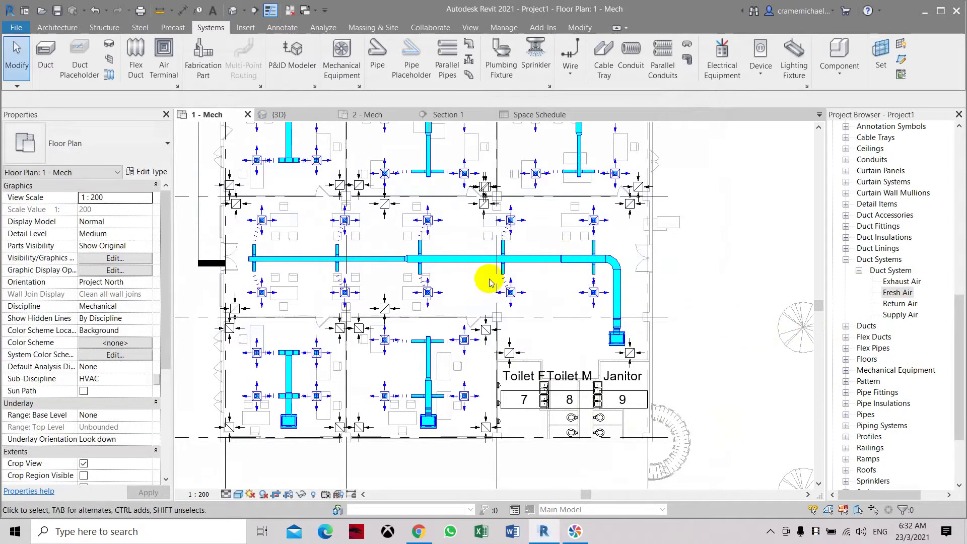
click(899, 316)
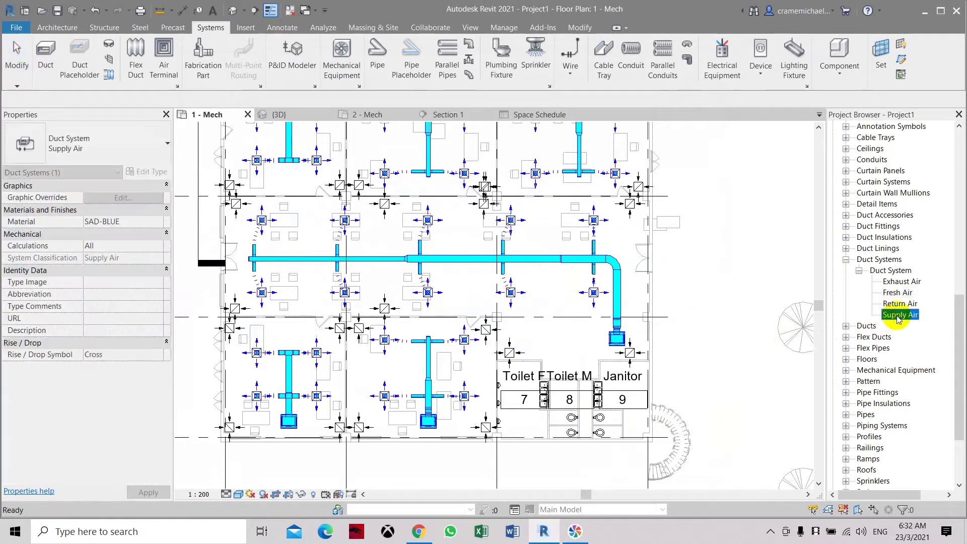
double_click(898, 315)
key(Escape)
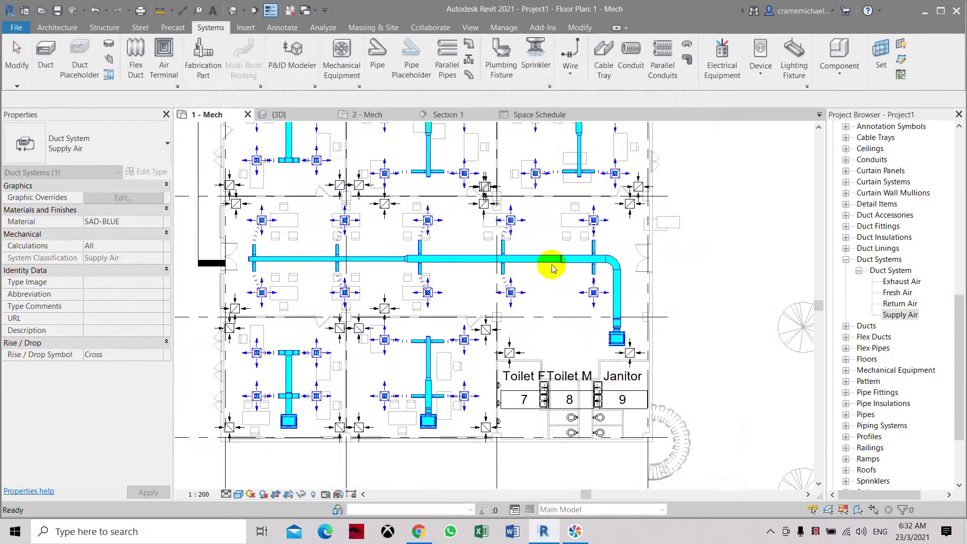
key(Escape)
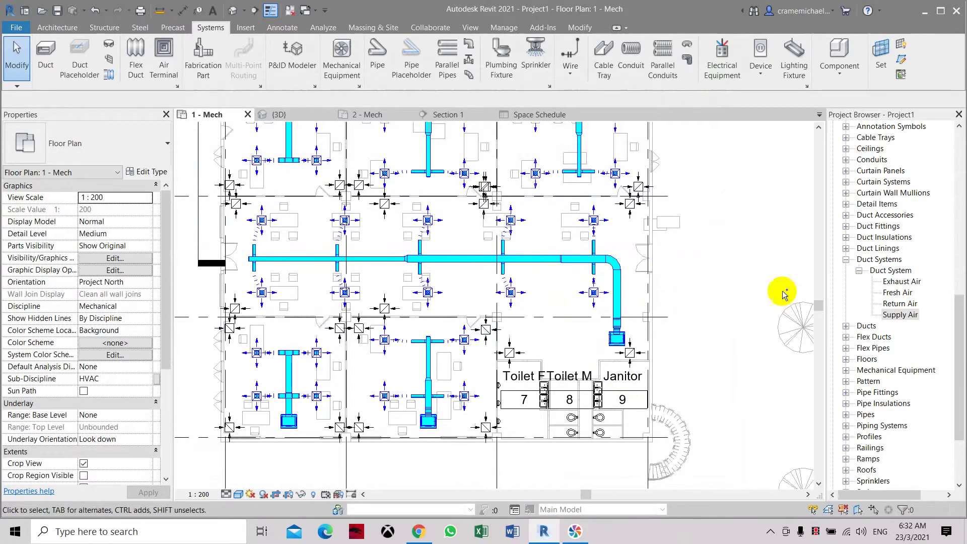
Step: Try to switch the selected Fresh Air duct system type to Supply Air
click(901, 292)
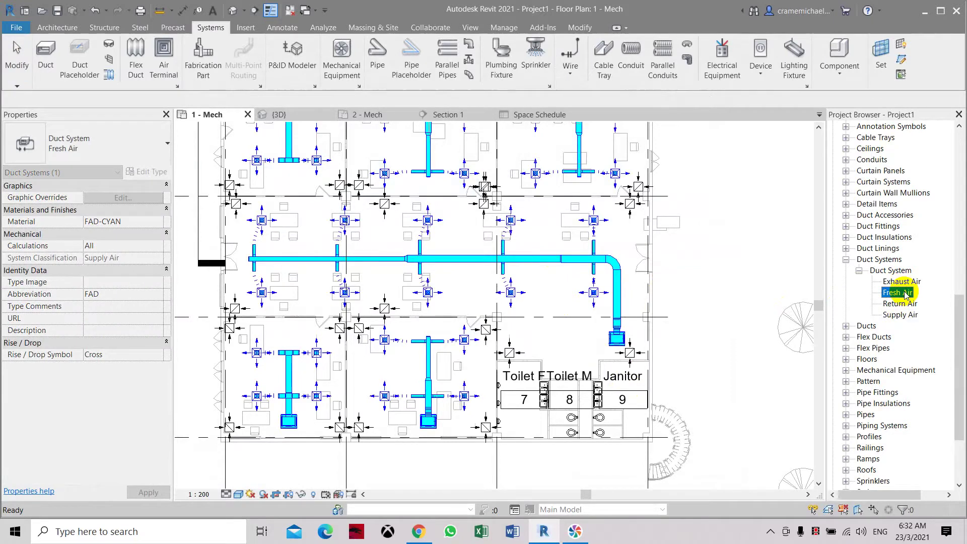
click(159, 151)
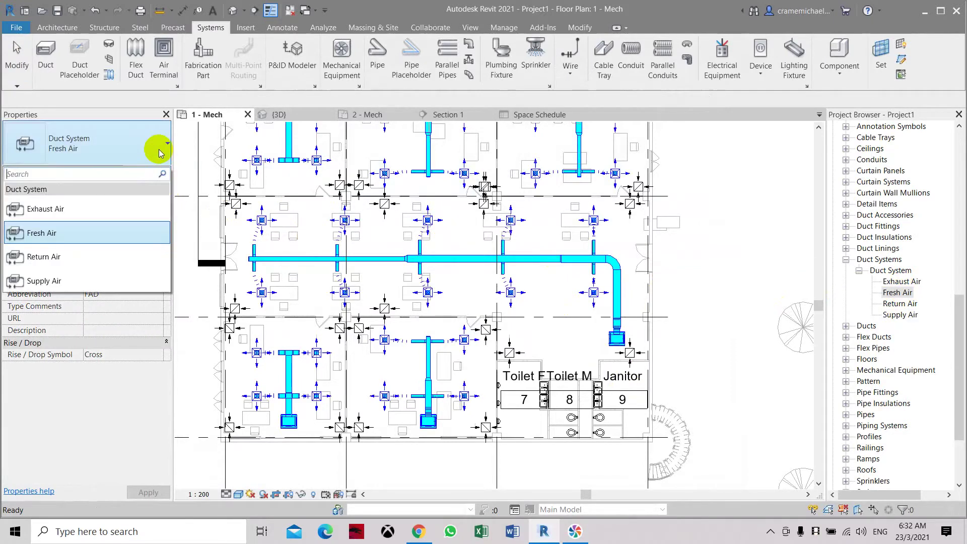
click(79, 279)
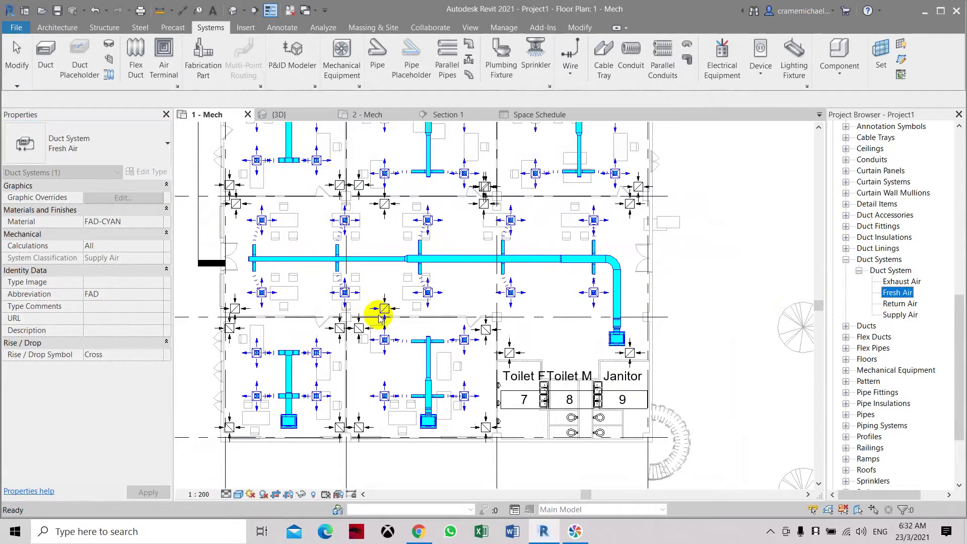
Step: Set the appearance color of the Supply Air duct system type's SAD-BLUE material to blue, RGB 0 0 255, and apply it
click(899, 315)
right_click(896, 315)
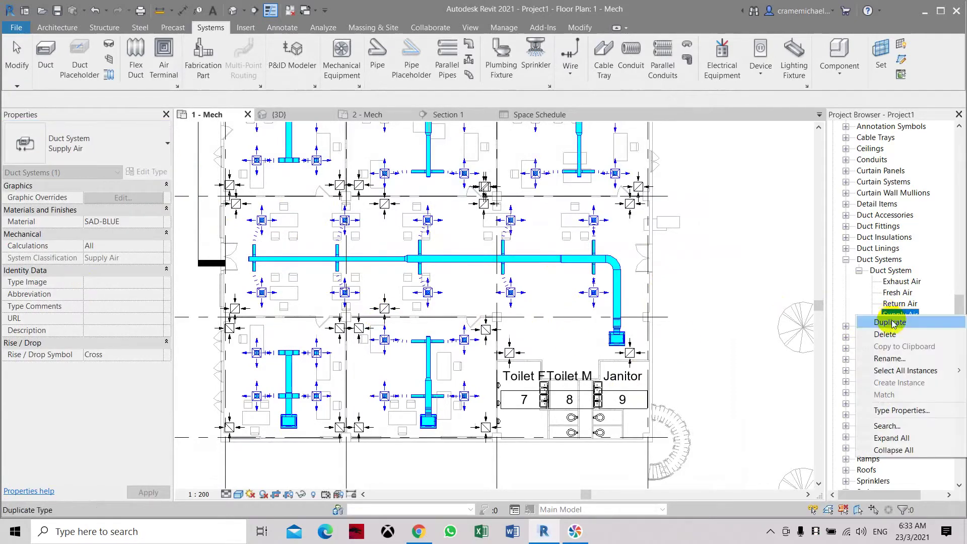
click(903, 319)
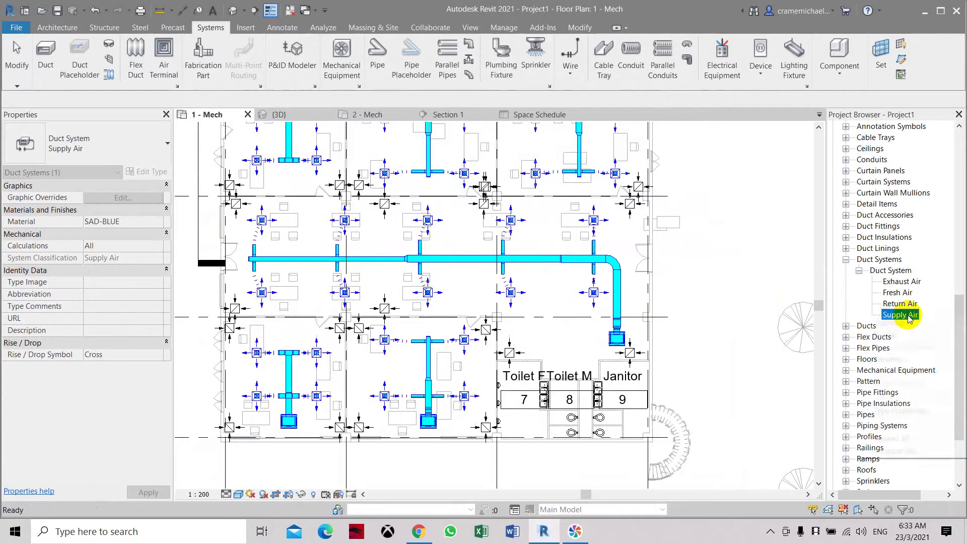
right_click(909, 318)
click(909, 404)
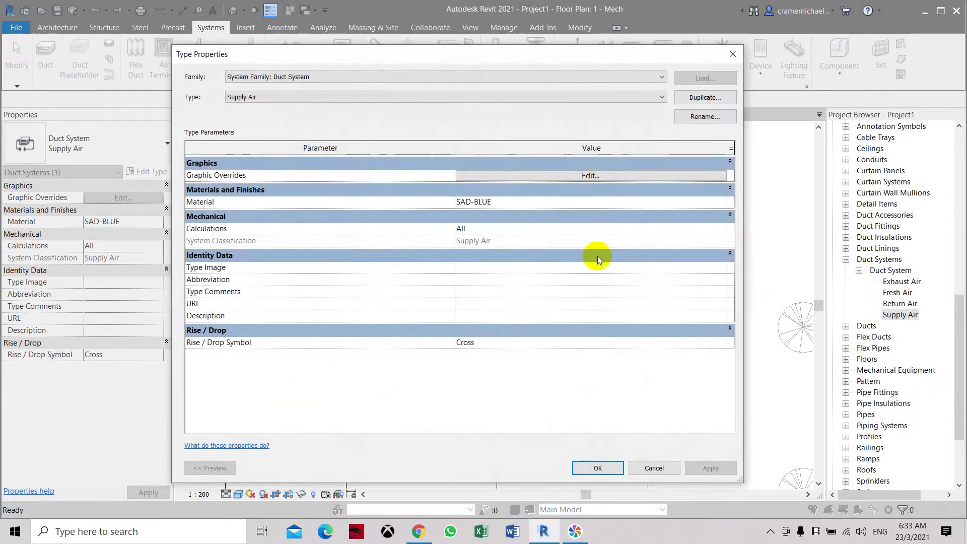
click(603, 206)
click(725, 201)
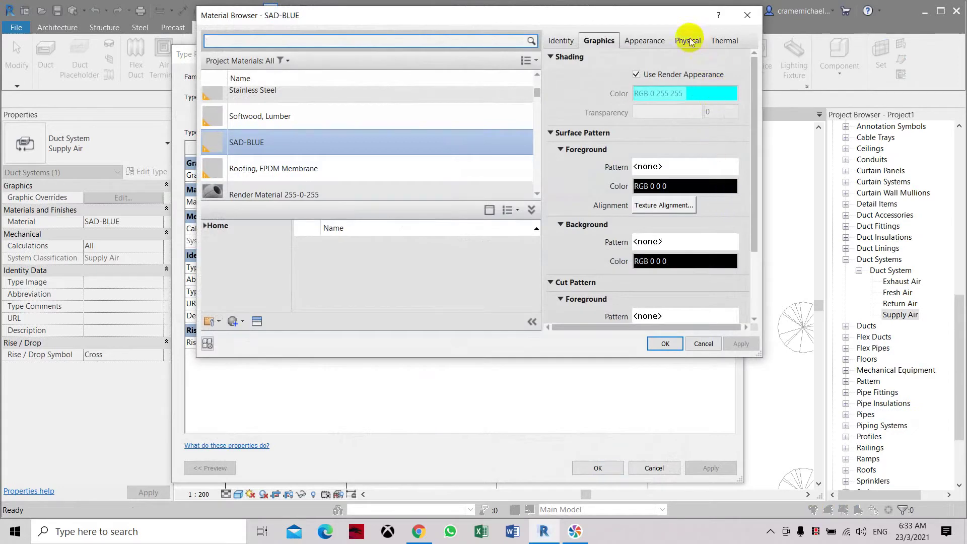
click(649, 42)
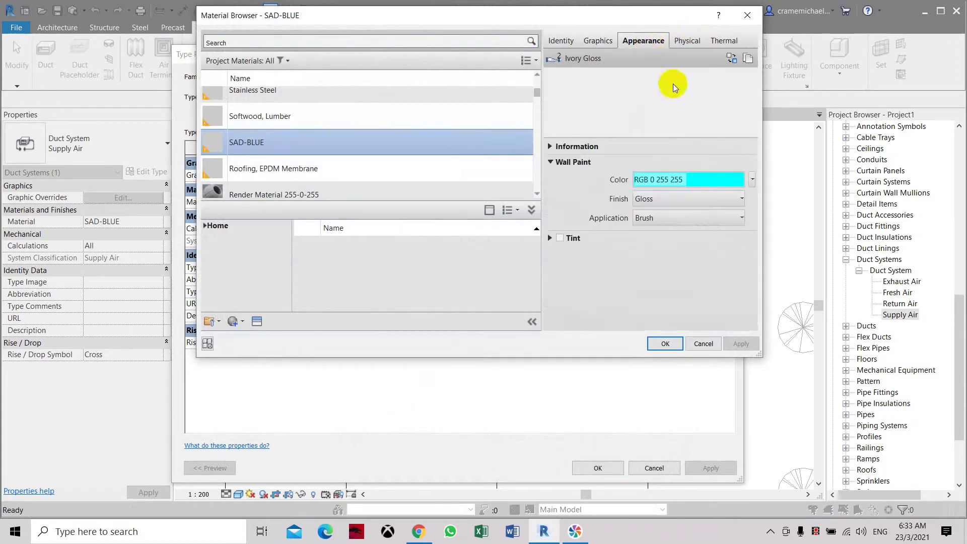
click(702, 181)
click(431, 197)
click(518, 292)
click(739, 343)
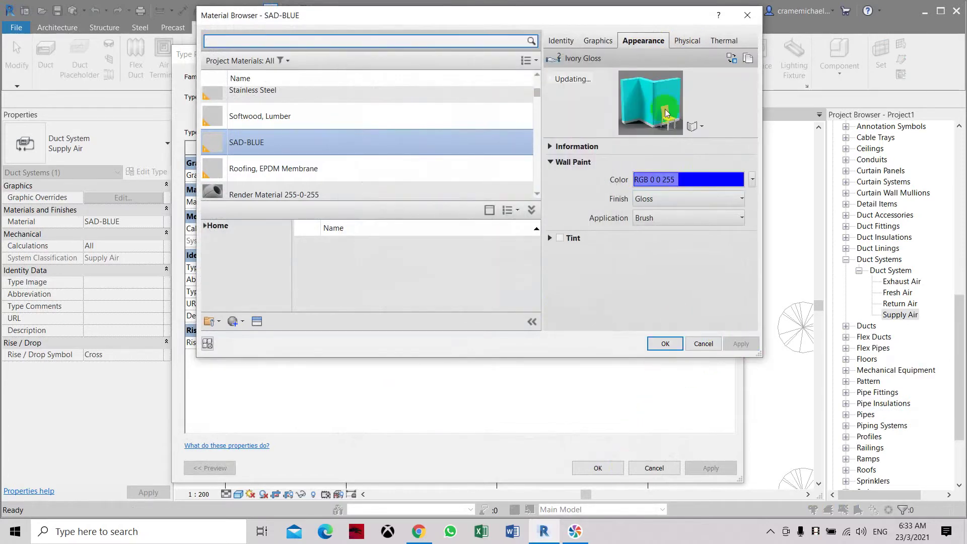
Step: Compare the SAD-BLUE material's graphics and appearance settings, and accept the material and the Supply Air type properties
click(597, 41)
click(646, 40)
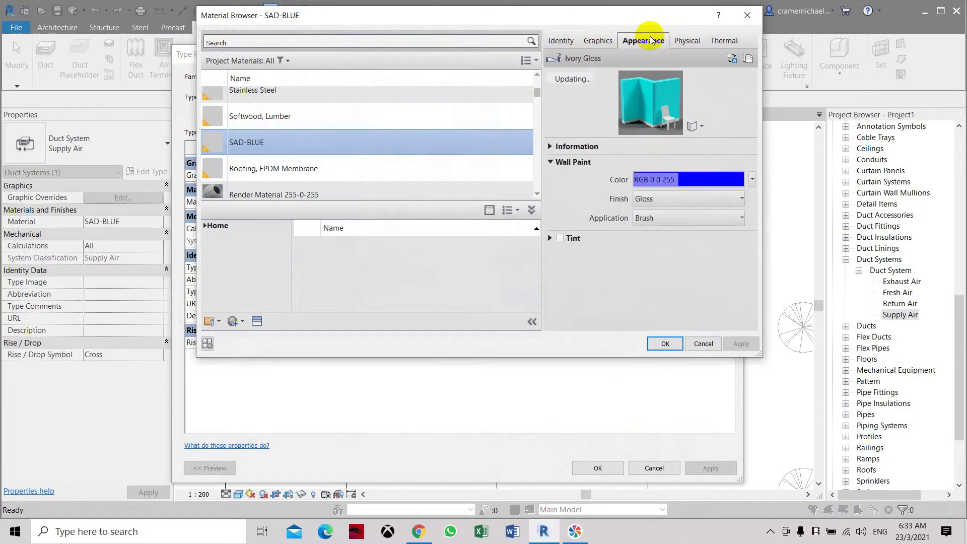
click(666, 343)
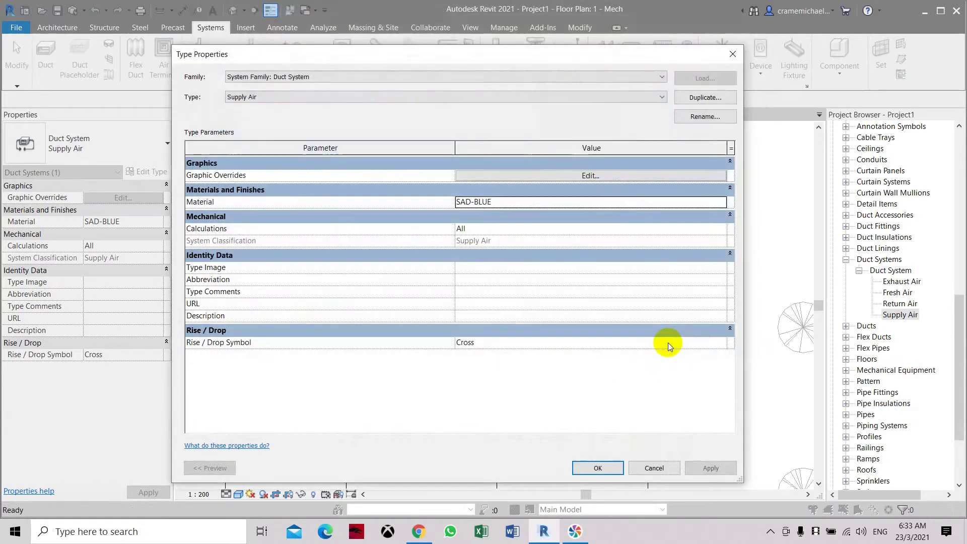
click(609, 470)
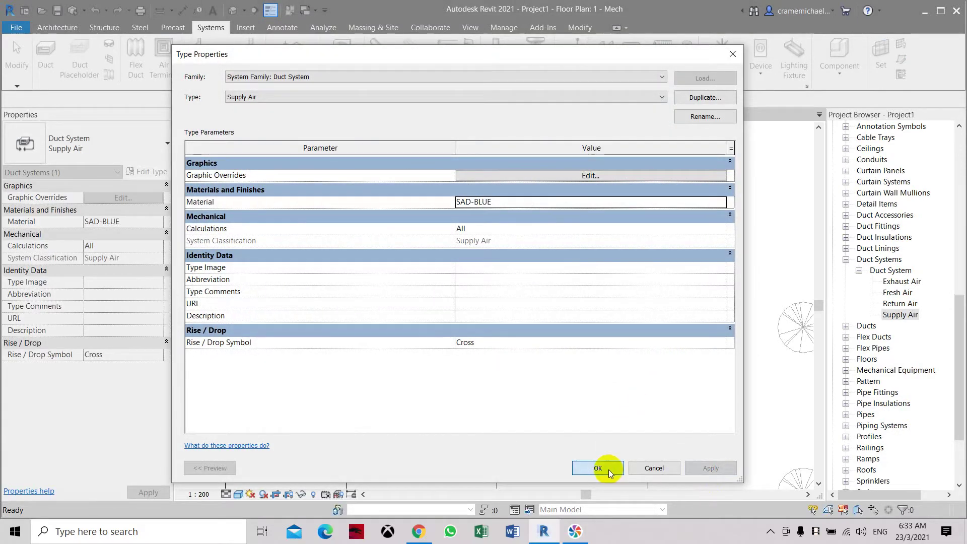
Step: Set the appearance color of the Fresh Air duct system type's FAD-CYAN material to cyan, RGB 0 255 255
click(899, 294)
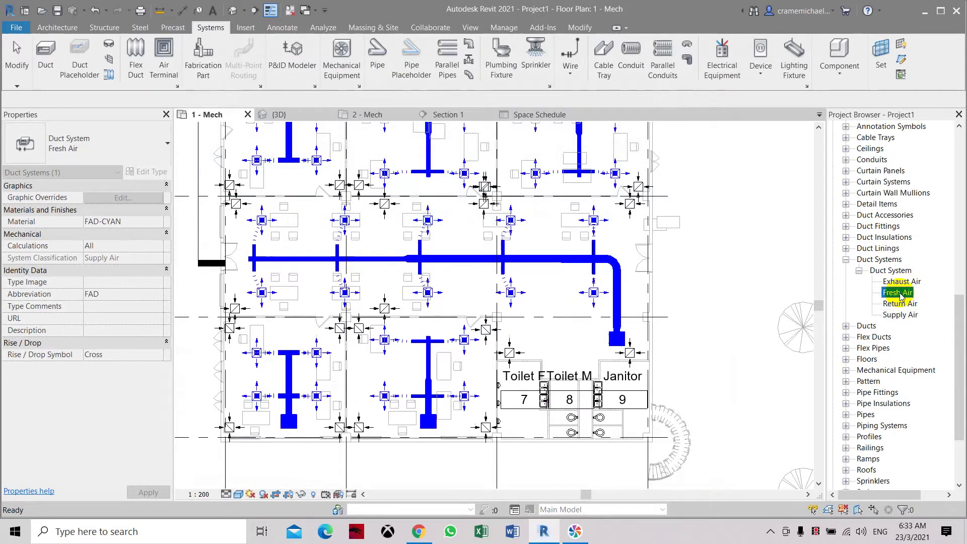
right_click(900, 296)
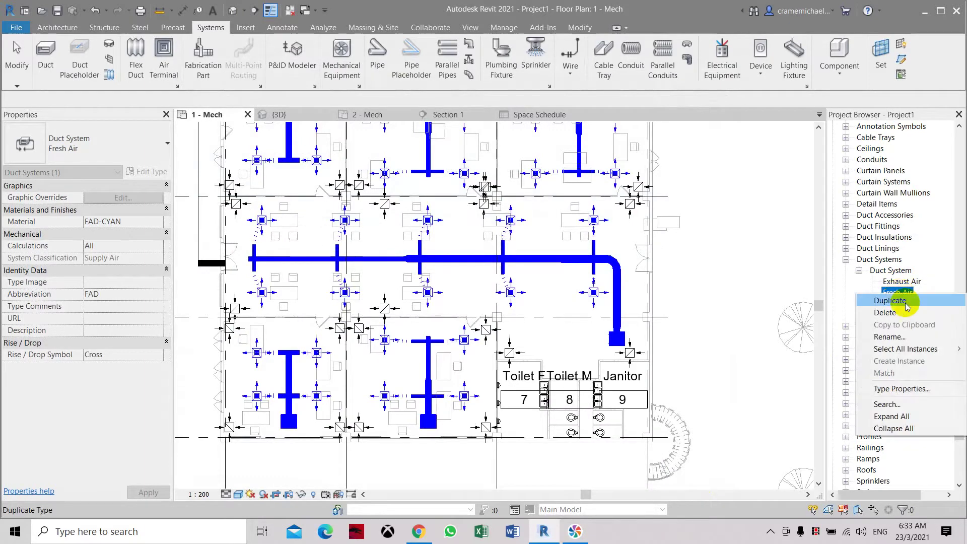
click(913, 390)
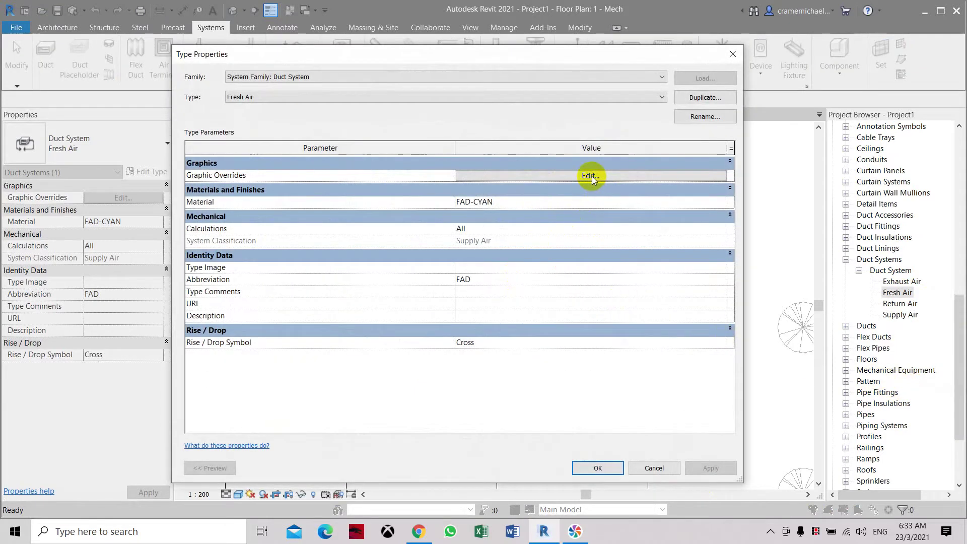
click(615, 201)
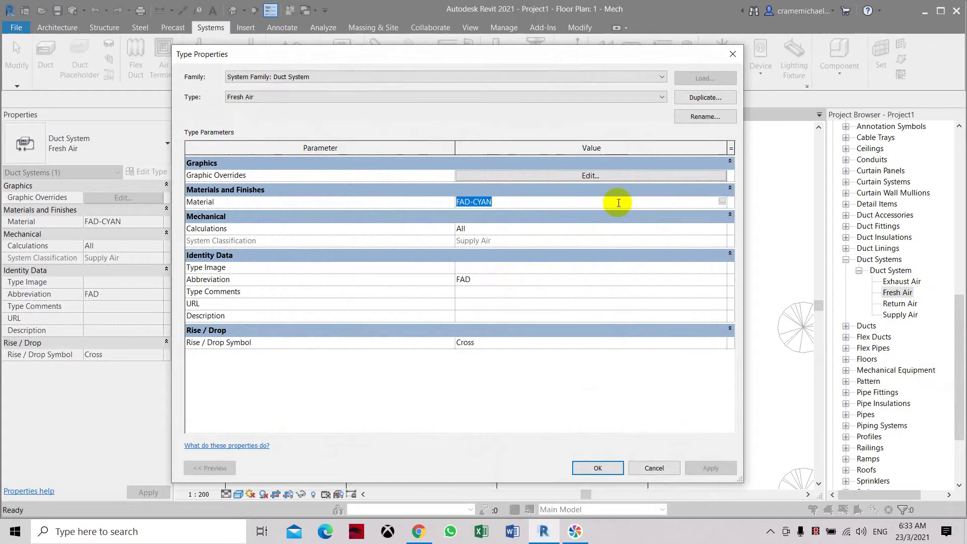
click(722, 201)
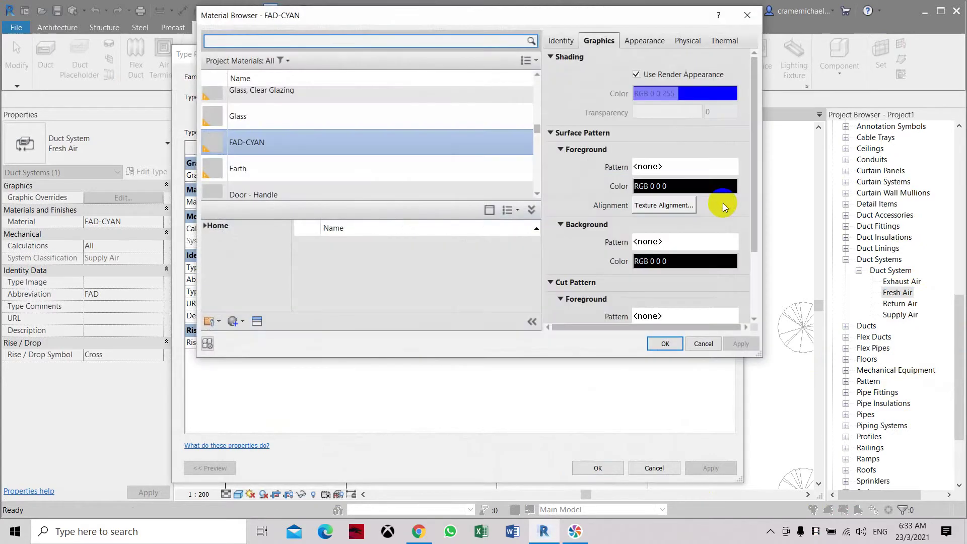
click(651, 42)
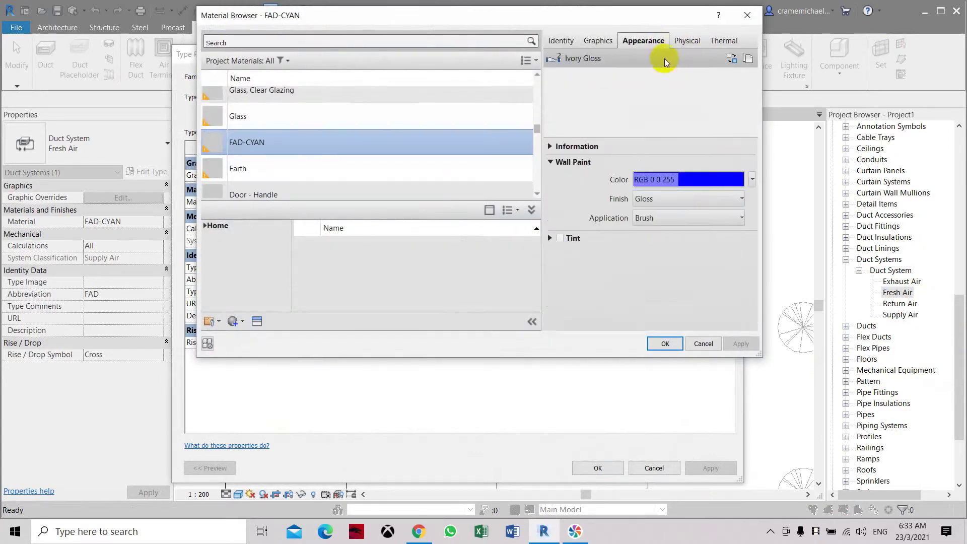
click(740, 179)
click(416, 197)
click(527, 292)
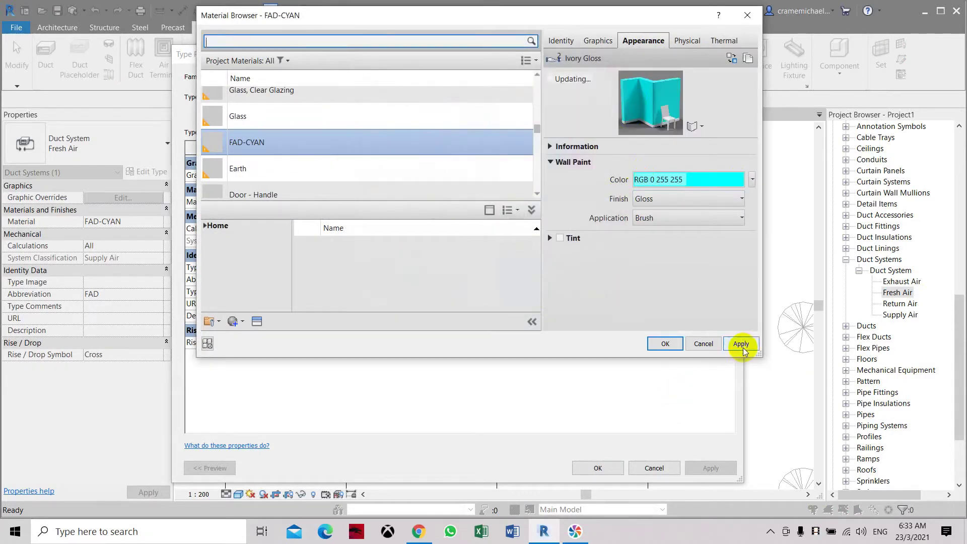
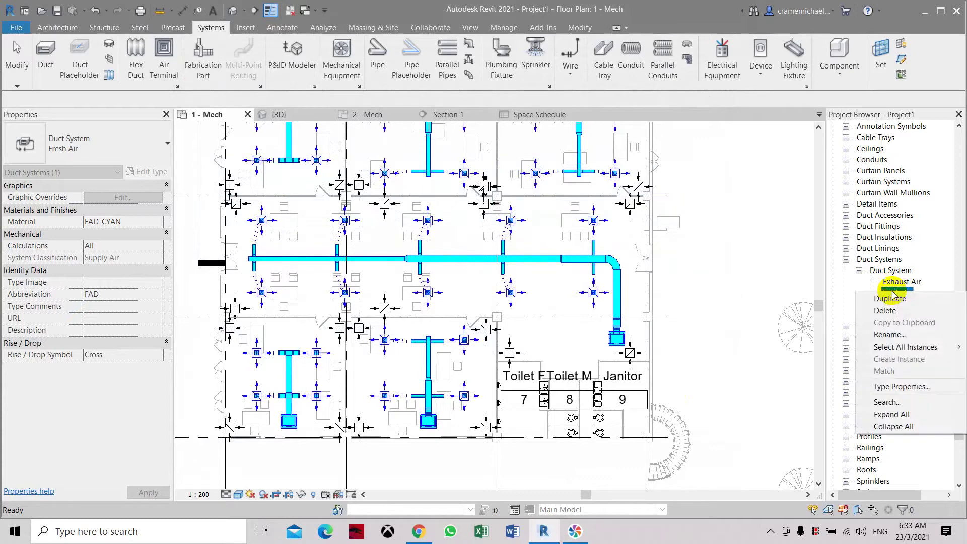
Step: Check the line graphics overrides in the Fresh Air duct system's type properties and cancel out of them
mouse_move(905, 351)
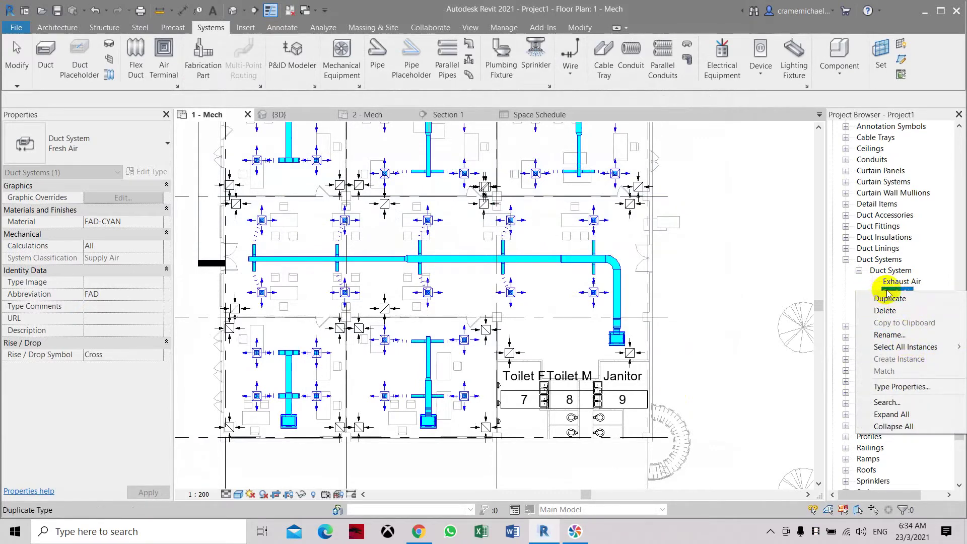
click(903, 387)
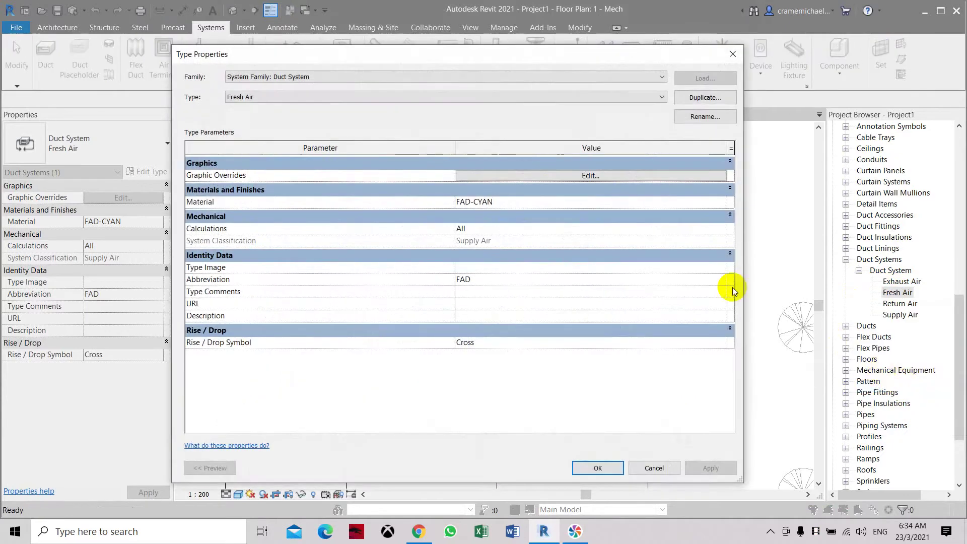
click(598, 174)
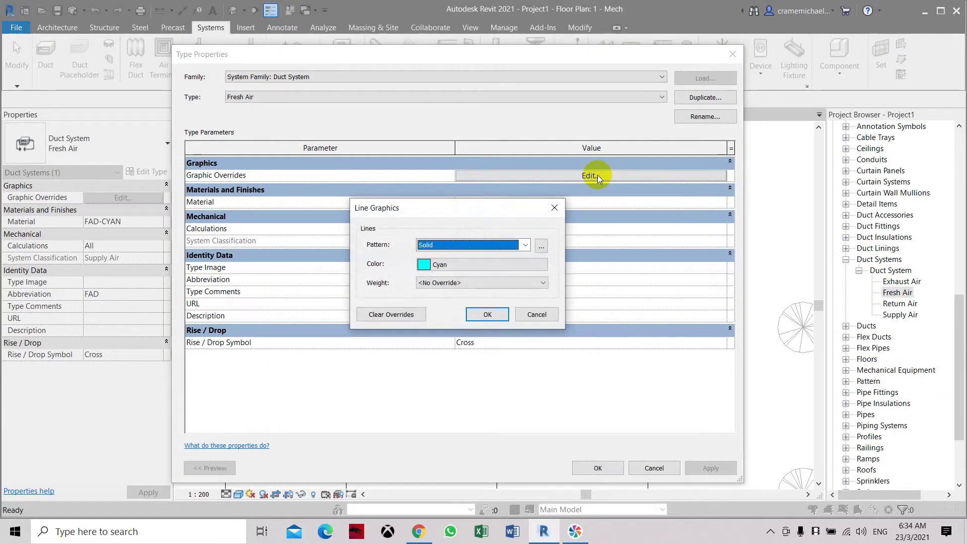
click(536, 314)
Step: Open the Fresh Air type's material for editing and search the project materials for "sad"
click(610, 204)
click(722, 202)
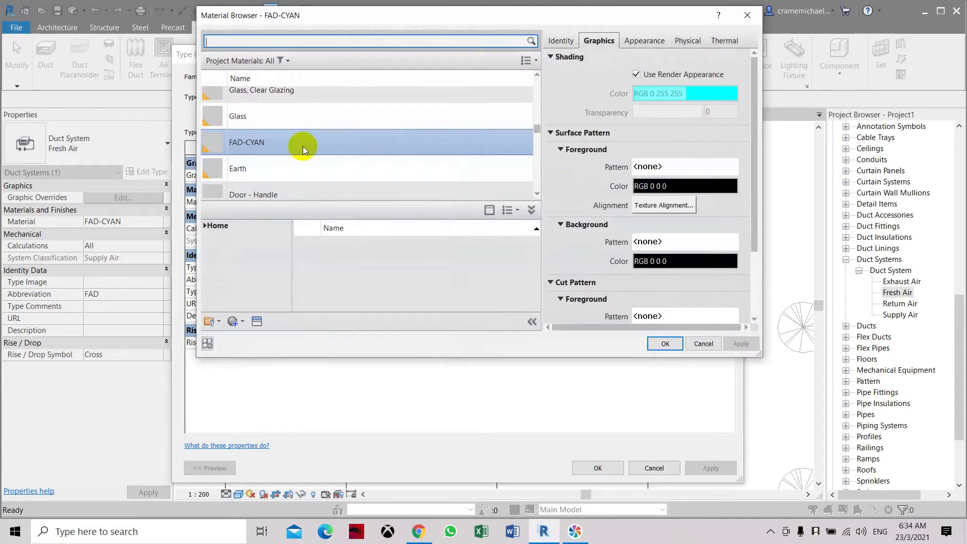
scroll(303, 146, down, 10)
scroll(303, 146, up, 5)
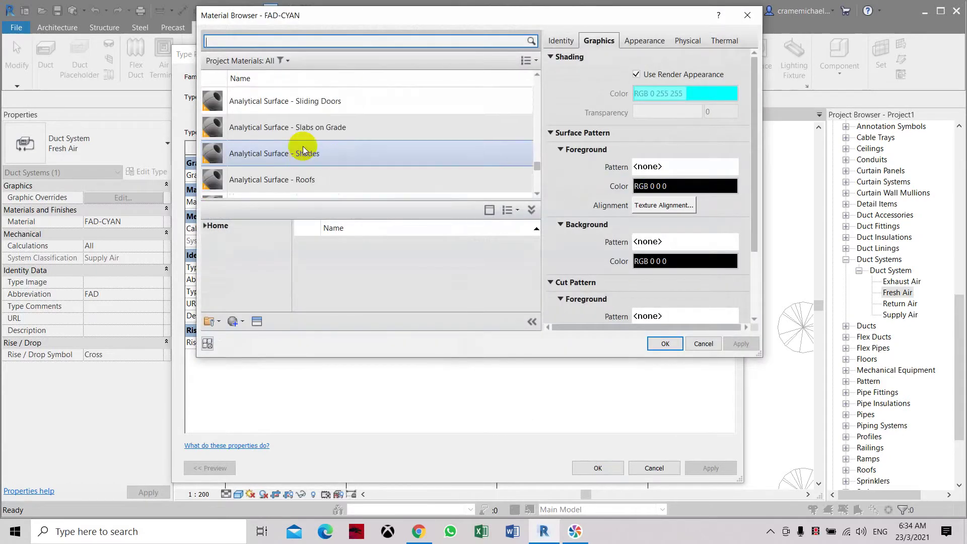
scroll(303, 146, down, 8)
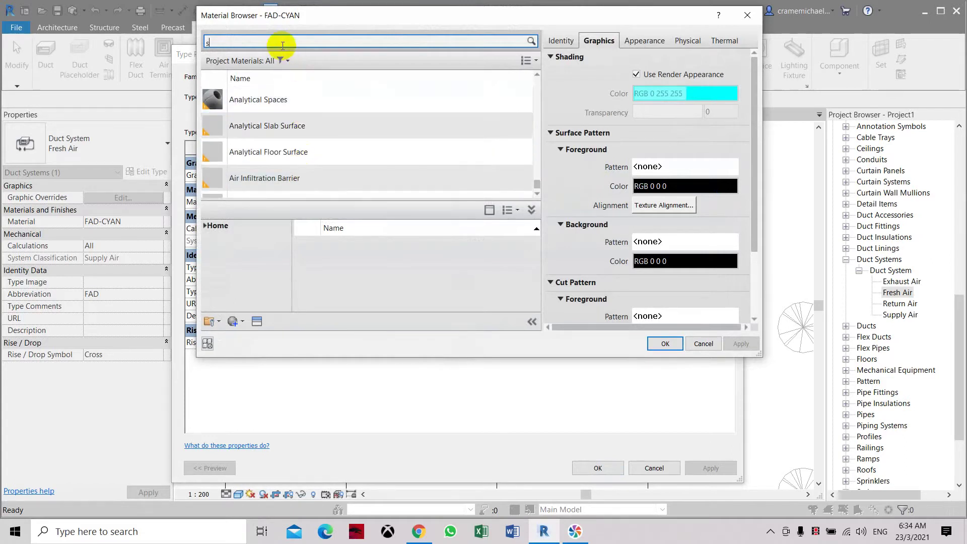
click(376, 170)
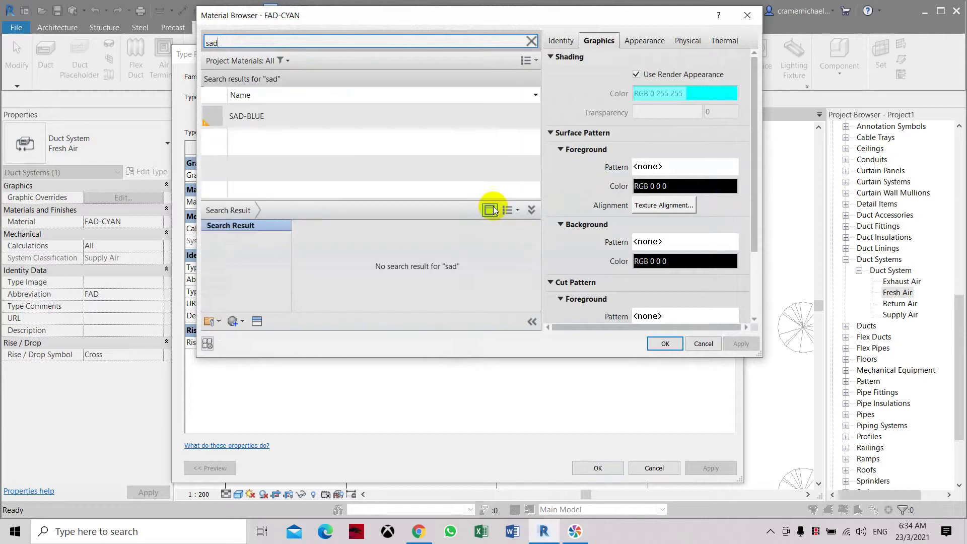
click(382, 113)
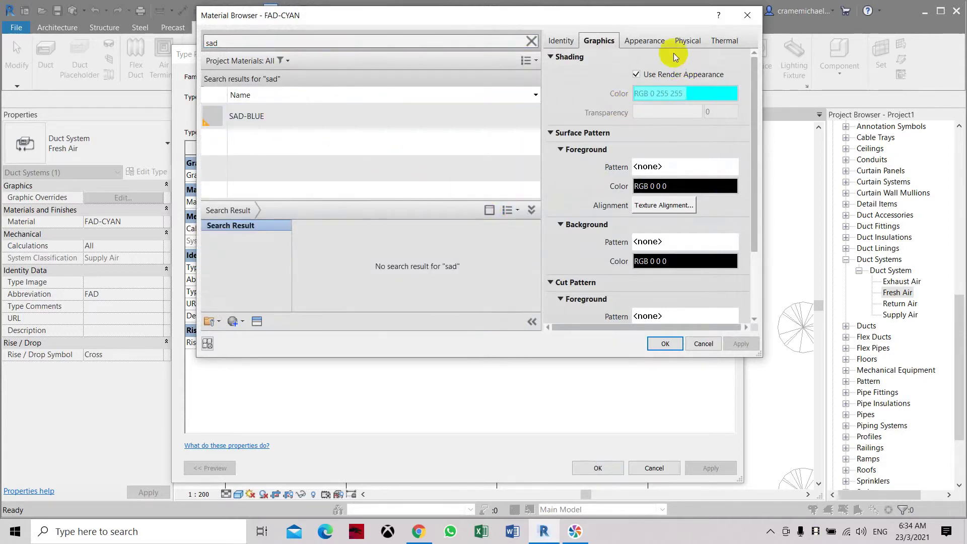
Step: Set the wall paint appearance color of the material being edited to blue, RGB 0 0 255
click(654, 42)
click(711, 183)
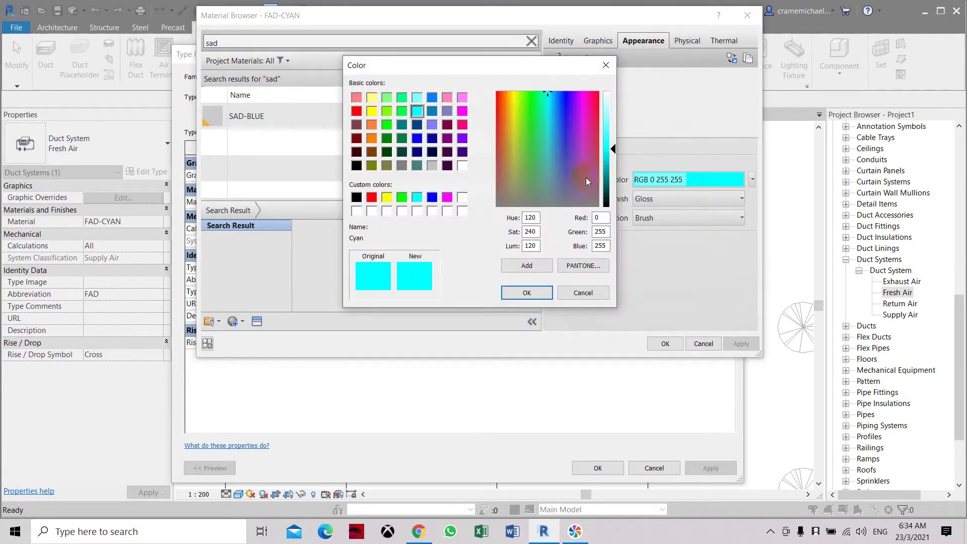
click(433, 196)
click(528, 291)
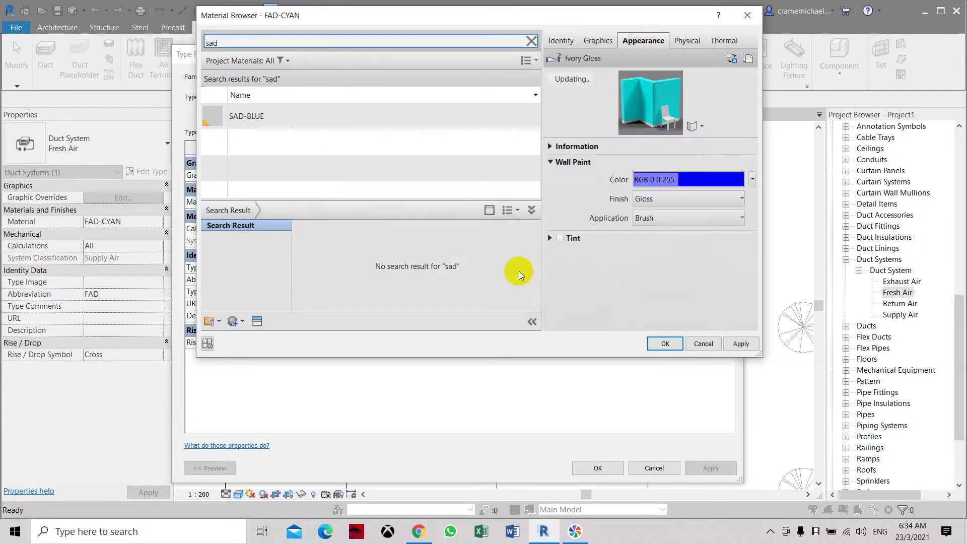
Step: Duplicate the SAD-BLUE material
click(346, 115)
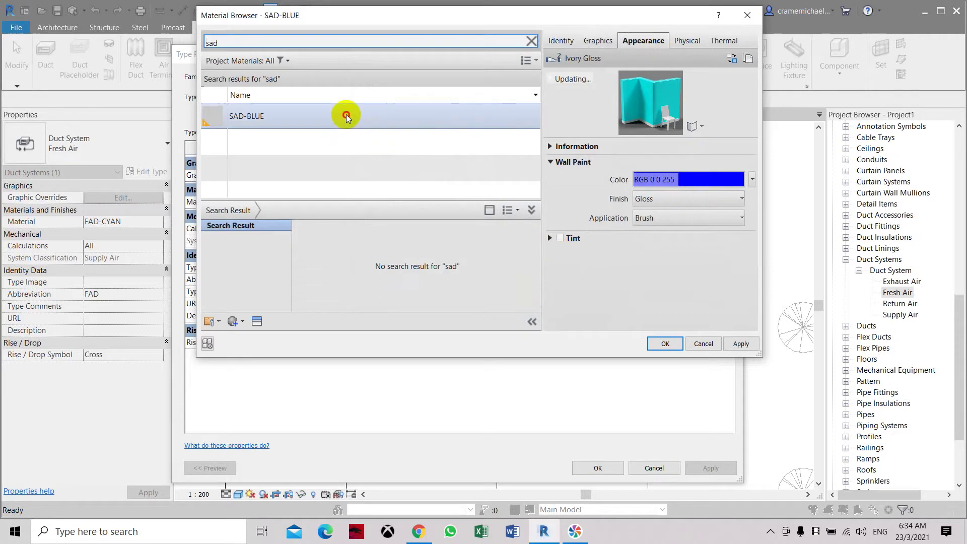
right_click(346, 117)
click(368, 135)
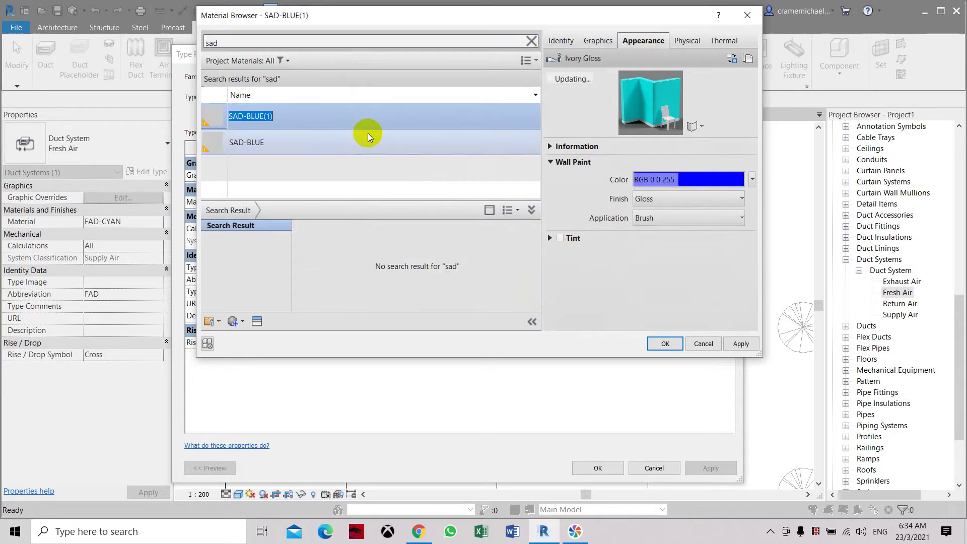
Step: Try to rename the SAD-BLUE copy as FAD-CYAN and dismiss the message
click(243, 116)
drag(243, 116, 219, 115)
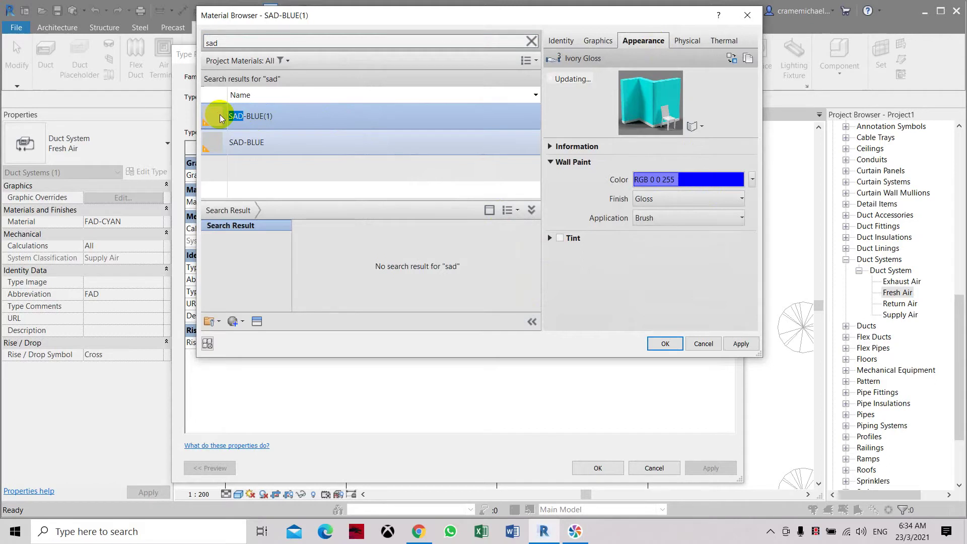
text(FAD)
click(330, 126)
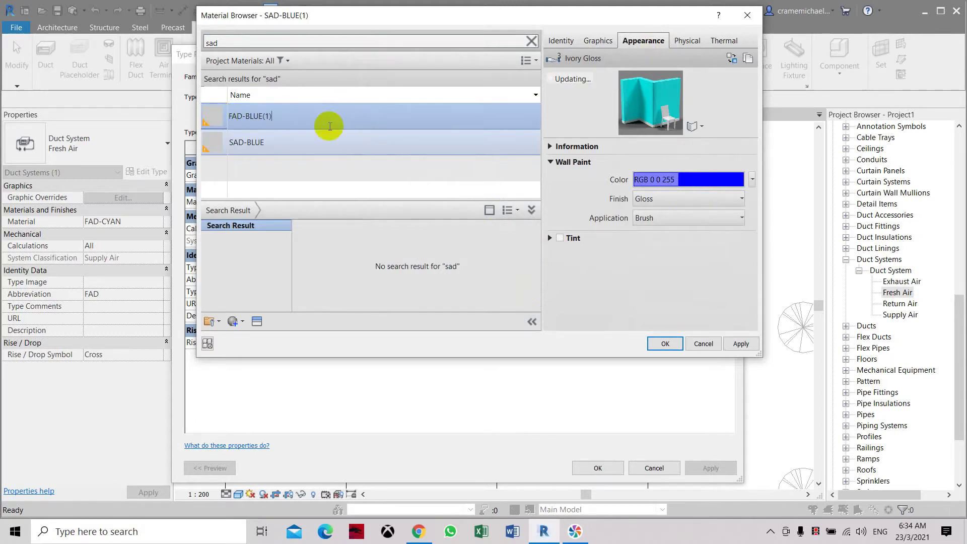
key(BackSpace)
key(BackSpace)
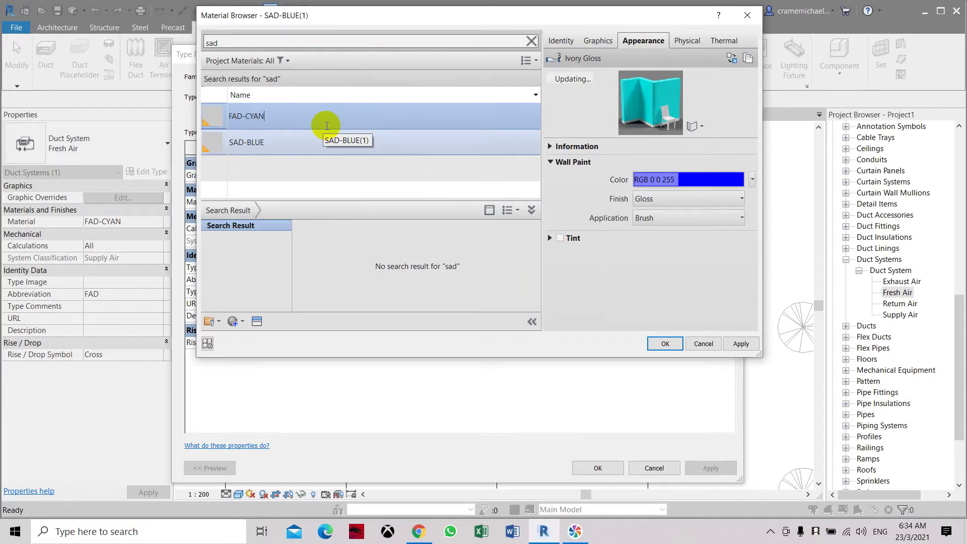
click(388, 198)
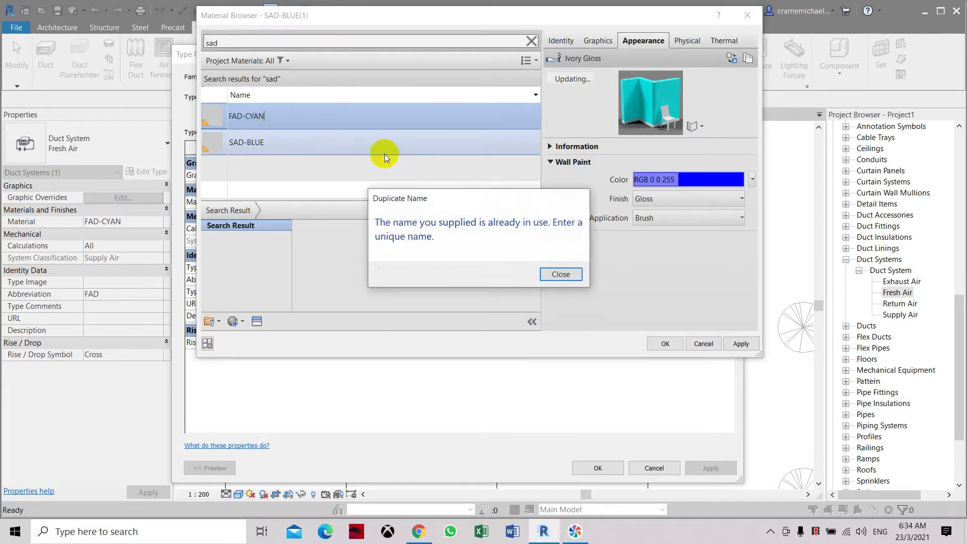
click(564, 276)
Step: Delete the SAD-BLUE(1) copy from the project materials
click(262, 115)
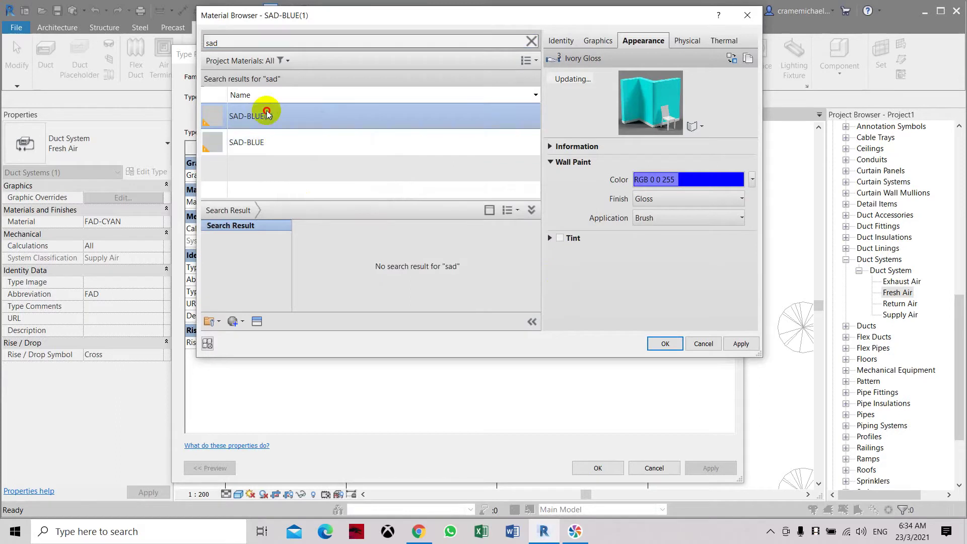
right_click(337, 116)
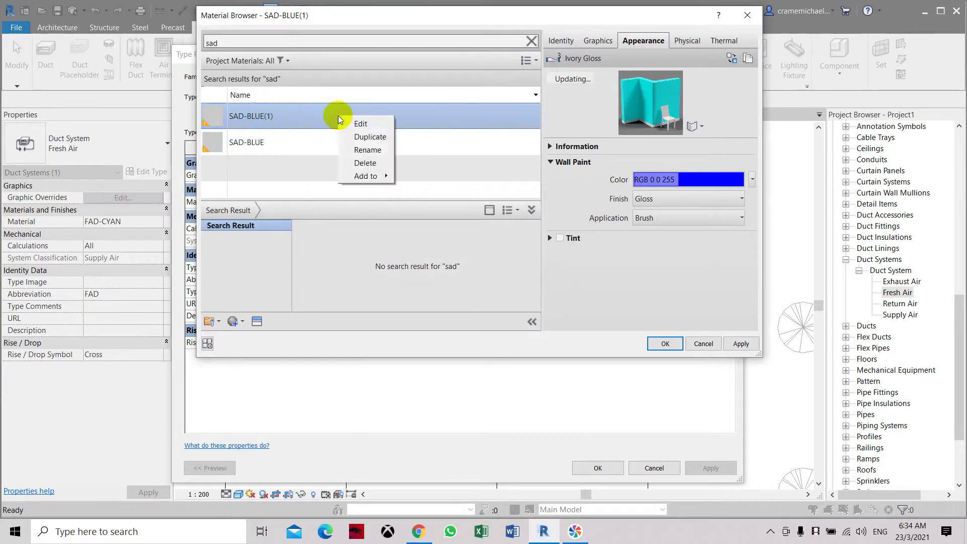
click(374, 163)
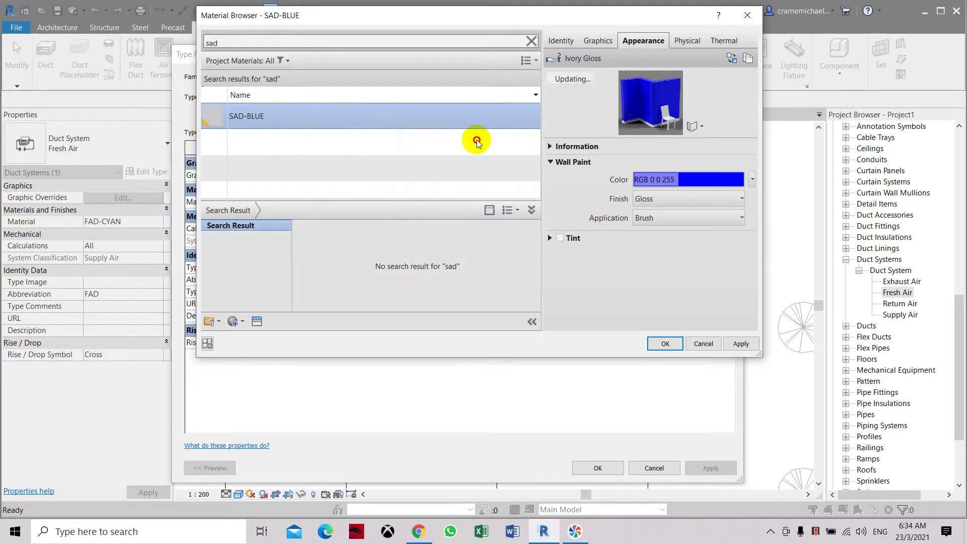
Step: Search the project materials for "FAD" and apply FAD-CYAN as the selected material
click(267, 41)
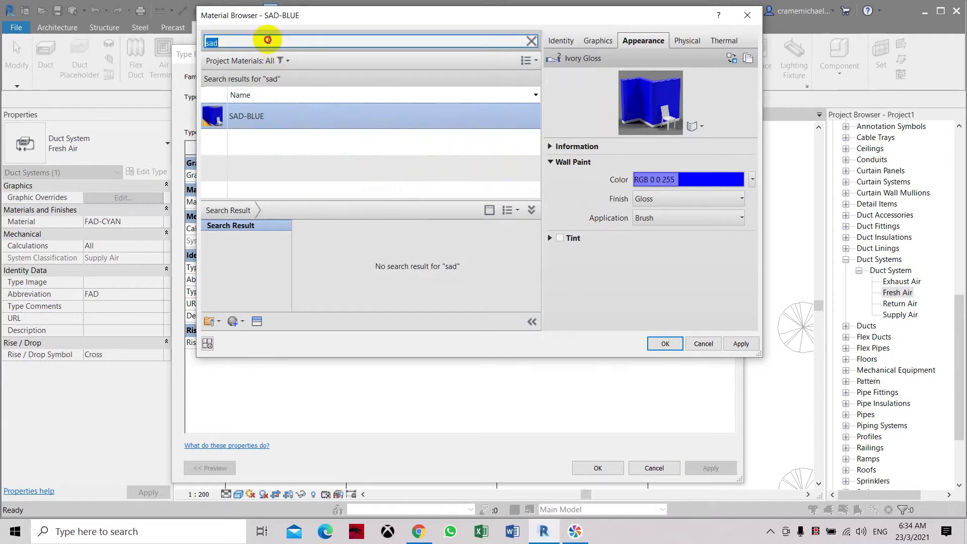
text(FAD)
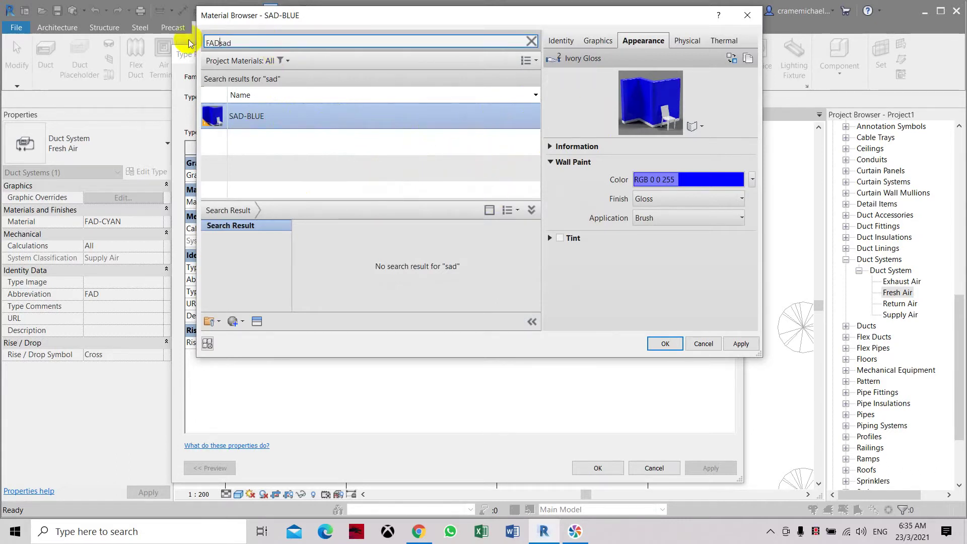
key(Delete)
key(Delete)
key(Delete)
key(ctrl+a)
click(403, 171)
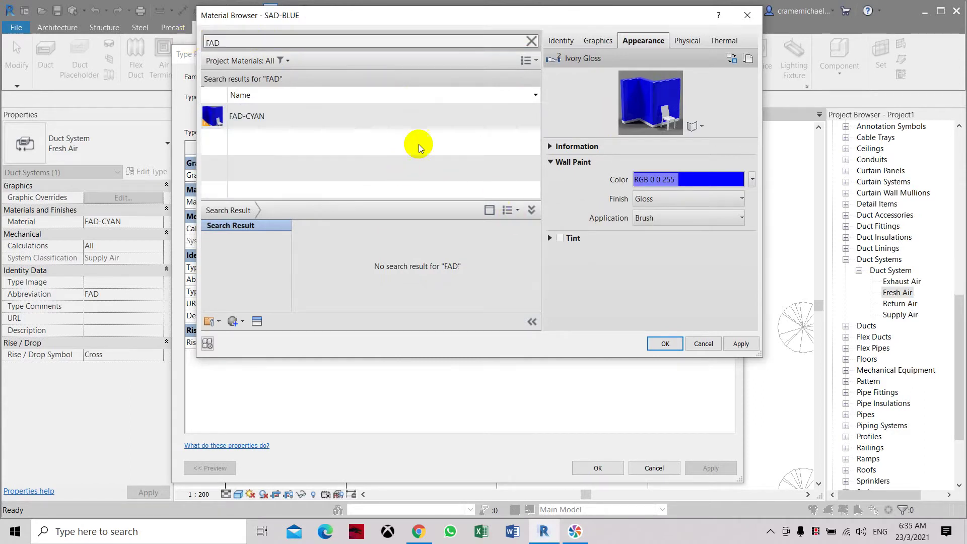
click(422, 119)
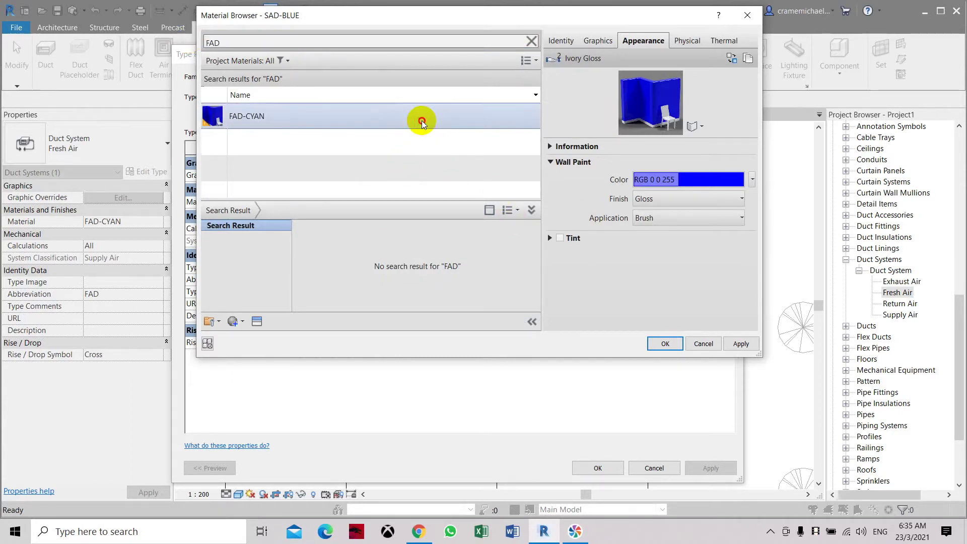
click(740, 343)
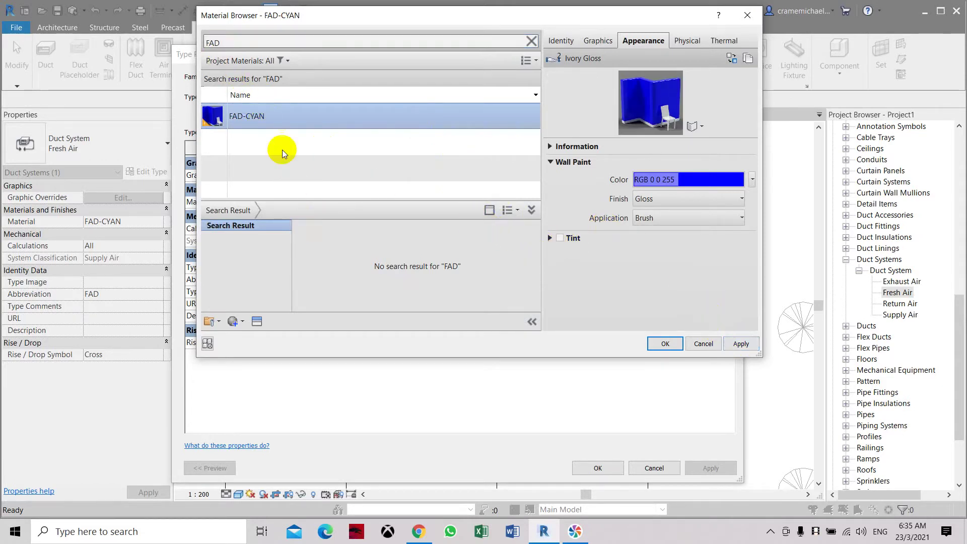
Step: Search the materials for "paint" and add Wall Texture, Orange Peel from the AEC Paint library to the project
double_click(228, 41)
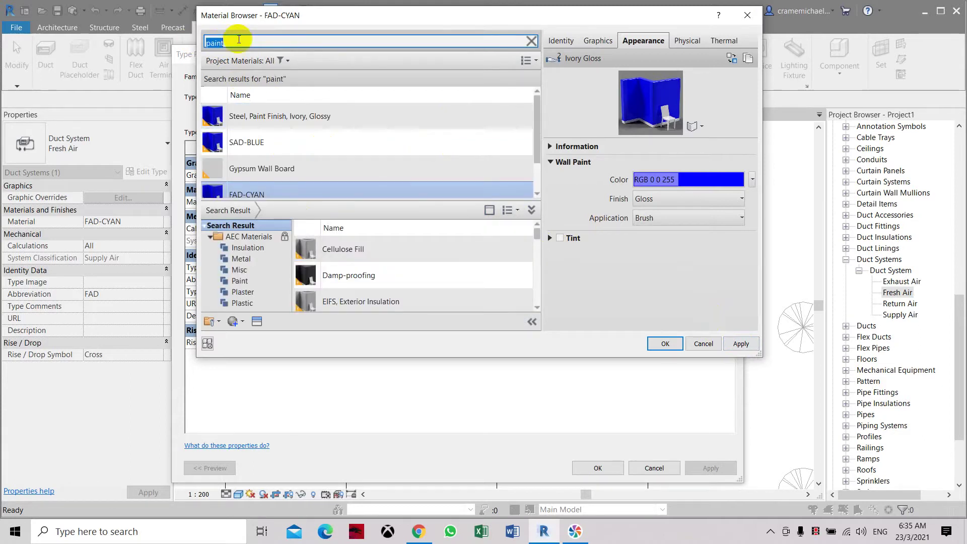
click(240, 280)
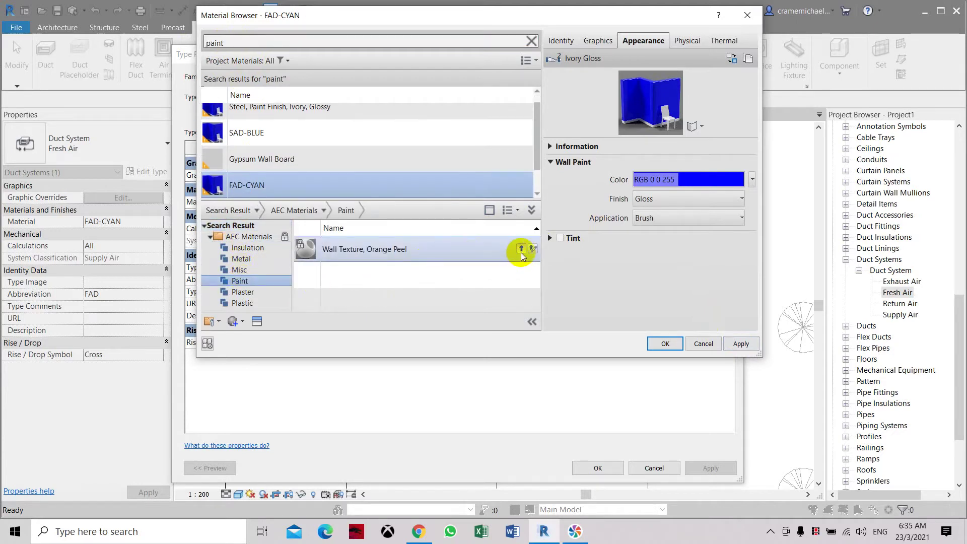
click(521, 248)
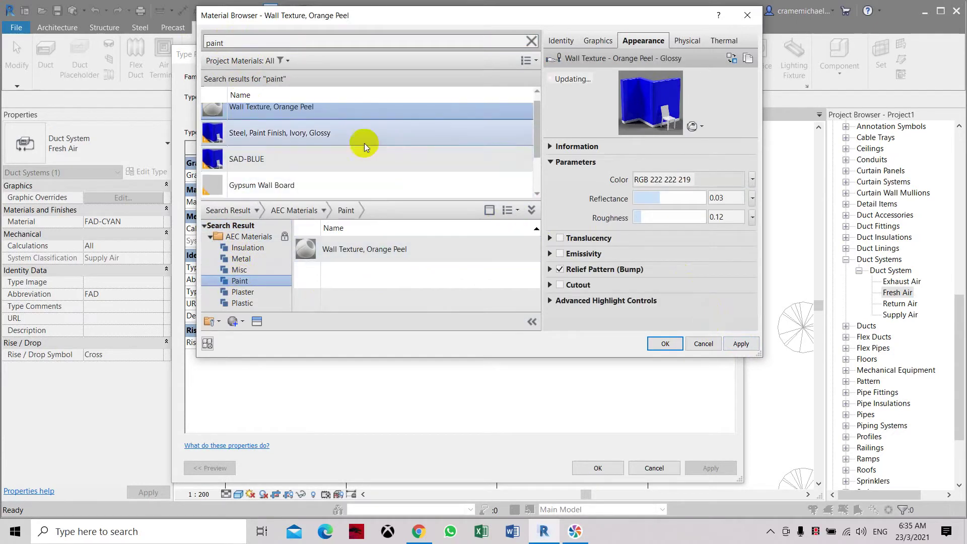
Step: Duplicate the Wall Texture, Orange Peel project material and name the copy FAD-CYAN1
scroll(371, 118, up, 1)
right_click(372, 116)
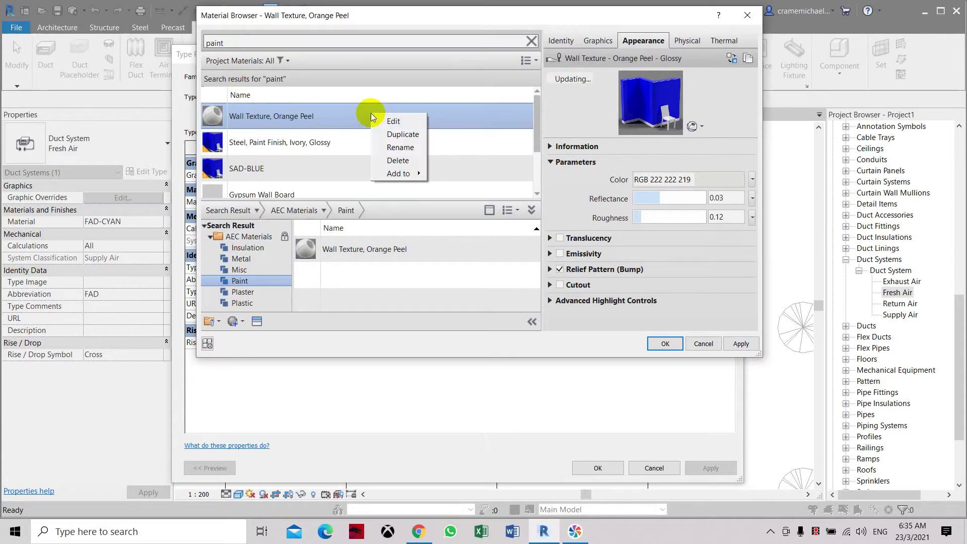
click(395, 134)
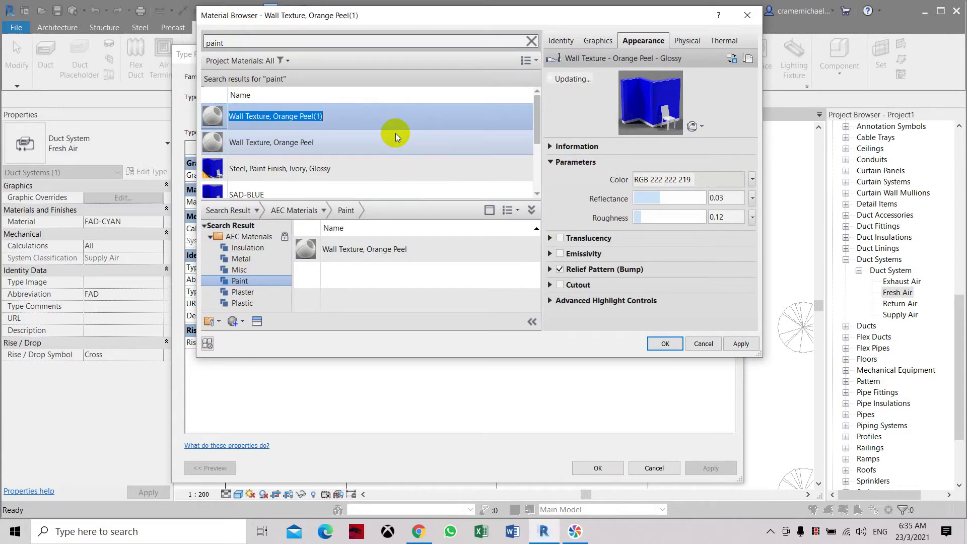
text(FAD-CYAN)
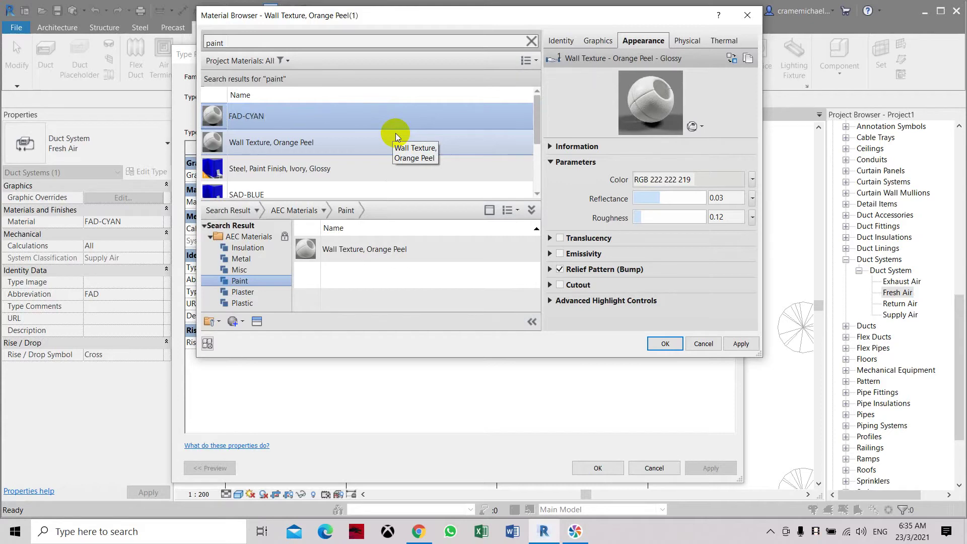
text(1)
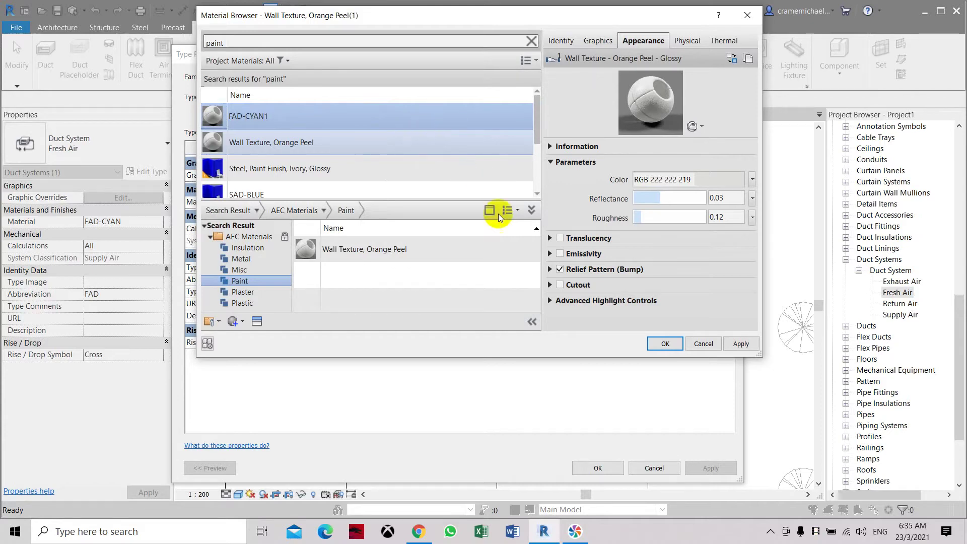
click(465, 306)
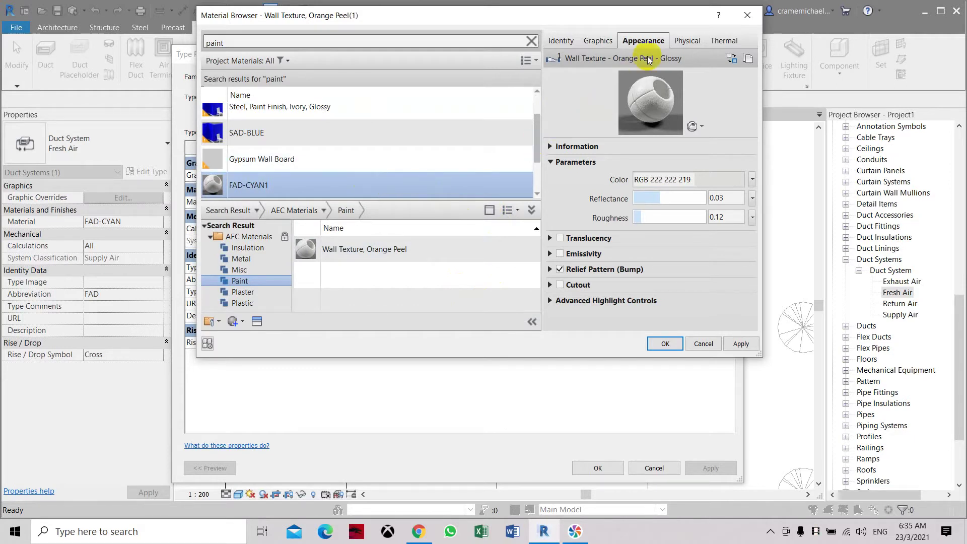
Step: Set the appearance color of FAD-CYAN1 to cyan, RGB 0 255 255
click(686, 41)
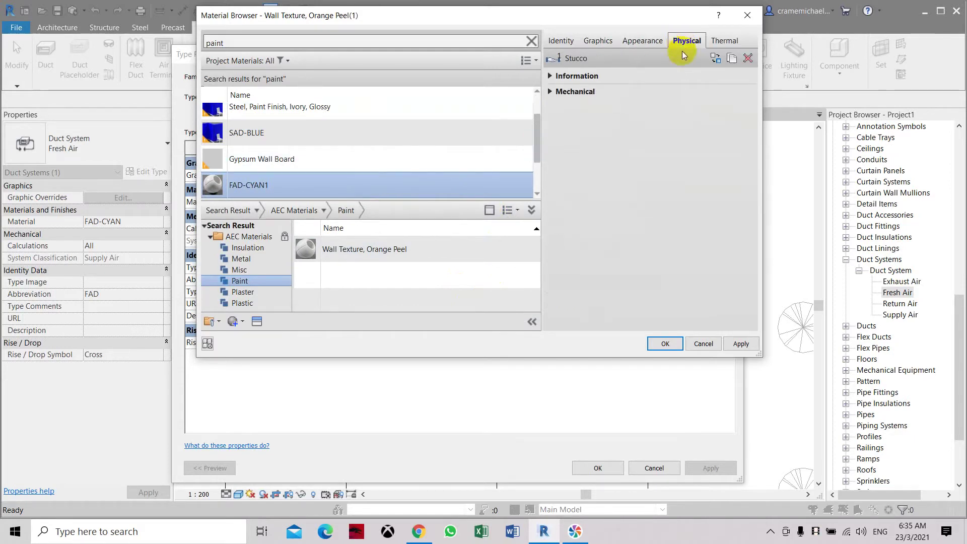
click(643, 40)
click(695, 179)
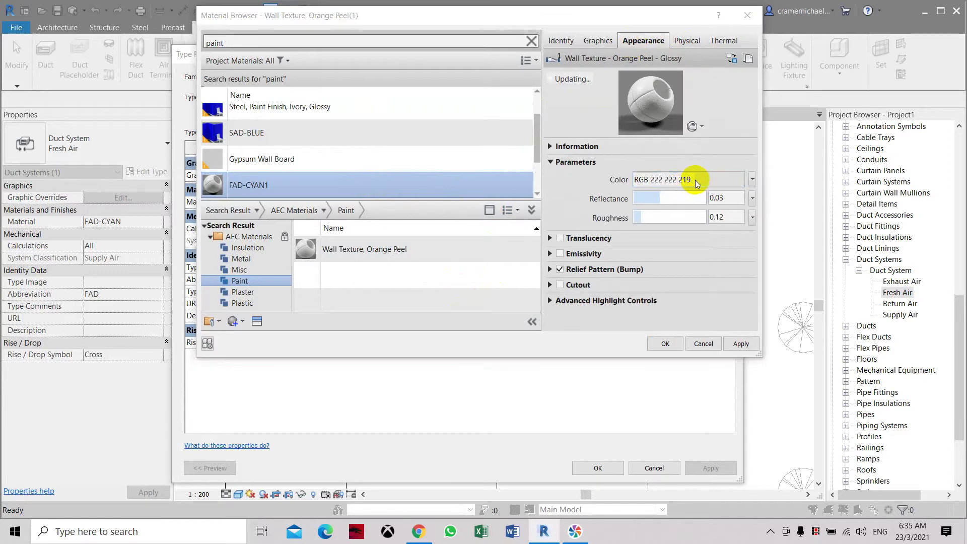
click(416, 197)
click(526, 293)
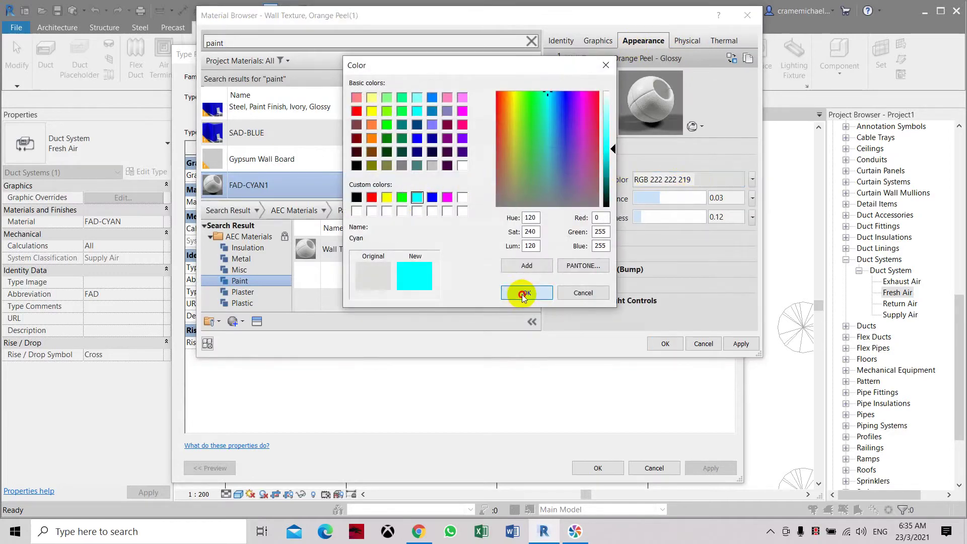
Step: Make FAD-CYAN1's shading use the render appearance and assign the material to the Fresh Air duct system type
click(599, 41)
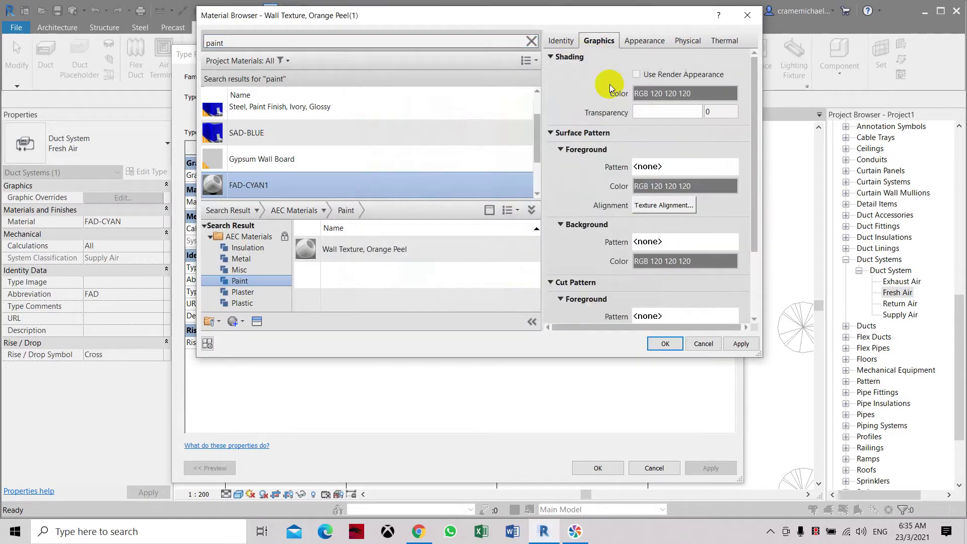
click(636, 75)
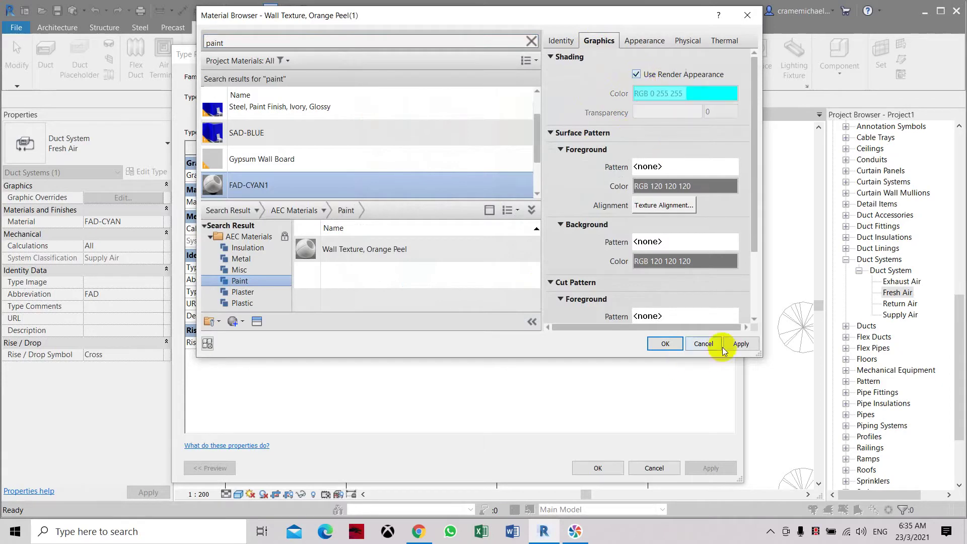
click(658, 345)
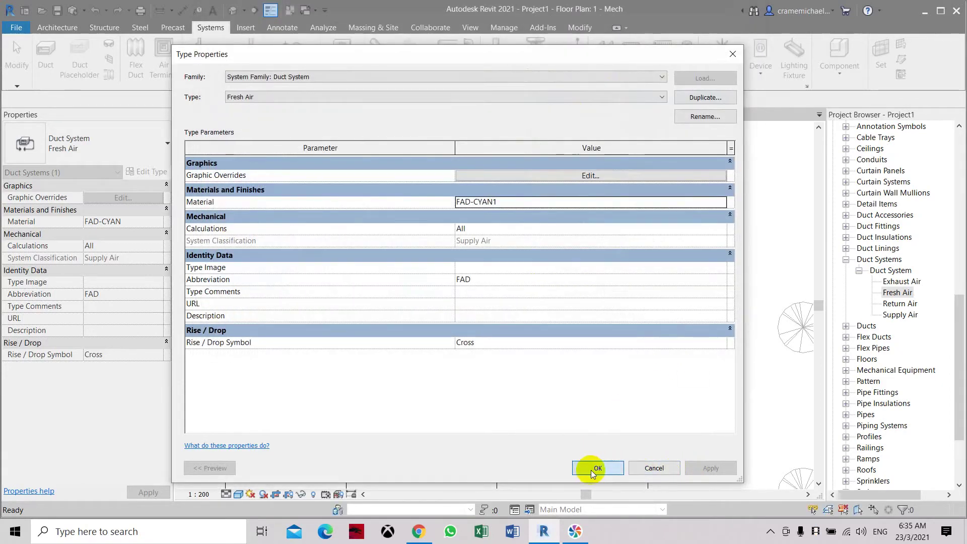
click(594, 468)
Step: Examine the existing supply ductwork and air terminals across the 1 - Mech floor plan
scroll(553, 260, down, 2)
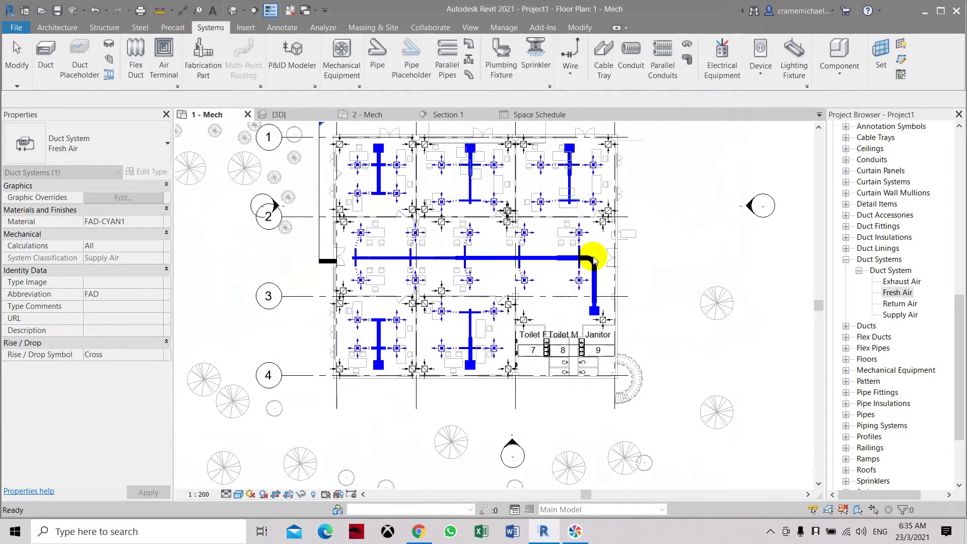
click(557, 281)
scroll(634, 269, up, 1)
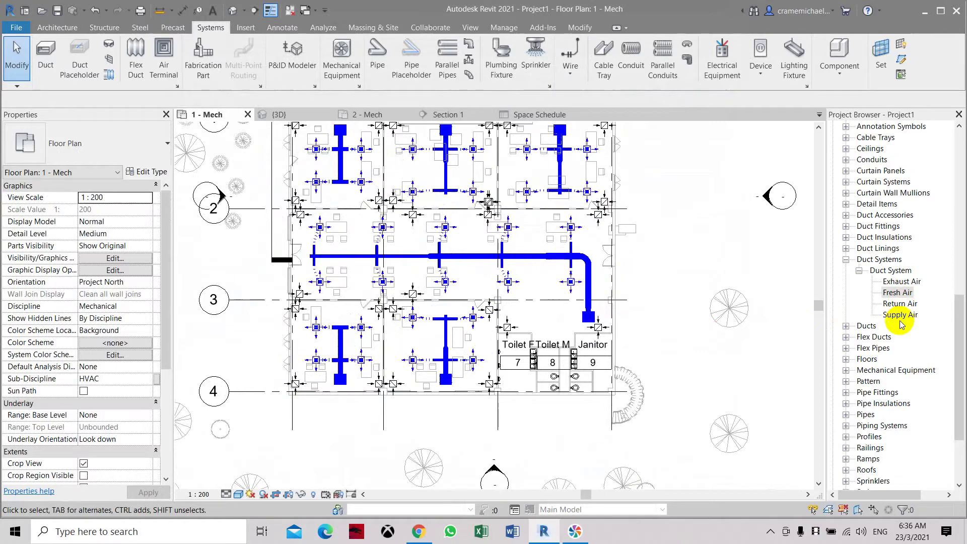
scroll(597, 282, up, 1)
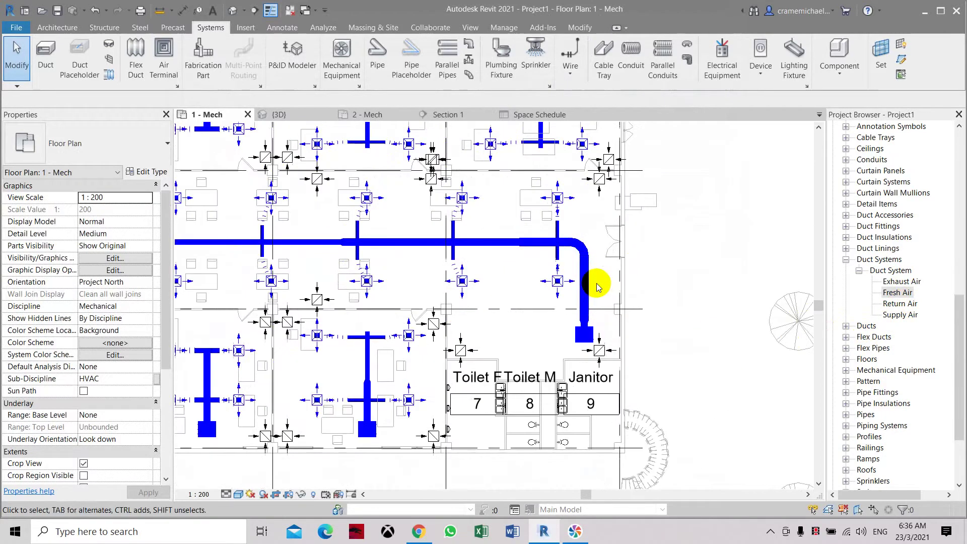
middle_drag(618, 246, 624, 276)
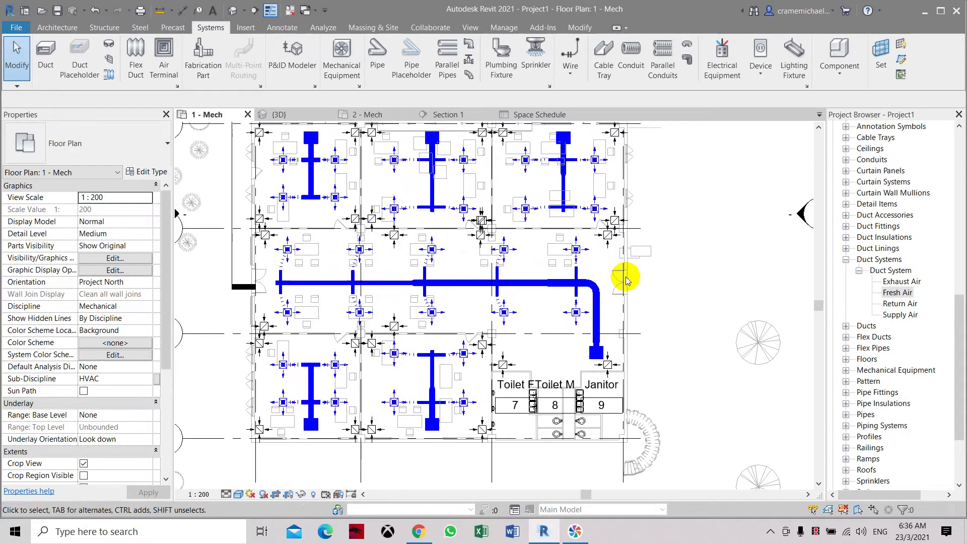
scroll(625, 280, up, 1)
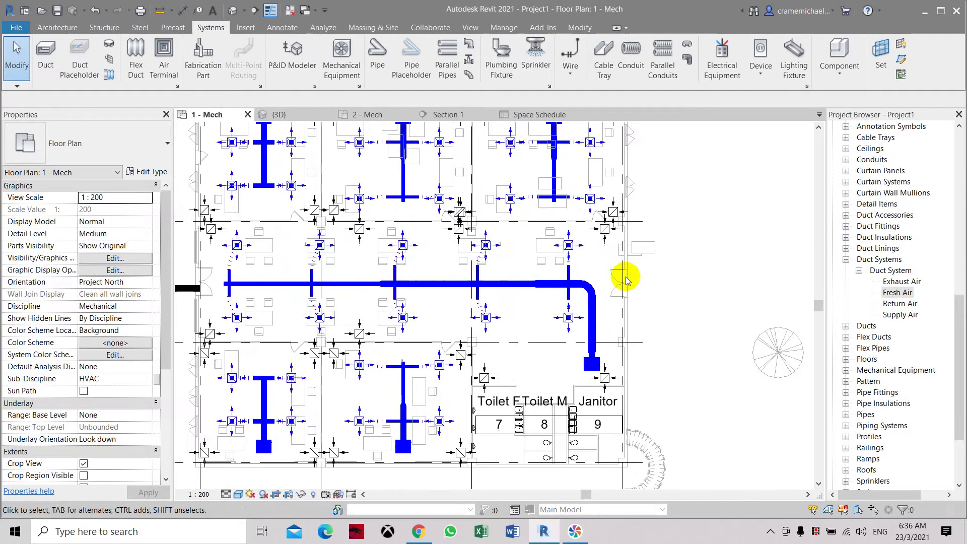
scroll(624, 277, down, 1)
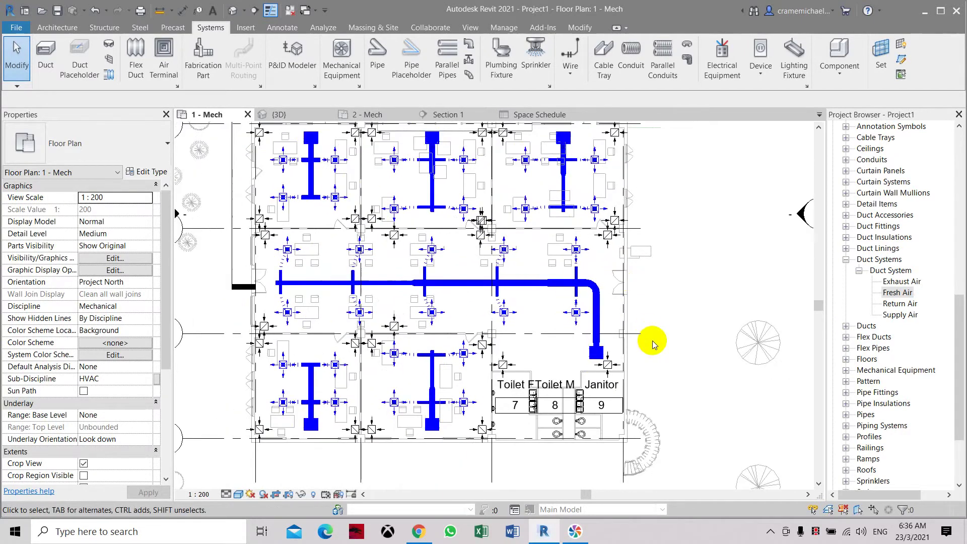
scroll(648, 334, down, 1)
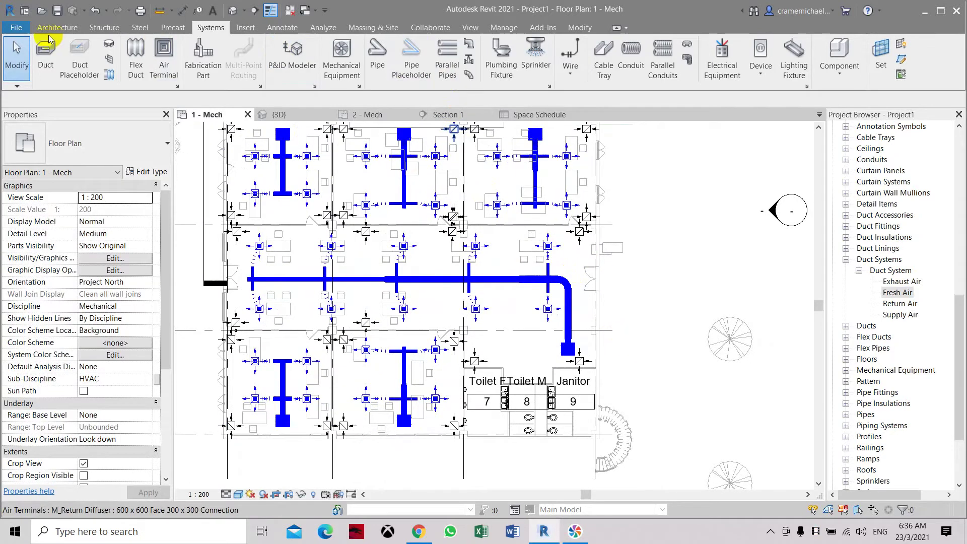
Step: Switch to Marinsoft Duct Calculator and set the flowrate to 65 l/s
click(925, 10)
click(15, 530)
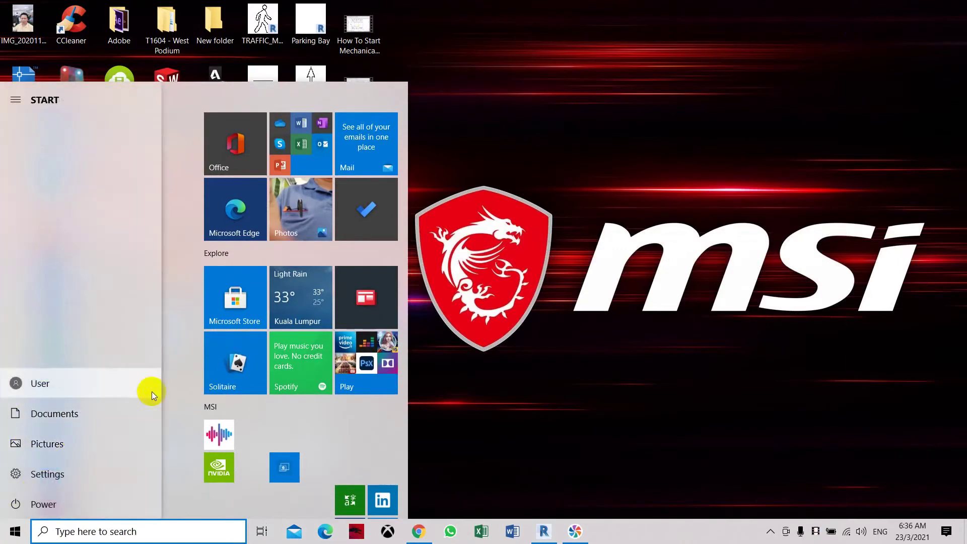
scroll(152, 391, down, 10)
scroll(138, 444, down, 10)
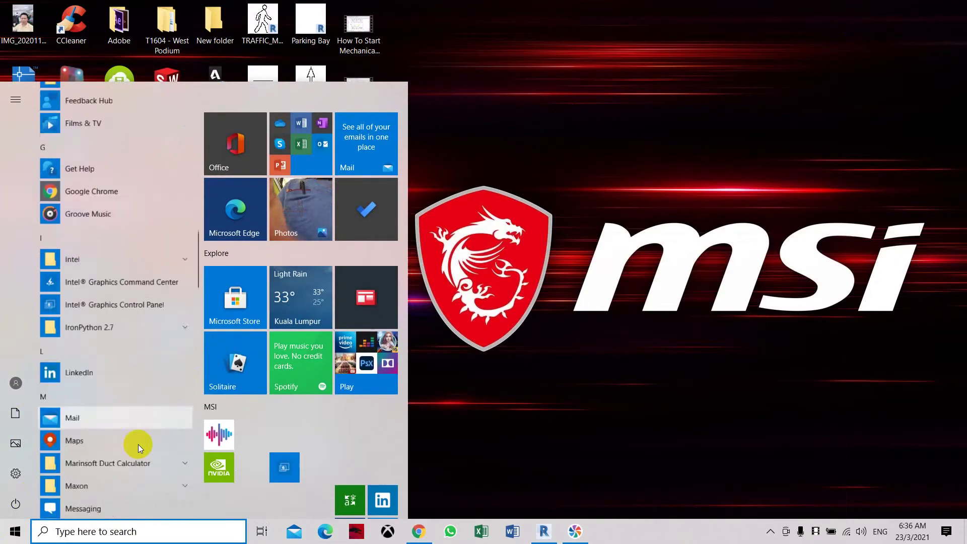
click(133, 397)
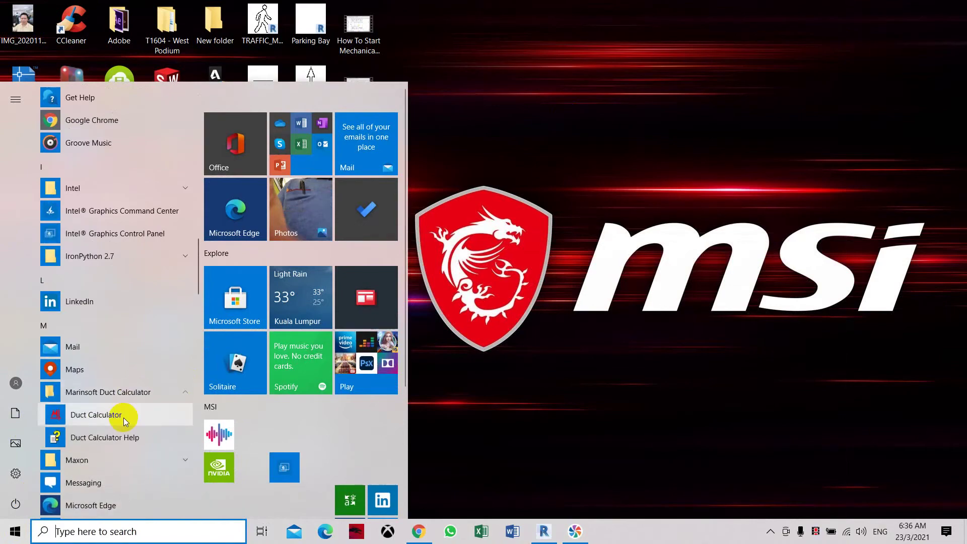
click(123, 417)
click(454, 341)
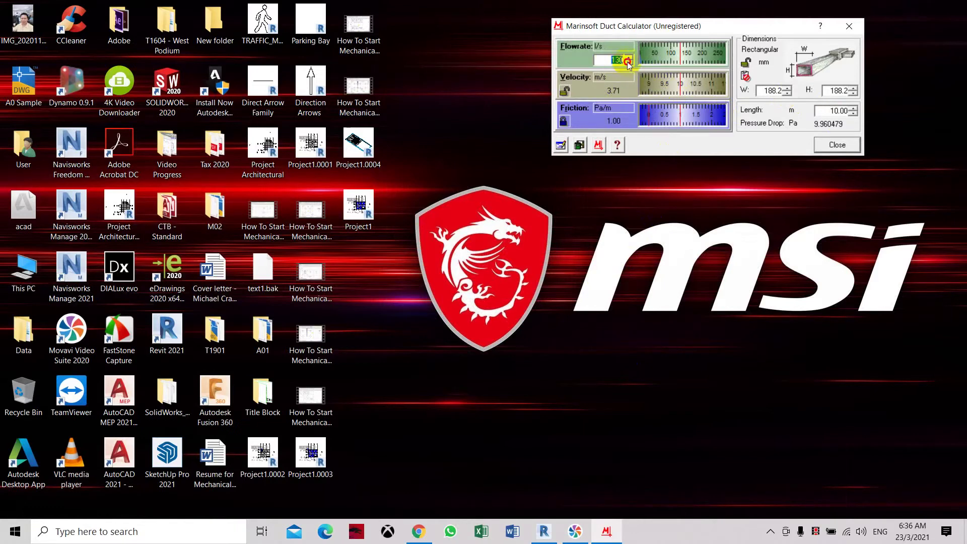
text(65)
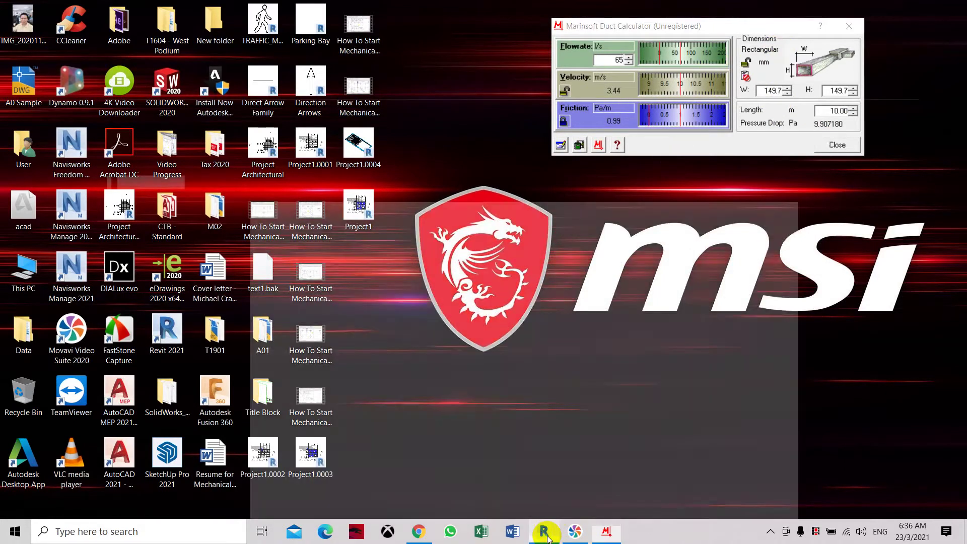
Step: Switch back to Revit and prepare a new rectangular duct on 1 - Mech with middle elevation 3450 mm and system type Fresh Air
click(550, 488)
scroll(573, 369, up, 1)
scroll(577, 281, down, 2)
scroll(588, 324, up, 2)
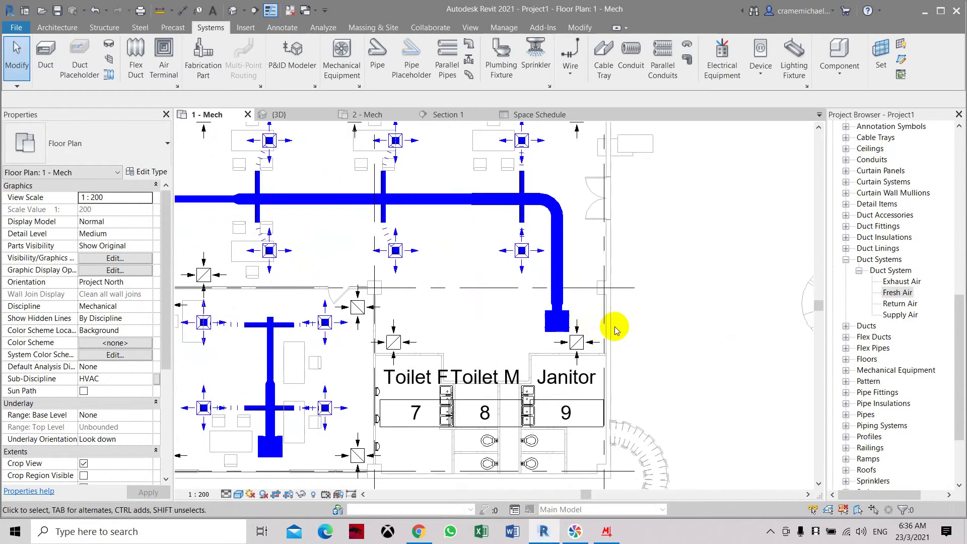
scroll(672, 233, up, 2)
scroll(663, 194, down, 3)
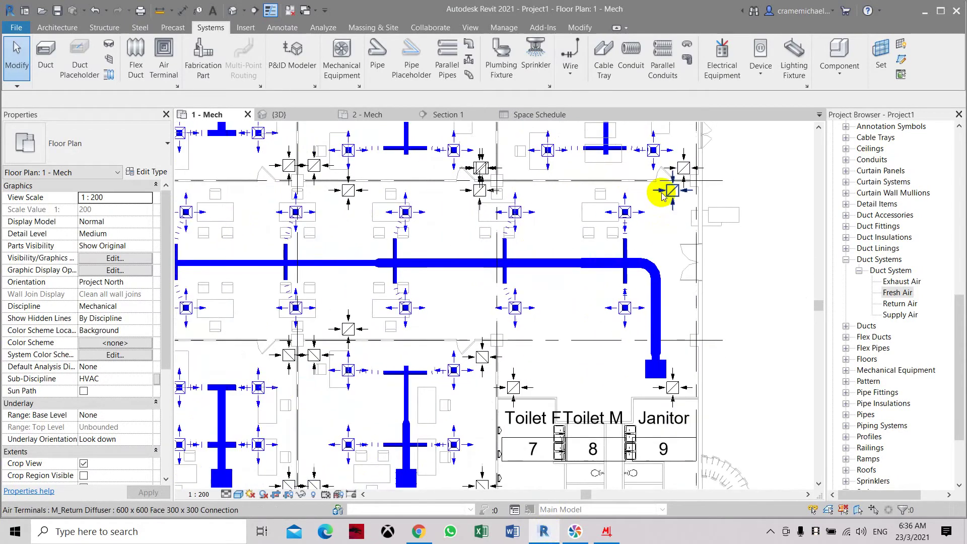
scroll(431, 195, down, 2)
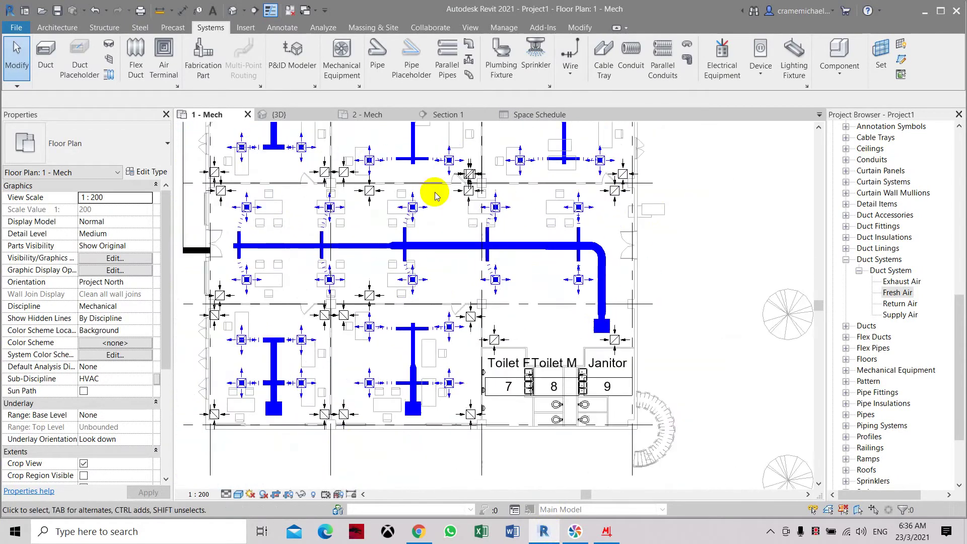
click(53, 52)
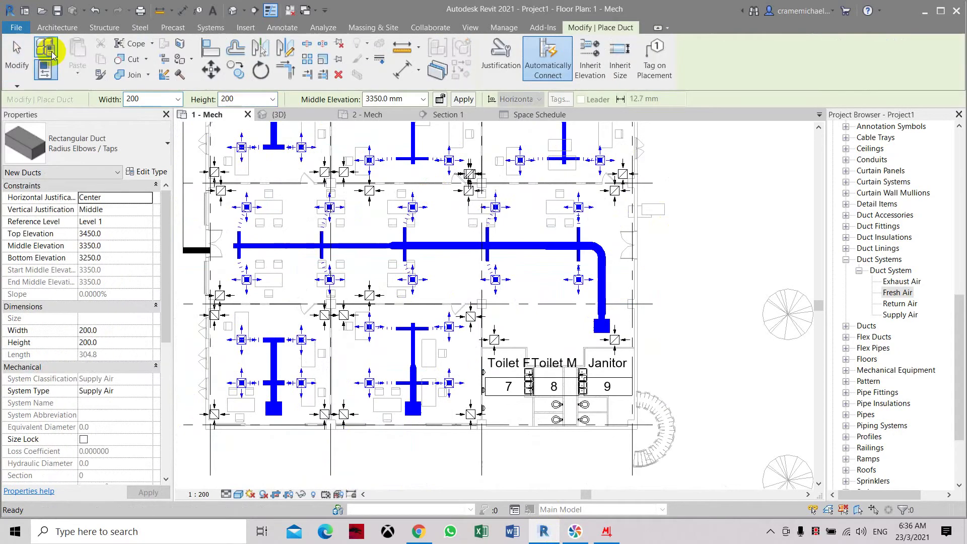
click(114, 247)
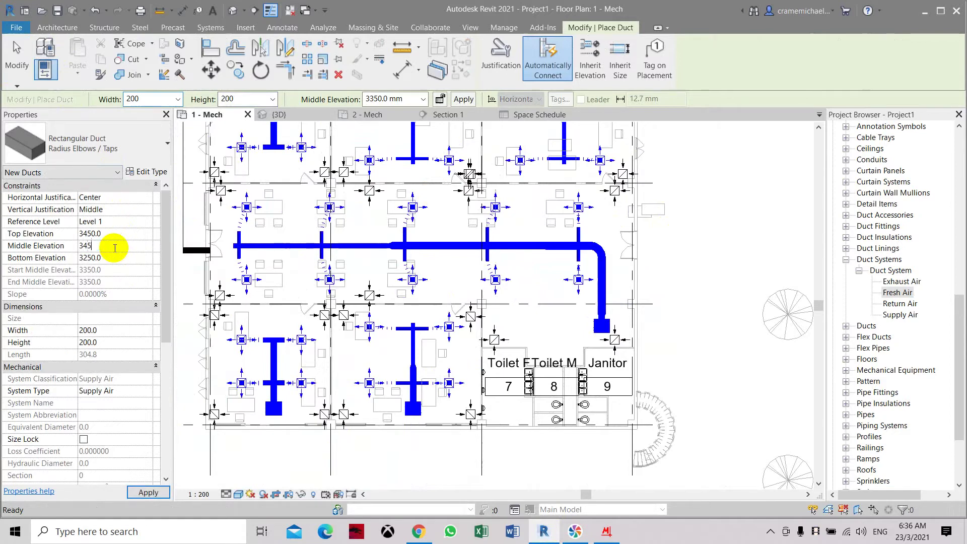
text(3450)
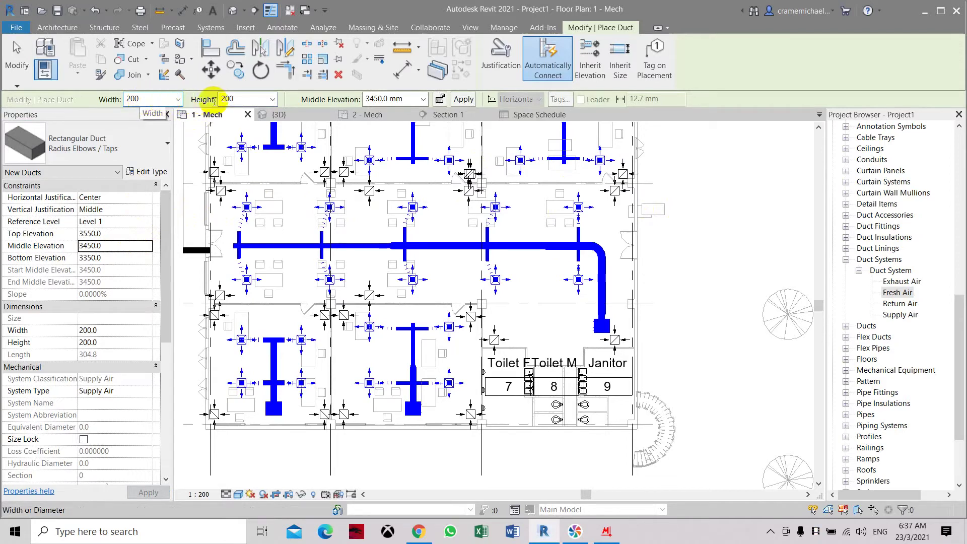
click(144, 395)
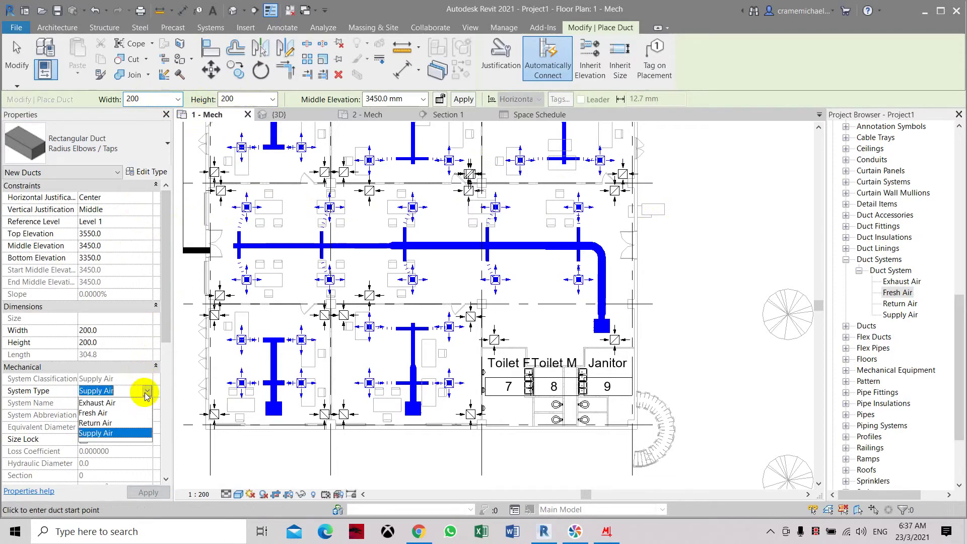
click(121, 417)
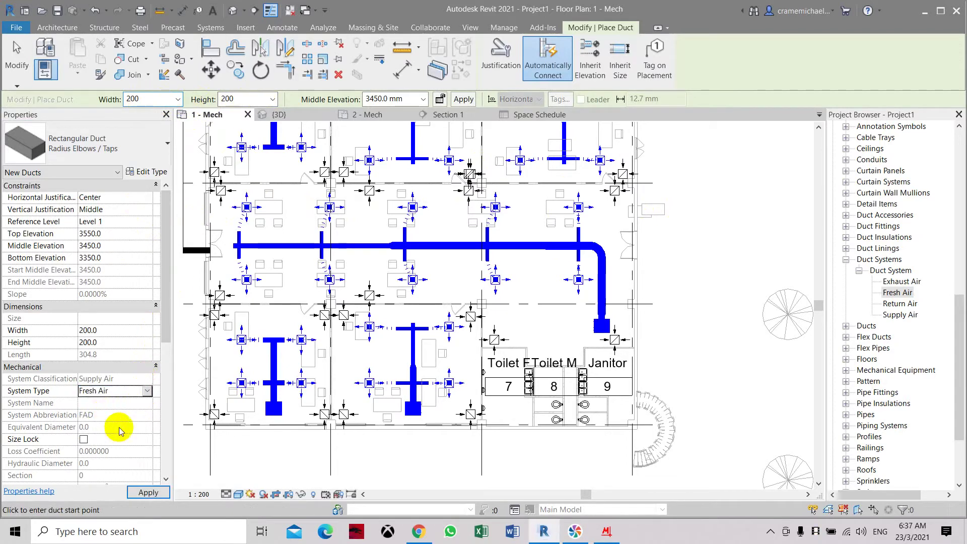
click(146, 491)
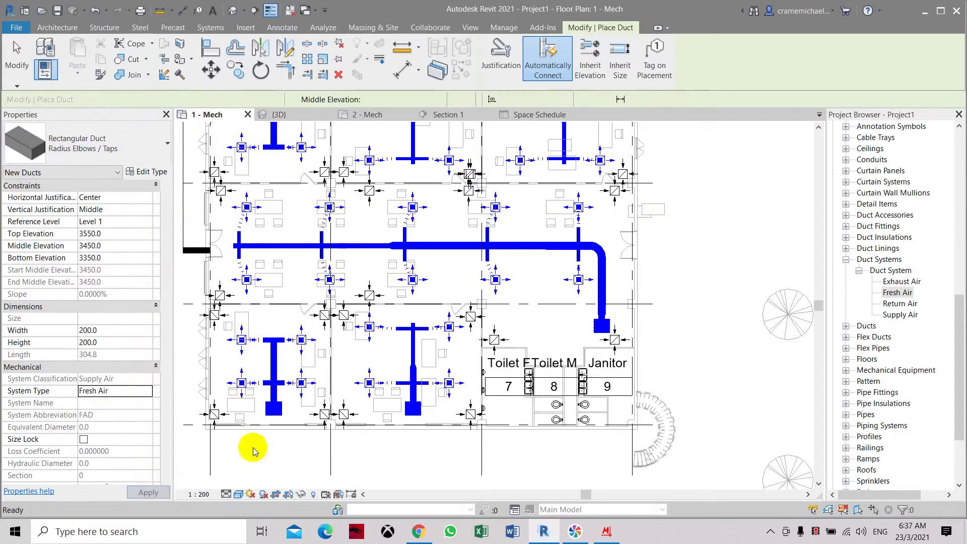
Step: Draw a 200 x 200 fresh air duct about 7800 mm long northward from beside the large room's supply unit, along the east wall
scroll(628, 318, up, 2)
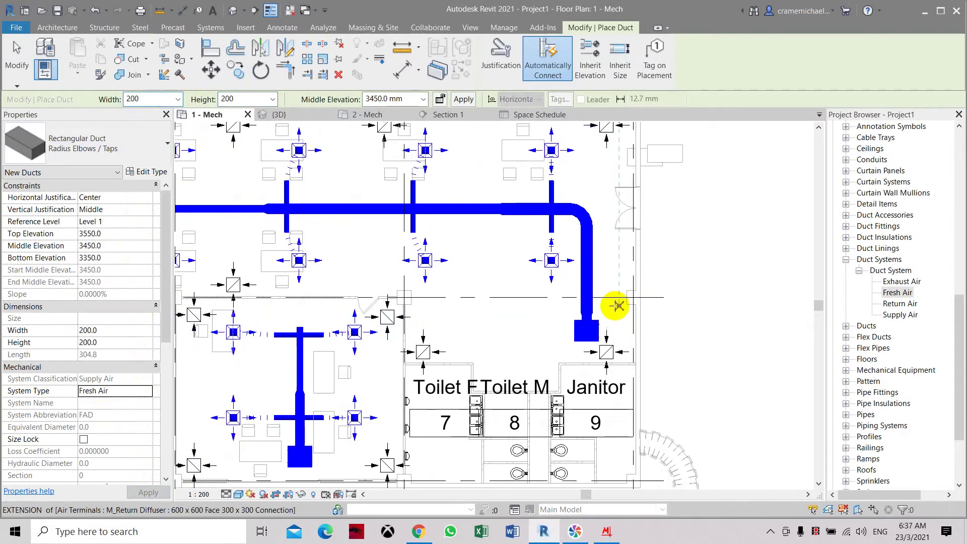
click(618, 305)
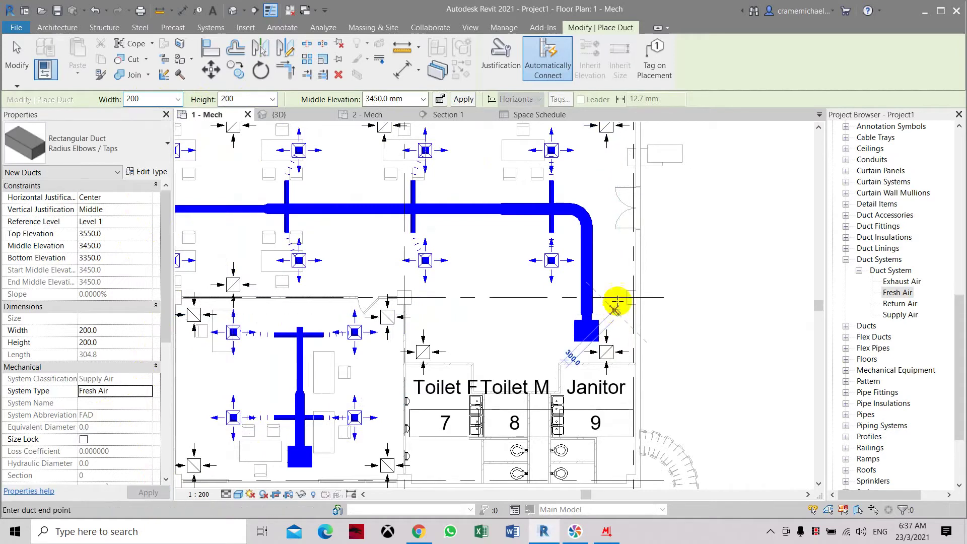
middle_drag(639, 241, 644, 267)
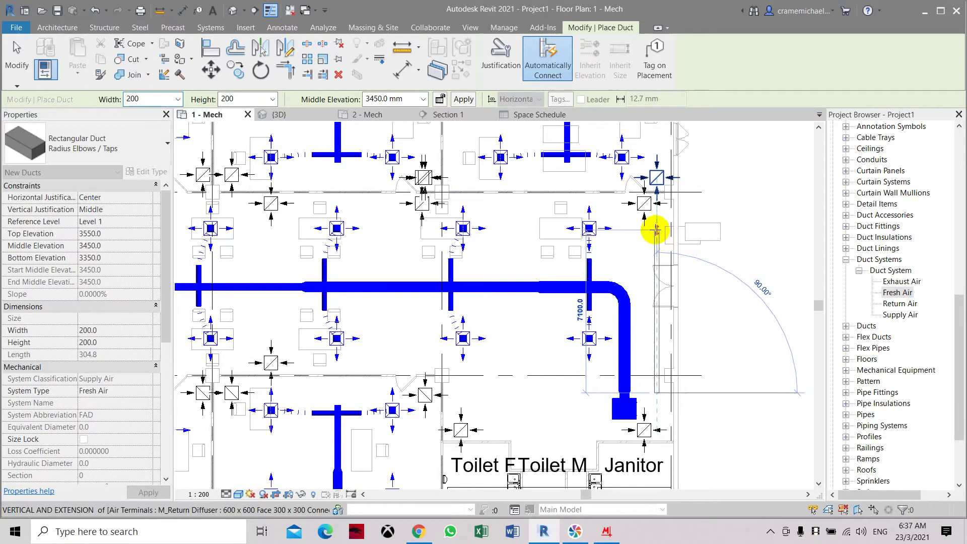
scroll(652, 216, up, 2)
scroll(656, 221, up, 1)
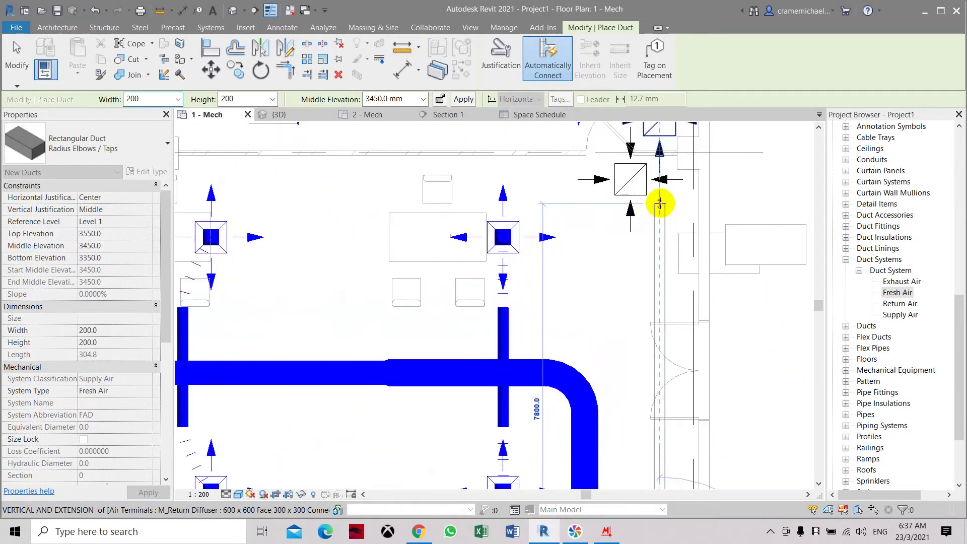
click(659, 206)
scroll(659, 203, down, 2)
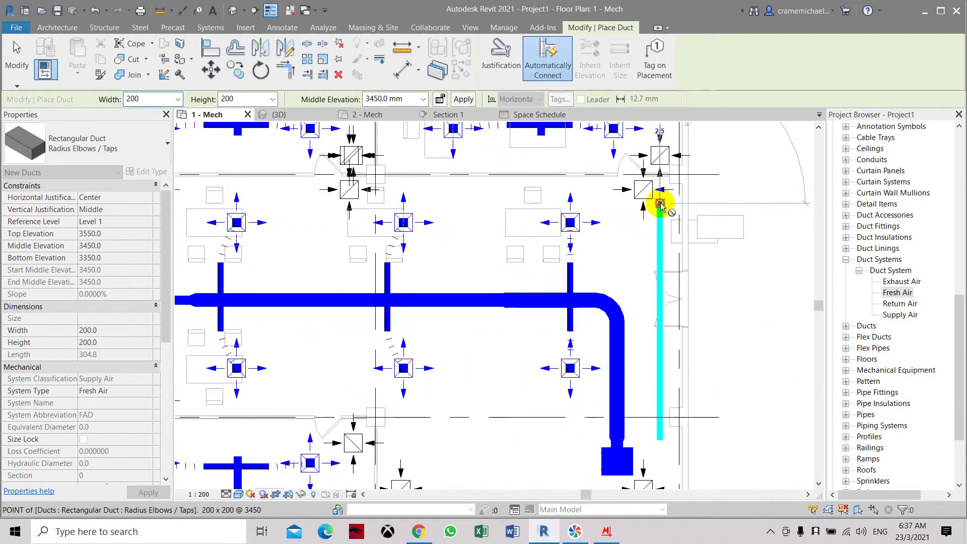
Step: Continue the 200 x 200 fresh air duct about 11400 mm westward along the large room's north wall
middle_drag(426, 208, 712, 189)
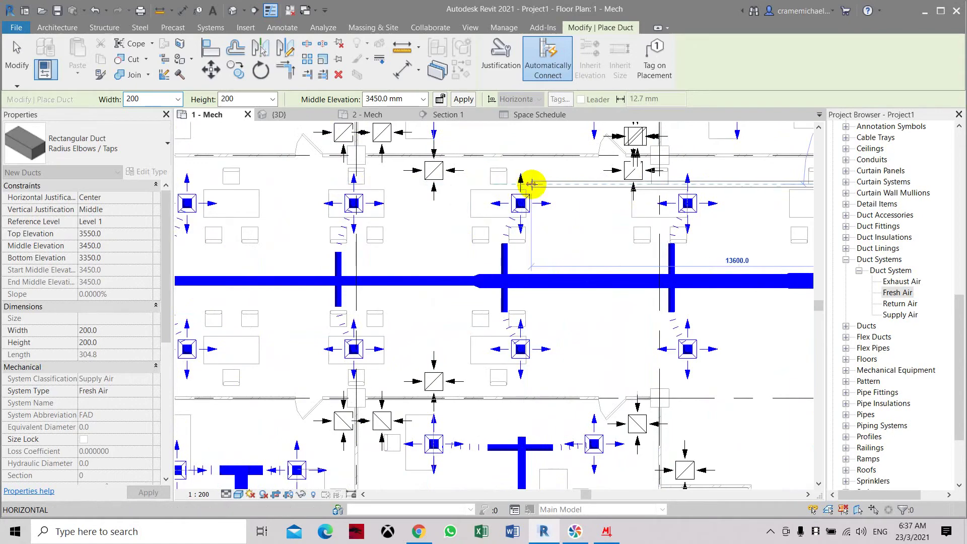
middle_drag(524, 183, 346, 248)
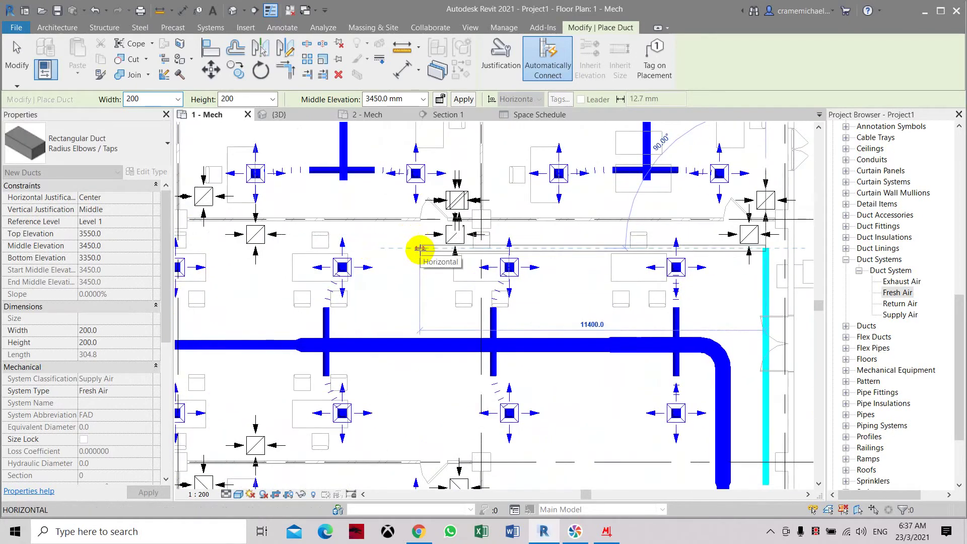
click(420, 248)
scroll(598, 179, down, 2)
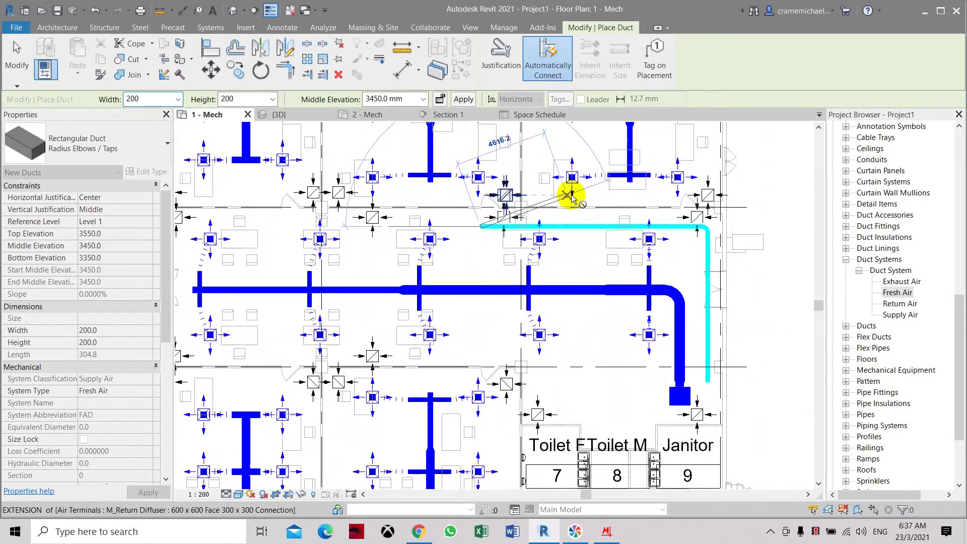
Step: Reduce the duct to 150 x 150, continue it about 10600 mm west, and turn it about 1300 mm north through the wall
scroll(570, 196, down, 2)
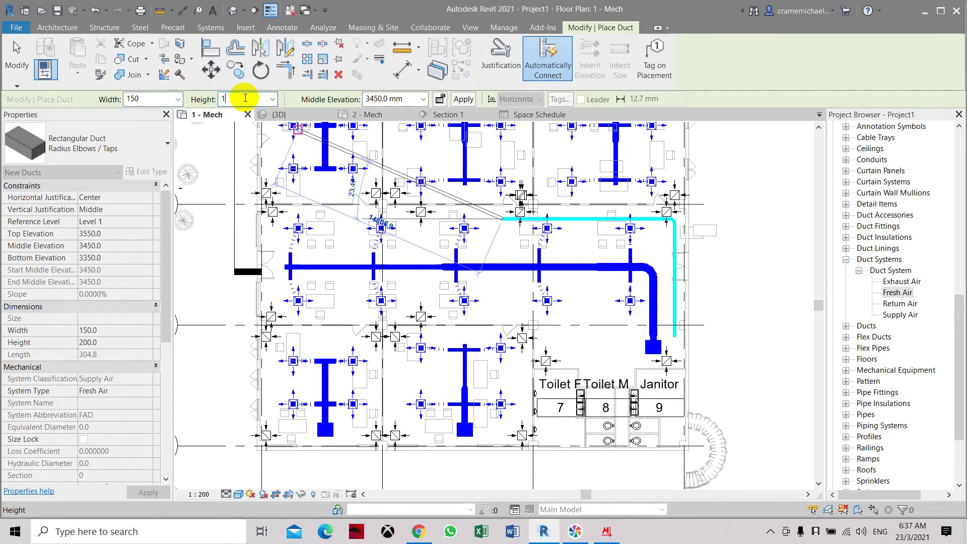
click(458, 99)
scroll(334, 241, up, 2)
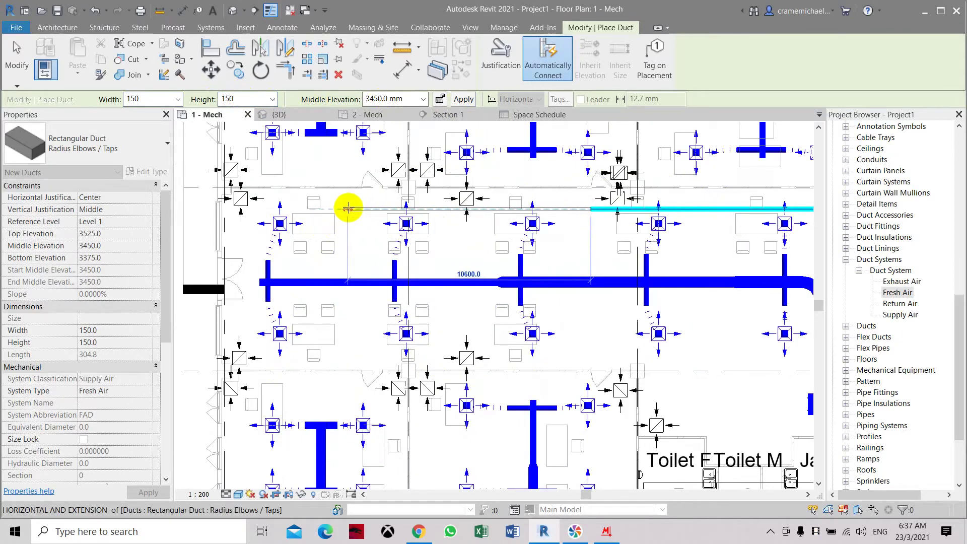
scroll(346, 187, up, 3)
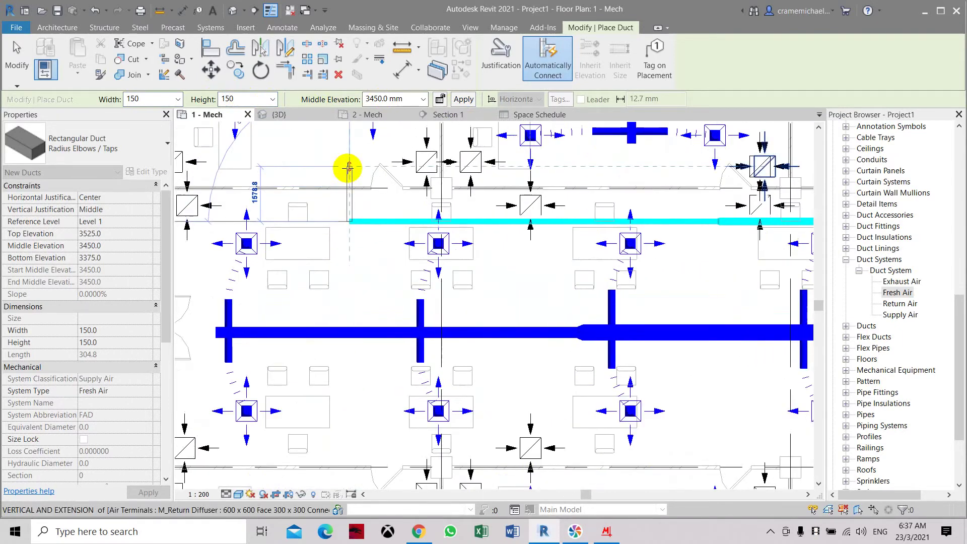
scroll(349, 168, up, 1)
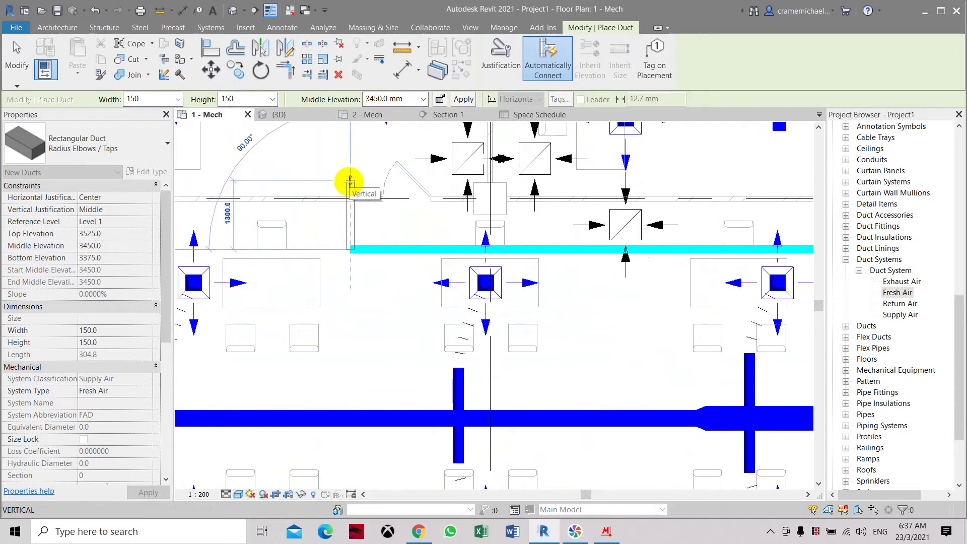
click(349, 182)
key(Escape)
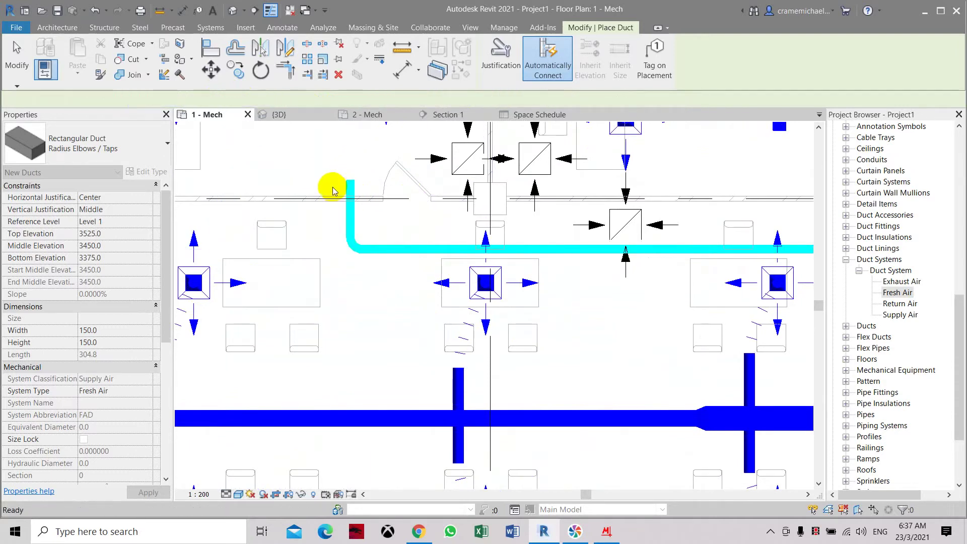
Step: Draw a 150 x 150 branch about 7300 mm south from the main duct's western part, crossing the room's south wall
scroll(332, 191, down, 2)
middle_drag(426, 259, 380, 216)
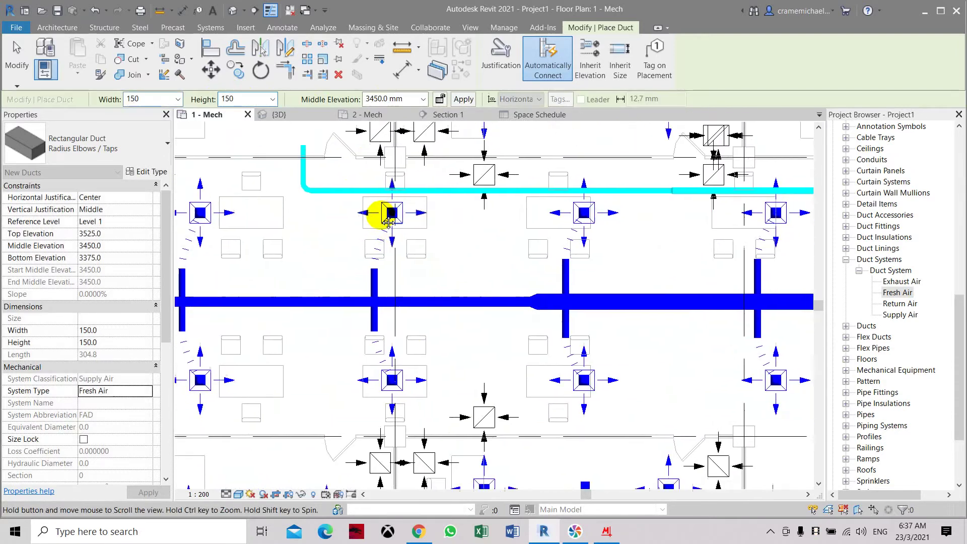
click(341, 192)
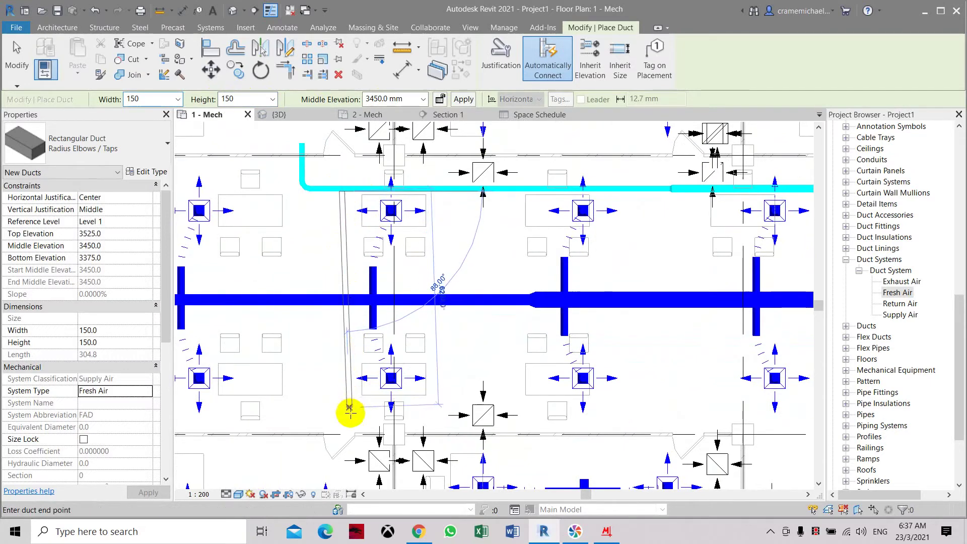
scroll(341, 438, up, 1)
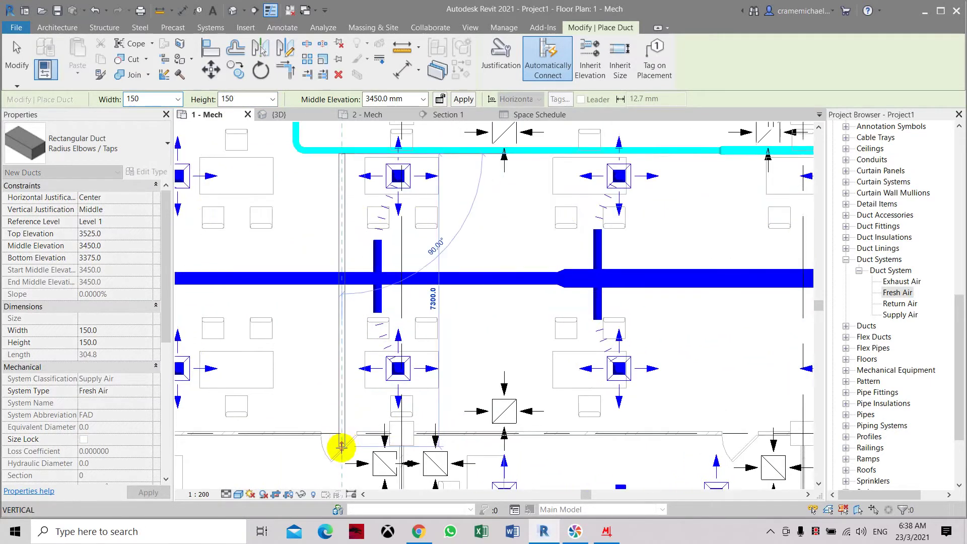
click(398, 394)
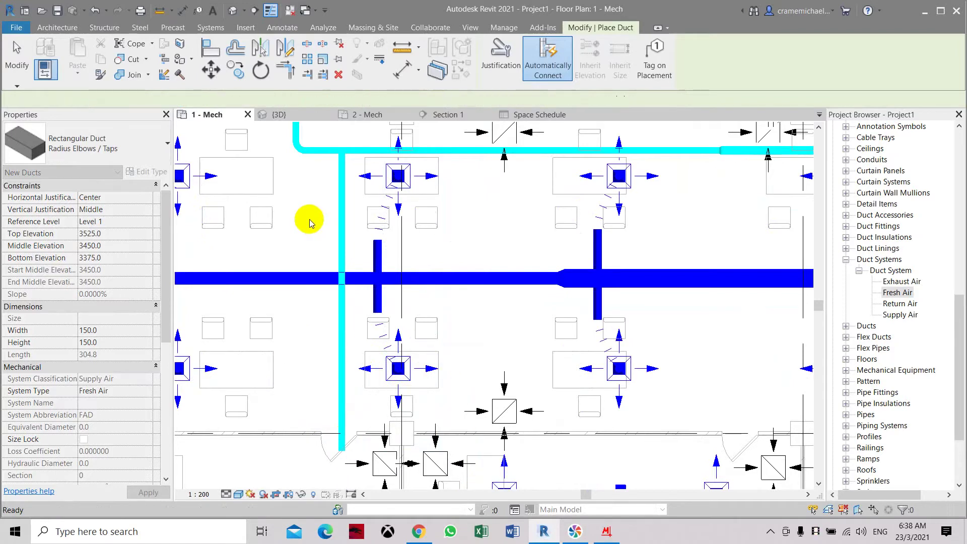
Step: Draw a second southward 150 x 150 branch just west of the main duct's size reduction, ending level with the first branch
scroll(309, 222, down, 1)
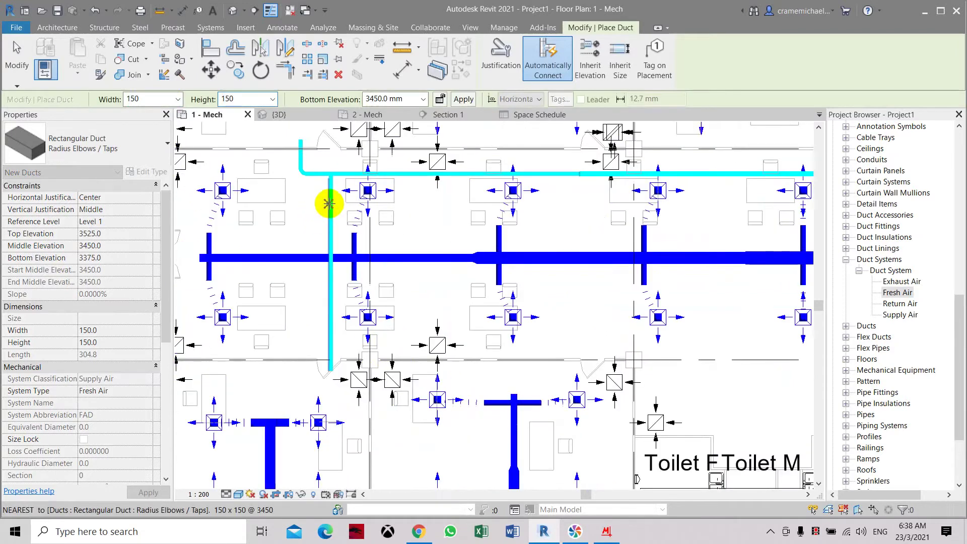
click(558, 176)
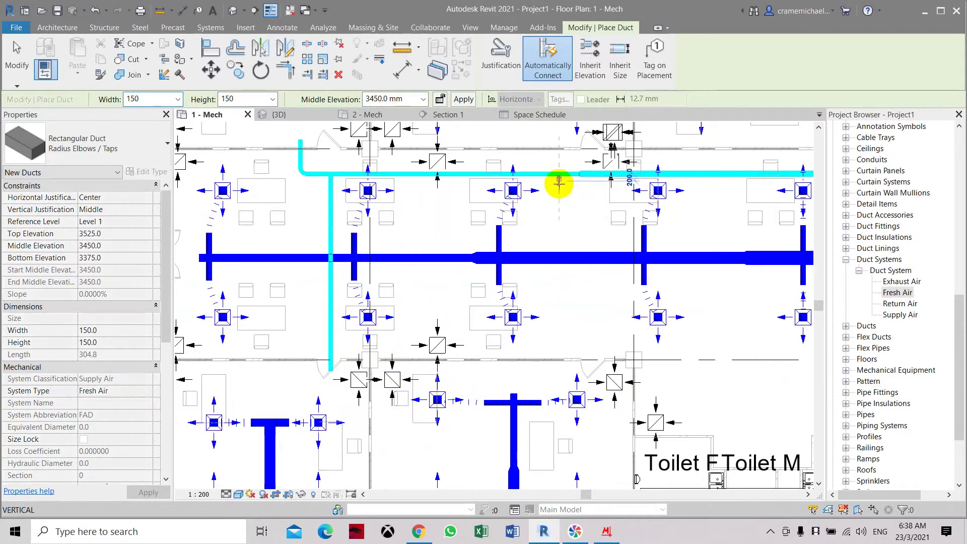
click(555, 367)
key(Escape)
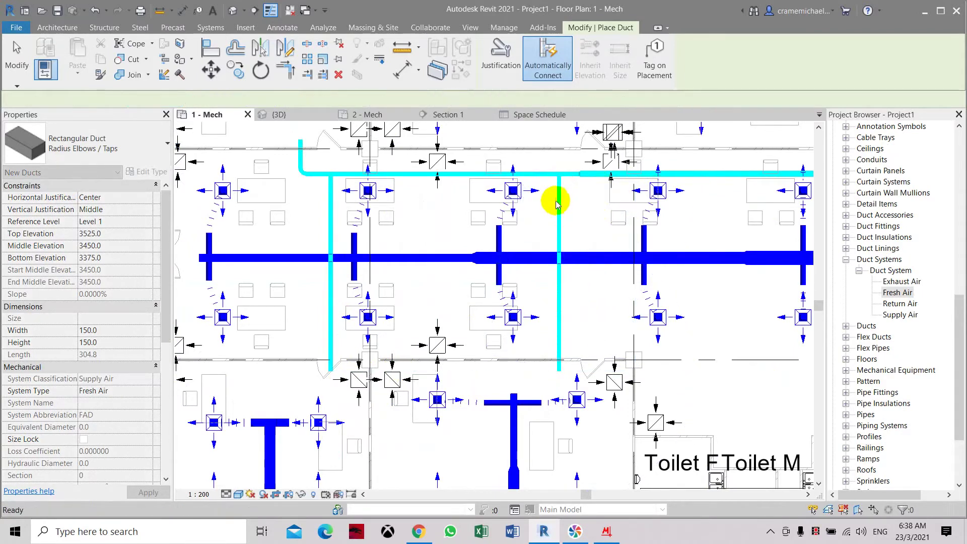
Step: Draw a 150 x 150 branch about 1300 mm north from the main duct just east of its size reduction, through the wall
scroll(466, 245, up, 5)
click(467, 245)
scroll(464, 181, up, 3)
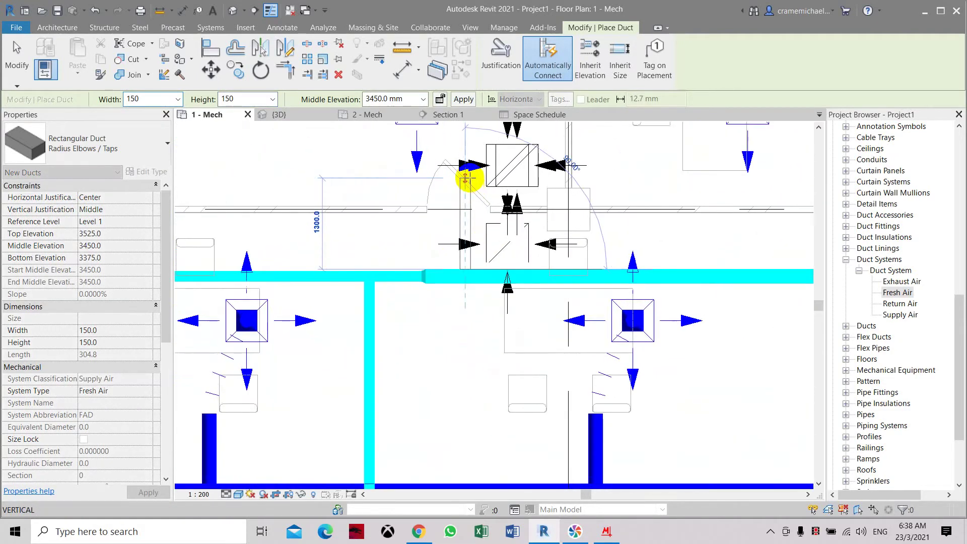
click(469, 180)
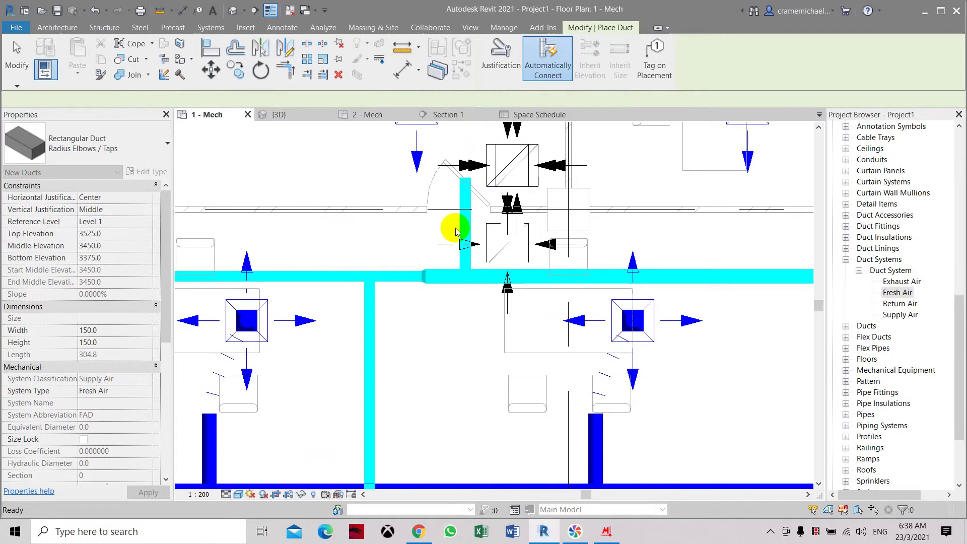
Step: Draw another northward 150 x 150 branch about 1300 mm long from the main duct near its east elbow
scroll(456, 232, down, 5)
scroll(589, 245, up, 1)
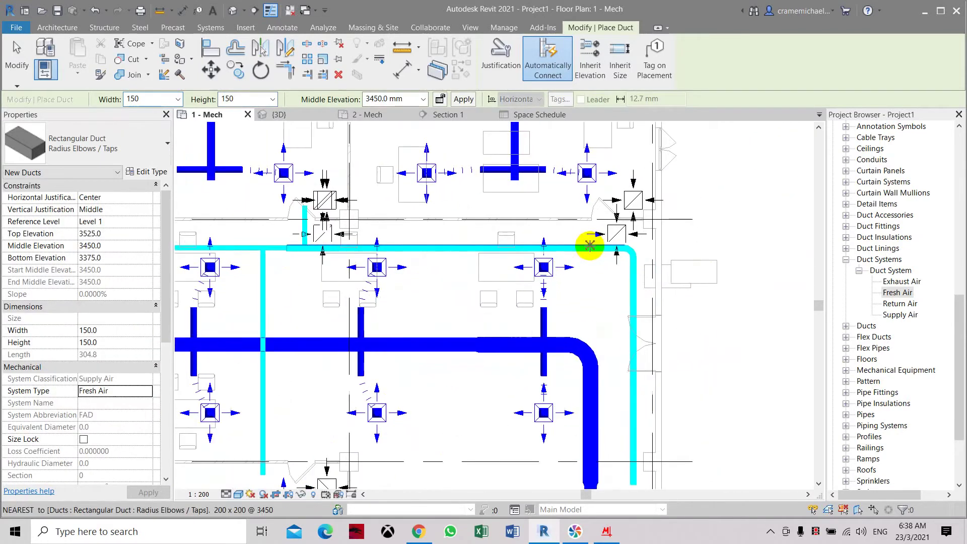
click(580, 244)
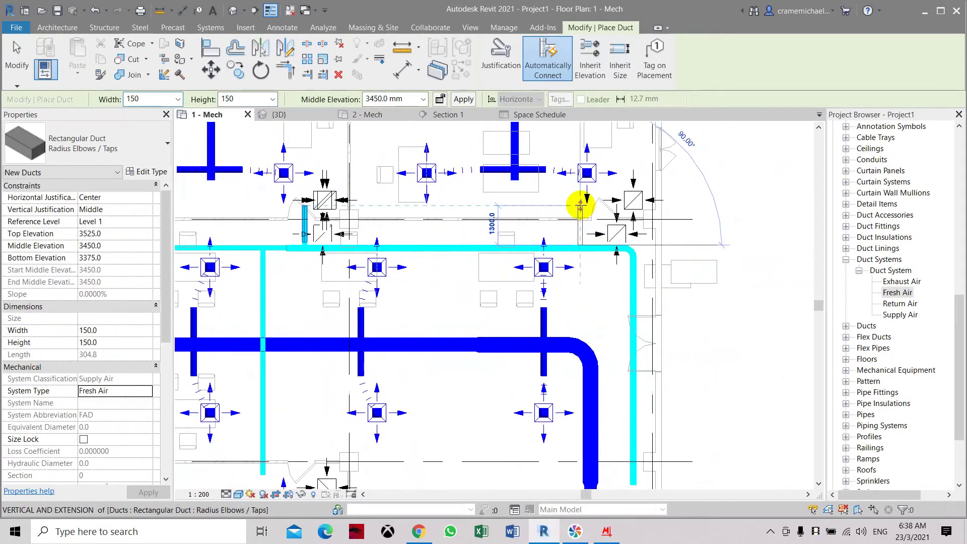
click(580, 205)
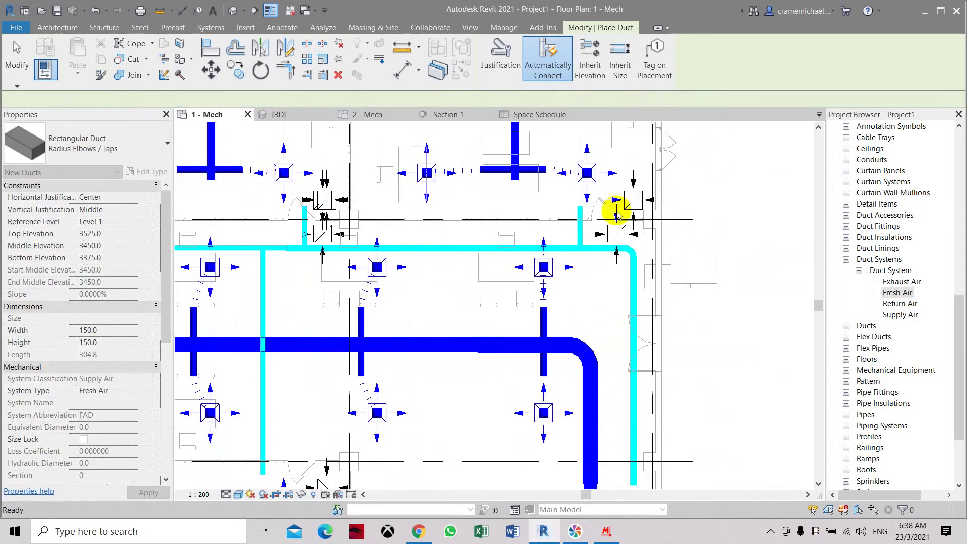
scroll(612, 312, down, 3)
scroll(619, 389, up, 3)
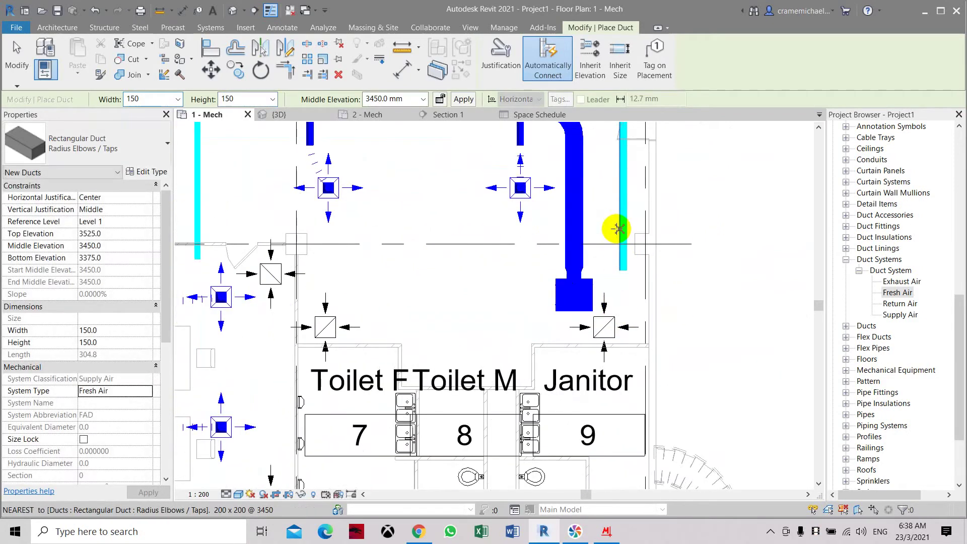
Step: Draw a short 150 x 150 branch west from the fresh air main duct's vertical run, near its south end
click(618, 229)
click(605, 228)
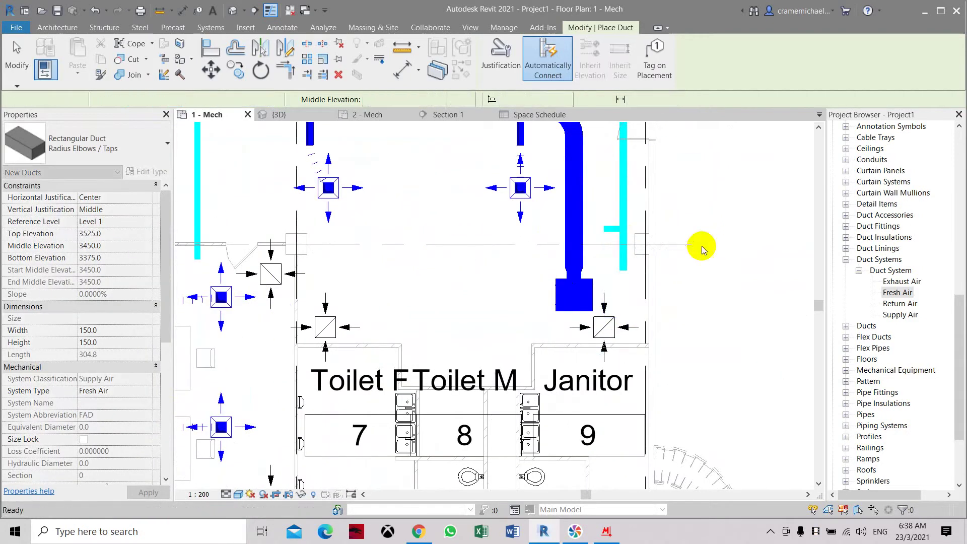
scroll(611, 240, down, 3)
key(Escape)
Step: Start placing a duct accessory and check which damper families and types are available in the project
scroll(356, 241, up, 2)
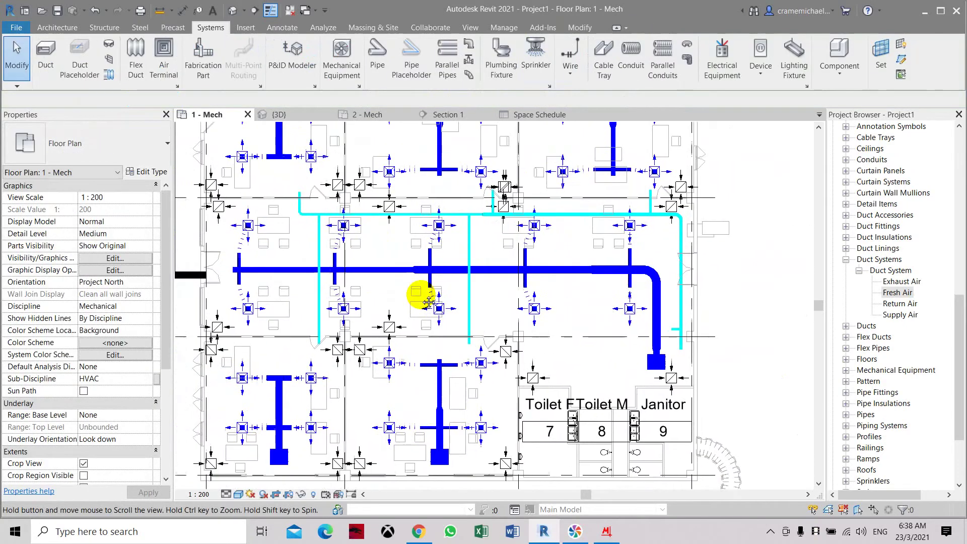
scroll(296, 201, up, 1)
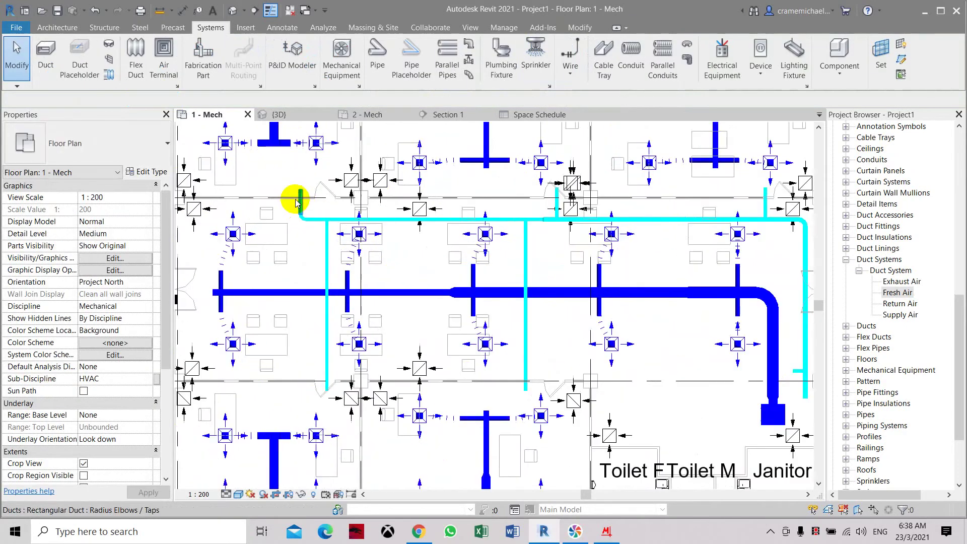
click(109, 57)
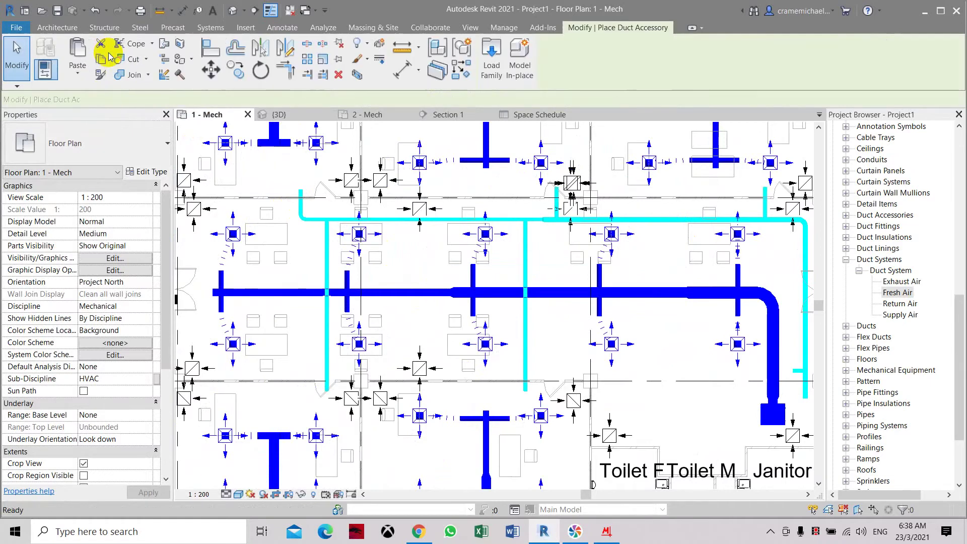
click(124, 135)
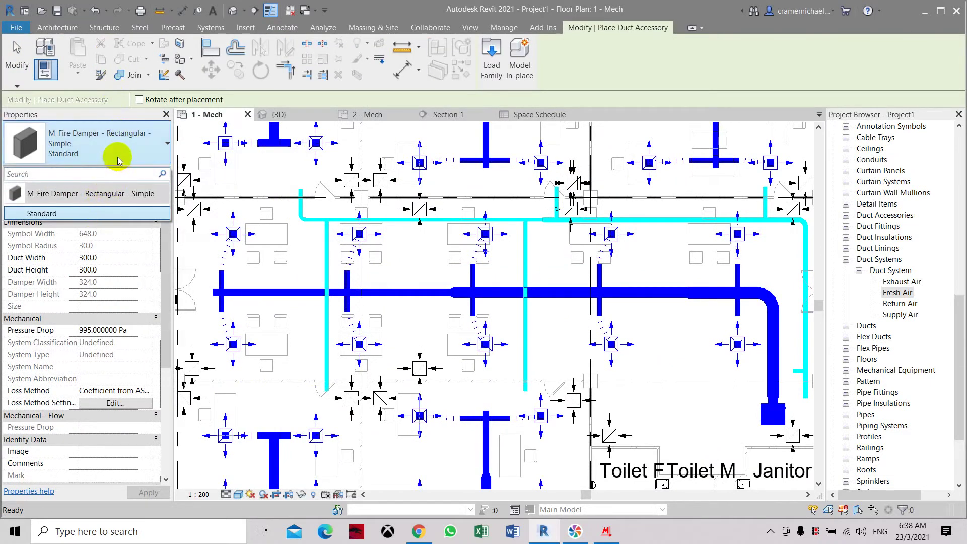
click(146, 152)
click(166, 144)
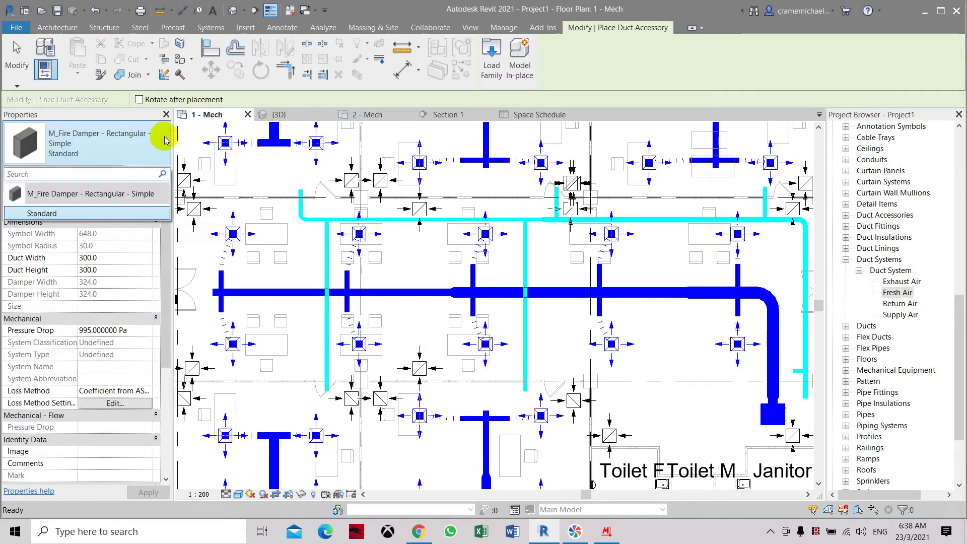
click(165, 140)
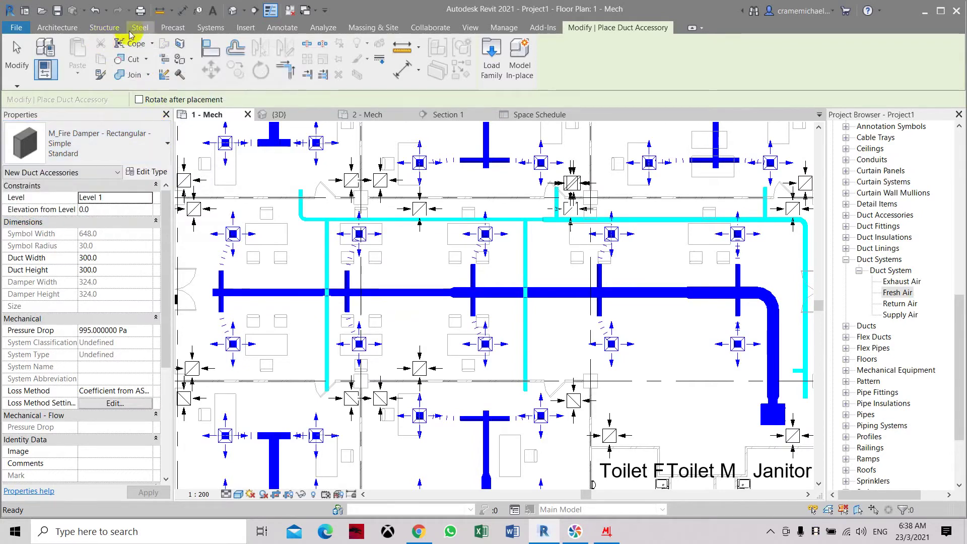
click(206, 28)
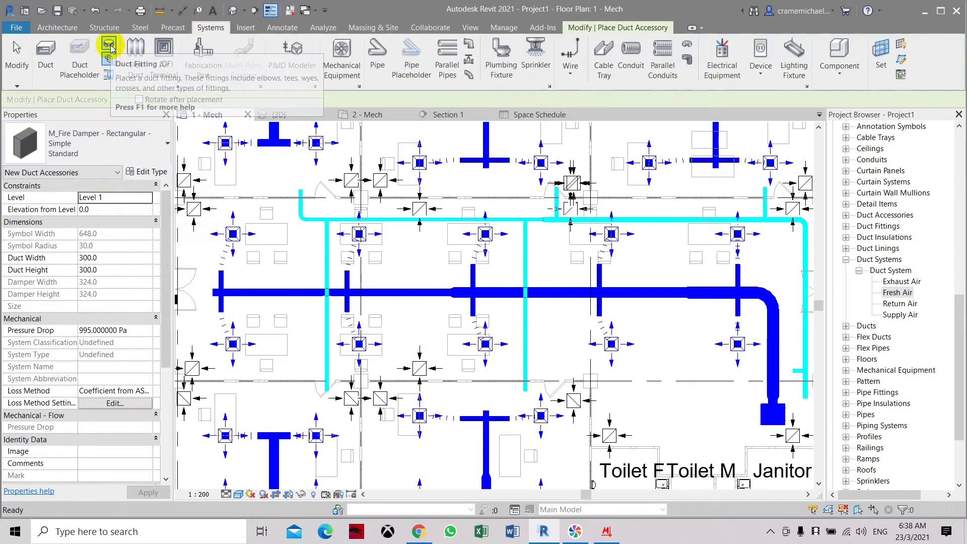
click(247, 30)
click(509, 71)
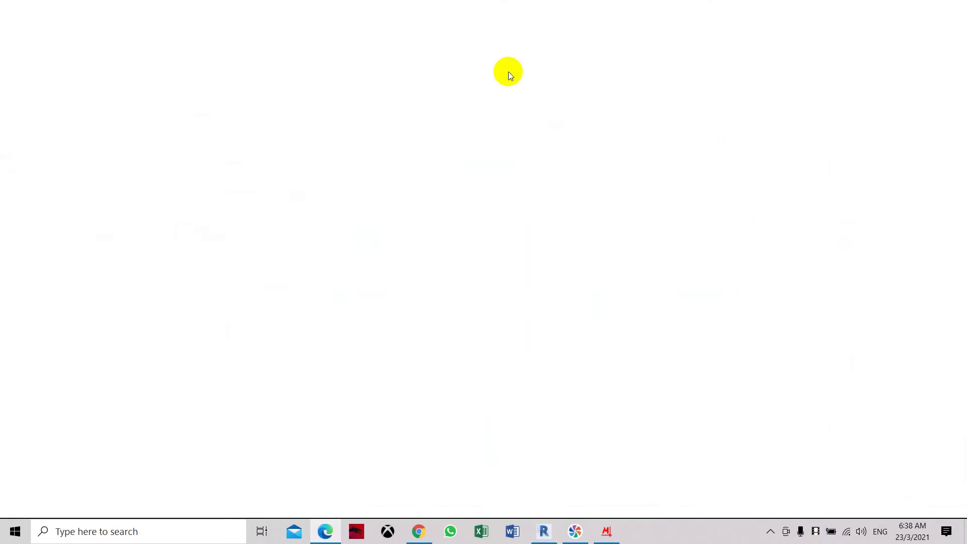
click(952, 7)
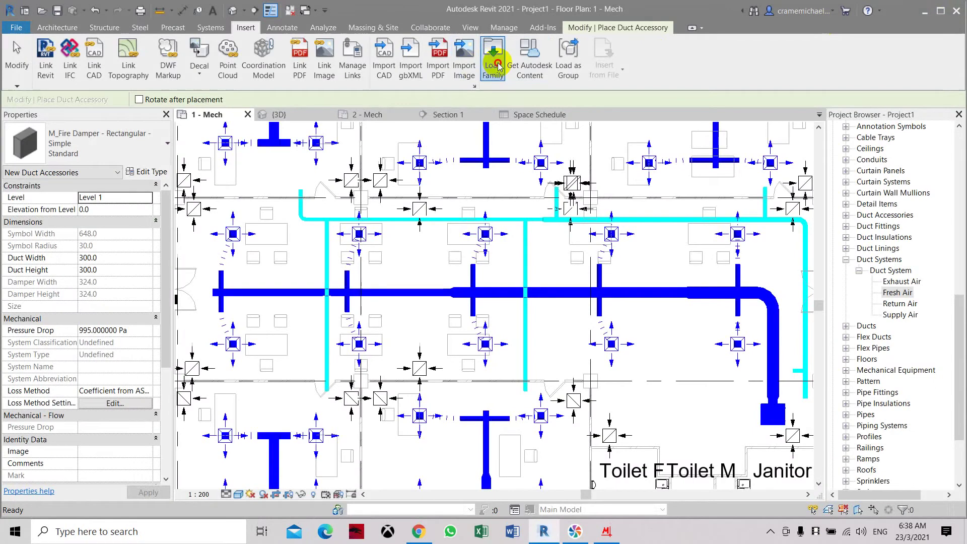
Step: Open the family library for loading and look through the Mechanical MEP air-side, connector and general component folders for a damper
click(493, 59)
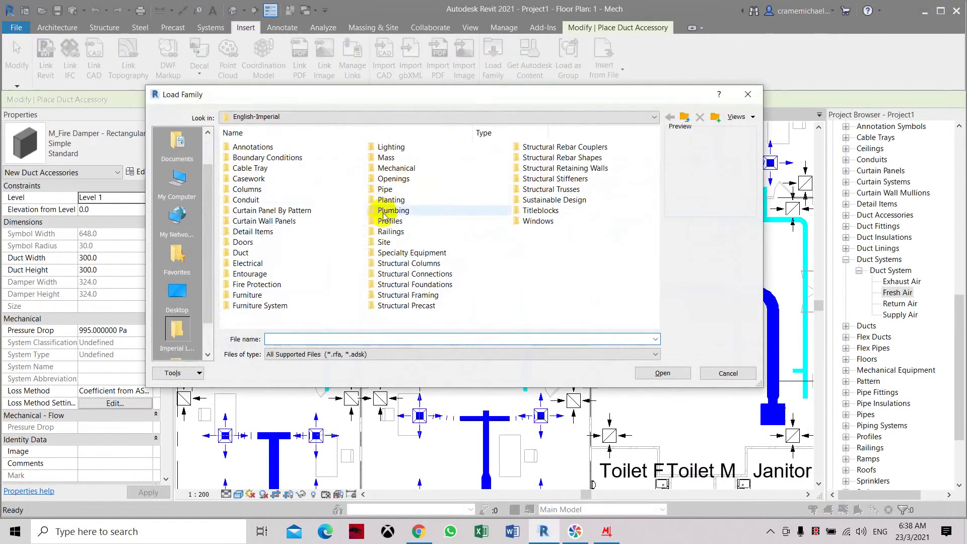
double_click(397, 169)
double_click(227, 146)
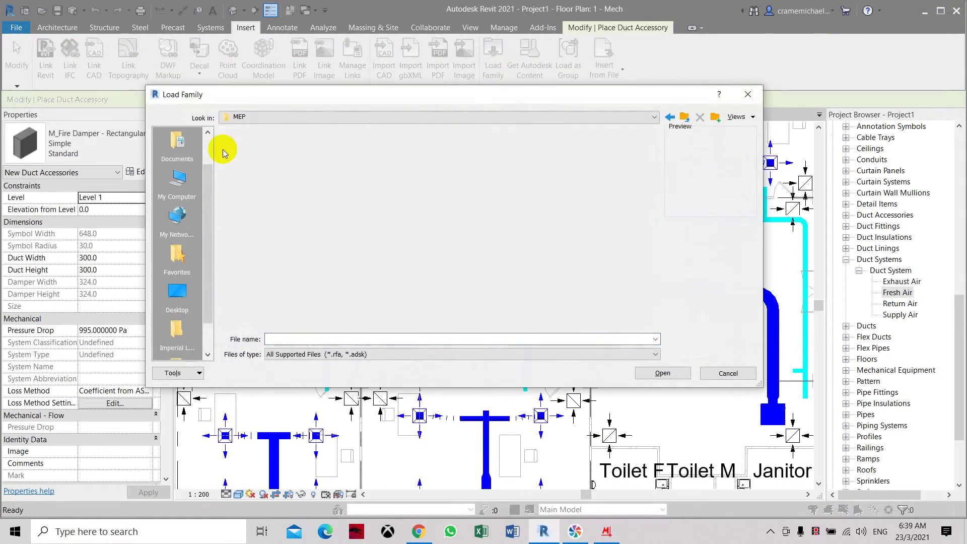
double_click(263, 150)
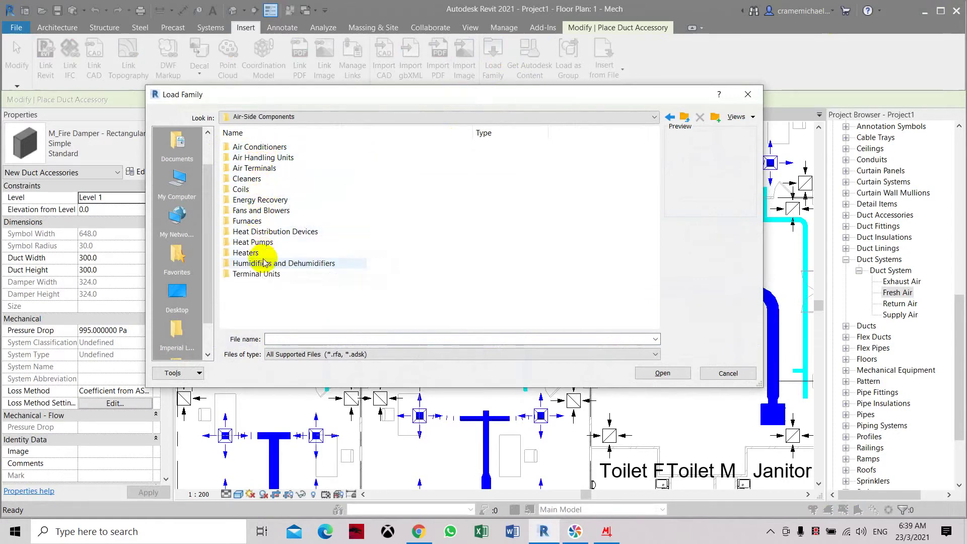
click(689, 123)
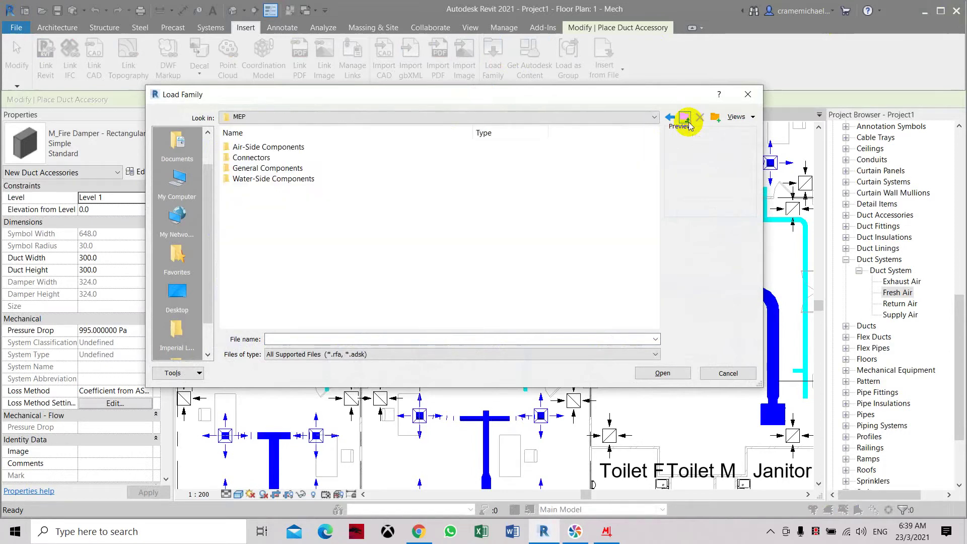
double_click(252, 158)
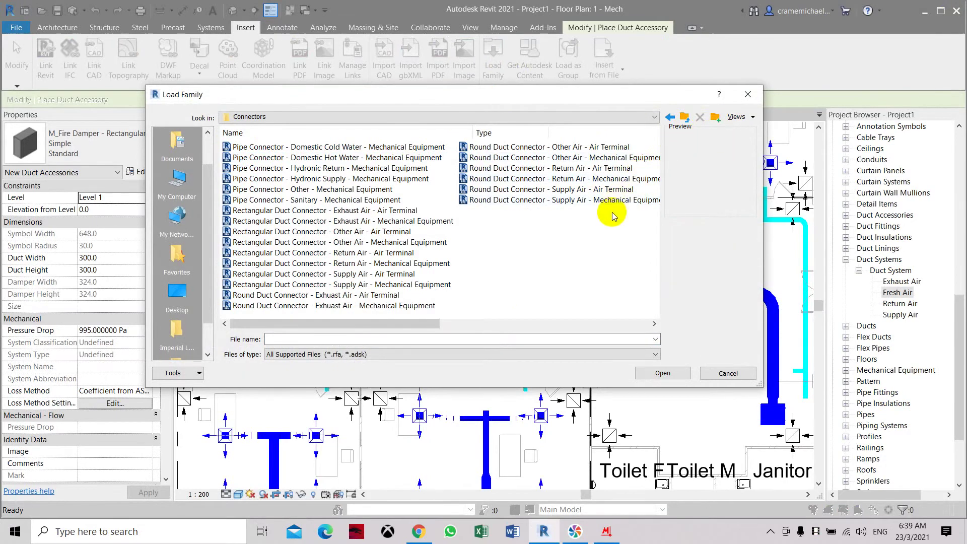
click(689, 117)
double_click(311, 166)
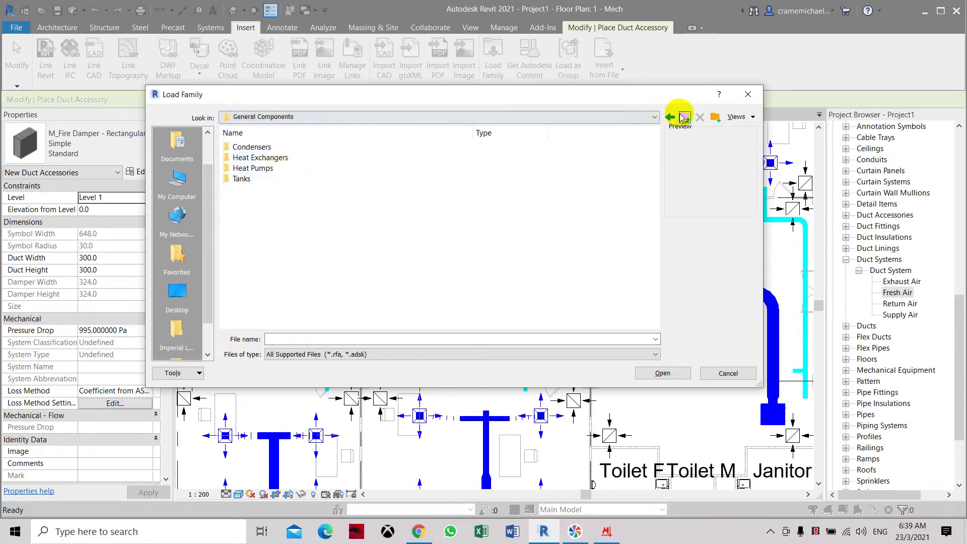
double_click(237, 147)
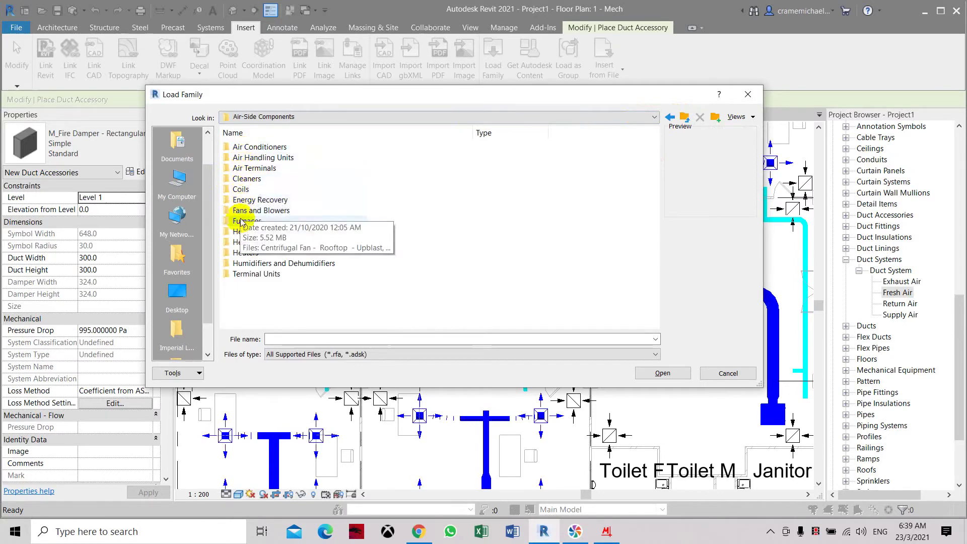
click(685, 119)
click(686, 119)
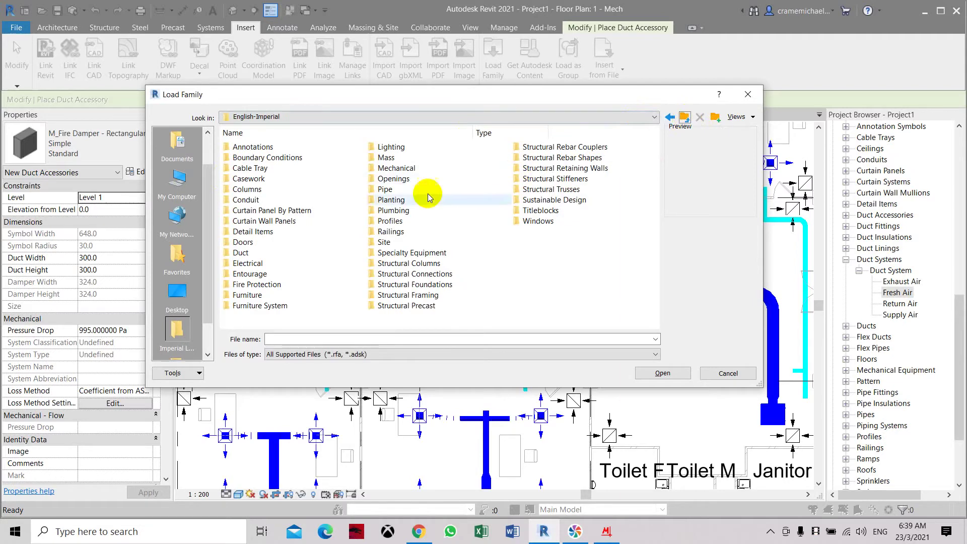
Step: Load the Control Damper - Manual - Rectangular family from the Dampers folder under the library's Duct Accessories
double_click(241, 252)
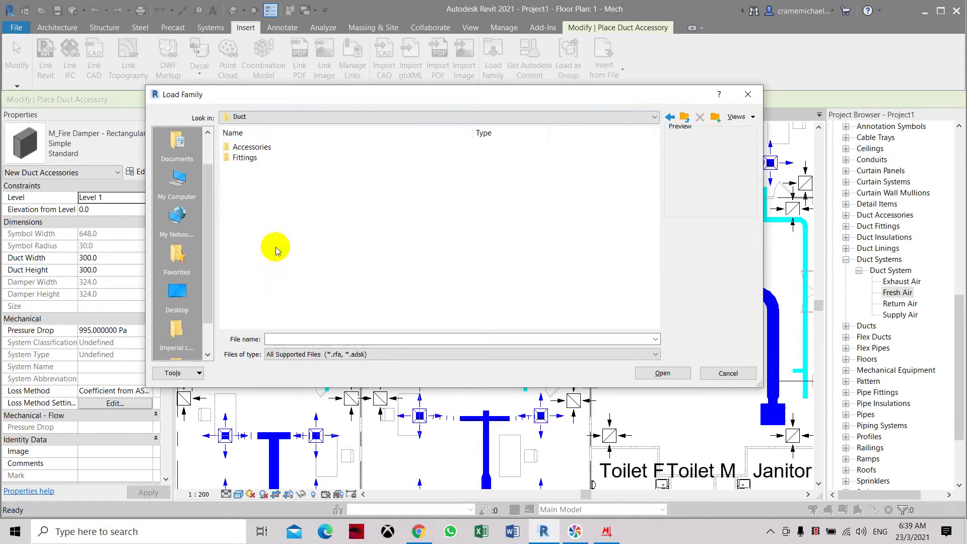
double_click(258, 146)
double_click(258, 147)
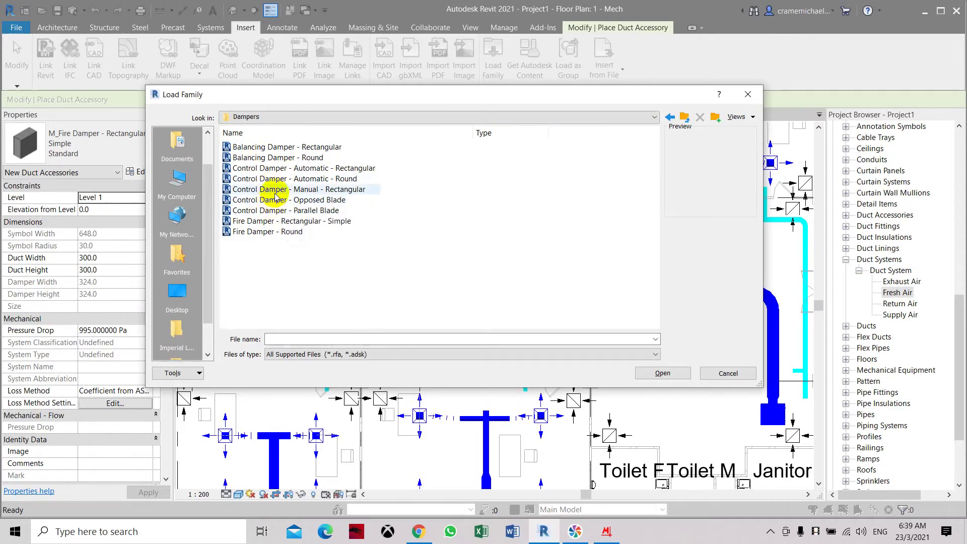
click(275, 191)
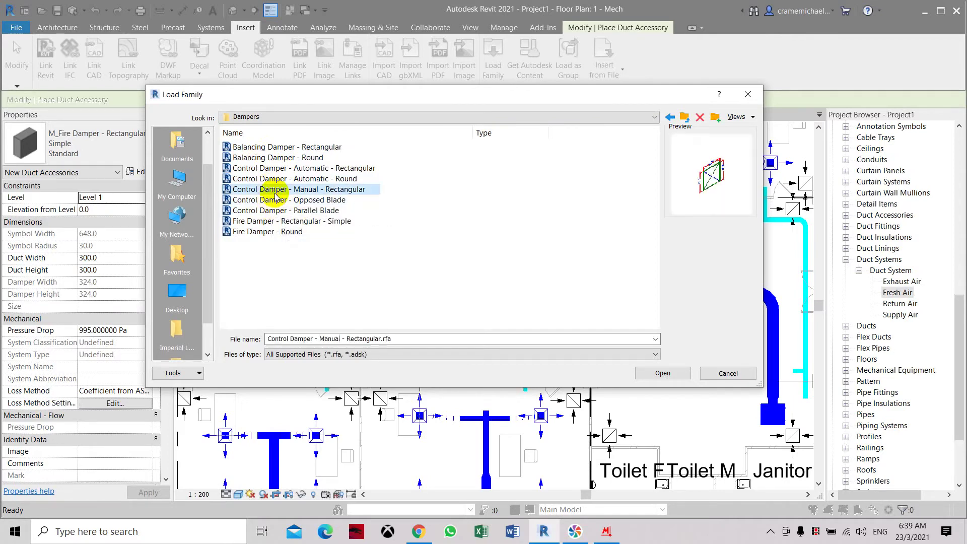
click(662, 374)
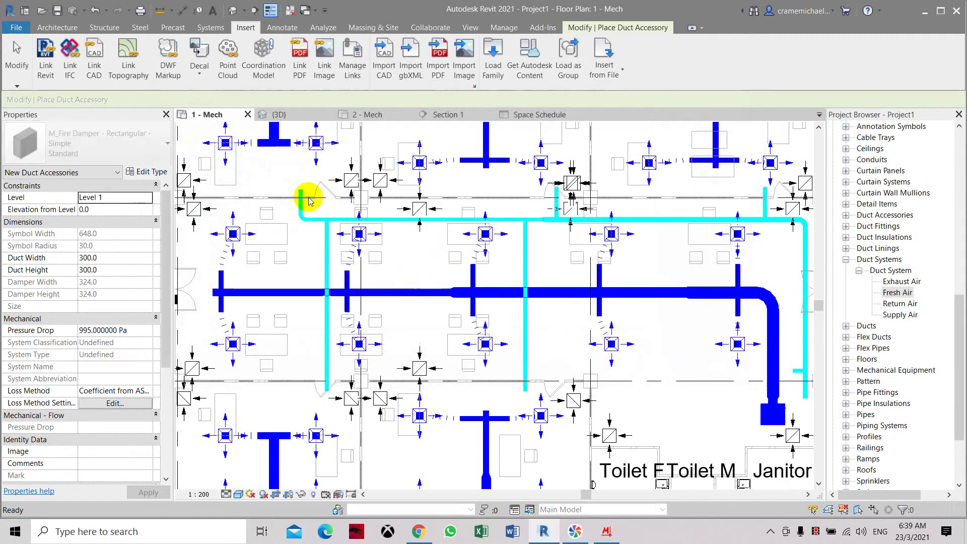
Step: Place manual control dampers on the main duct's northward west end and on the western southward branch, both near the room walls
scroll(301, 200, up, 4)
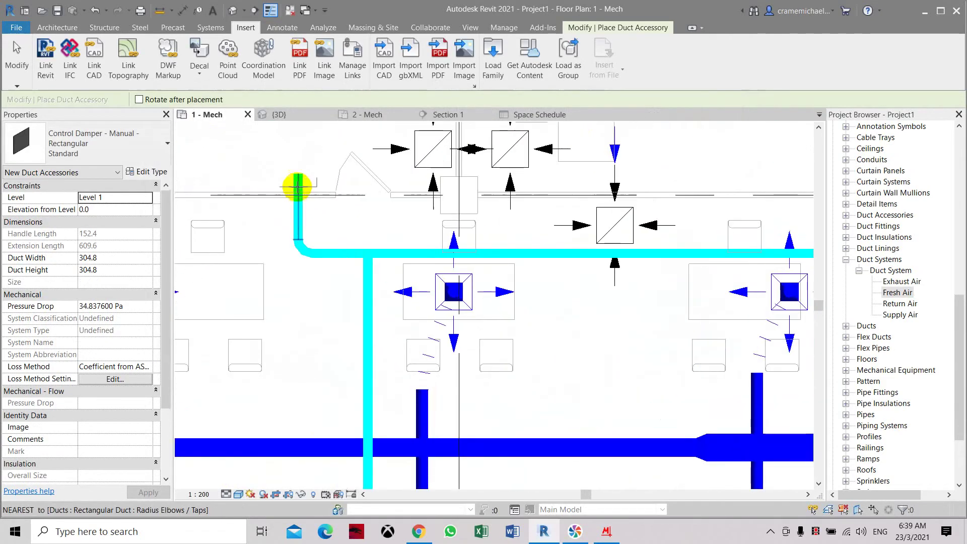
scroll(319, 180, down, 2)
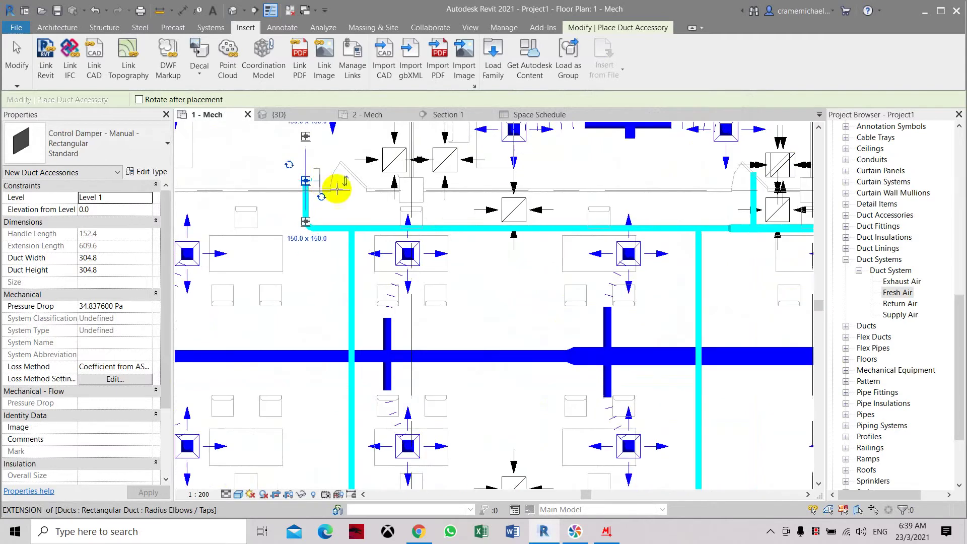
middle_drag(363, 324, 371, 155)
scroll(369, 355, up, 1)
scroll(368, 356, up, 2)
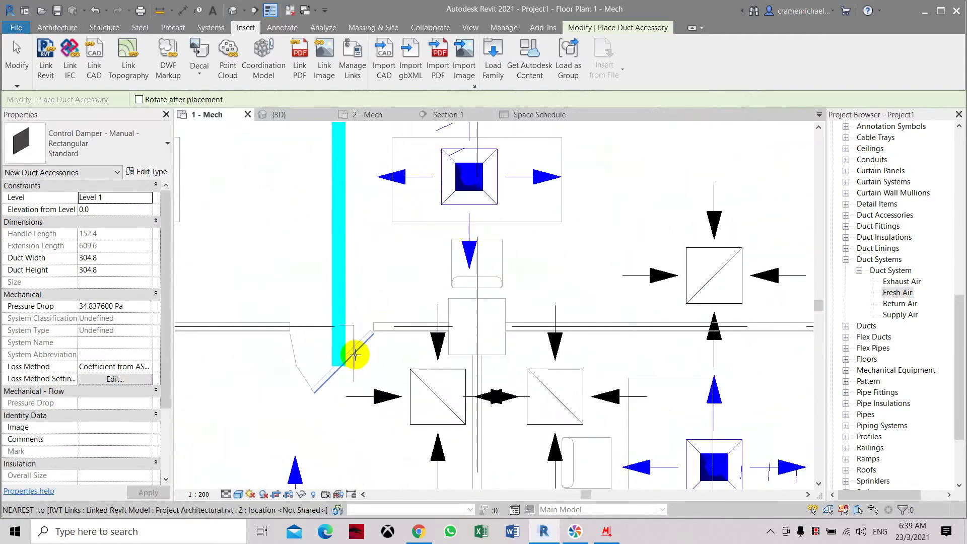
scroll(313, 328, down, 3)
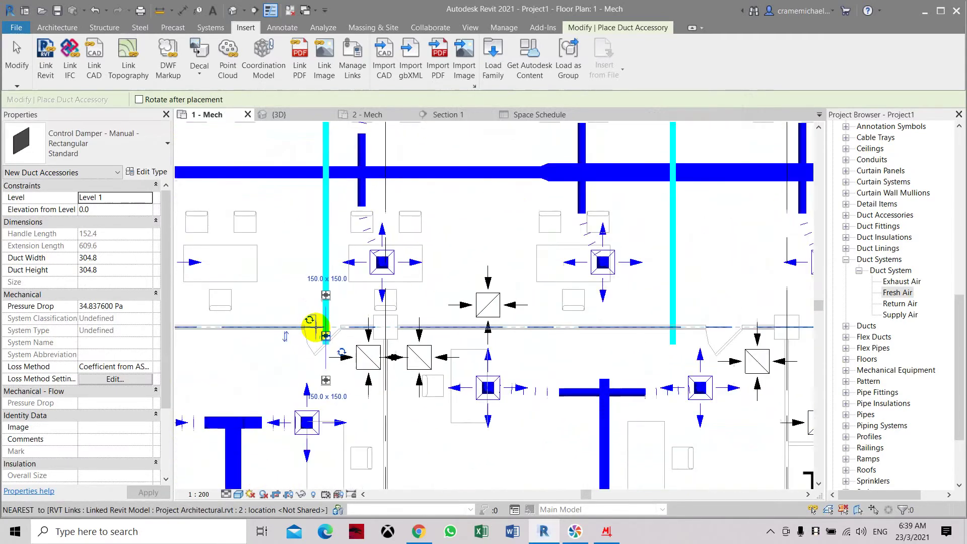
Step: Place manual control dampers near the ends of the second southward branch and the northward branch just east of the size reduction
middle_drag(567, 279, 492, 328)
scroll(479, 339, up, 3)
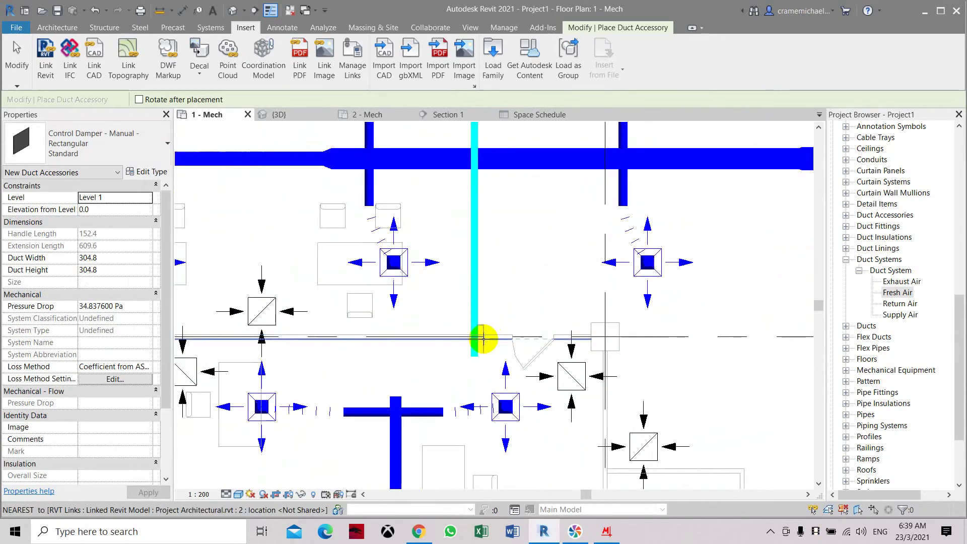
scroll(511, 263, down, 4)
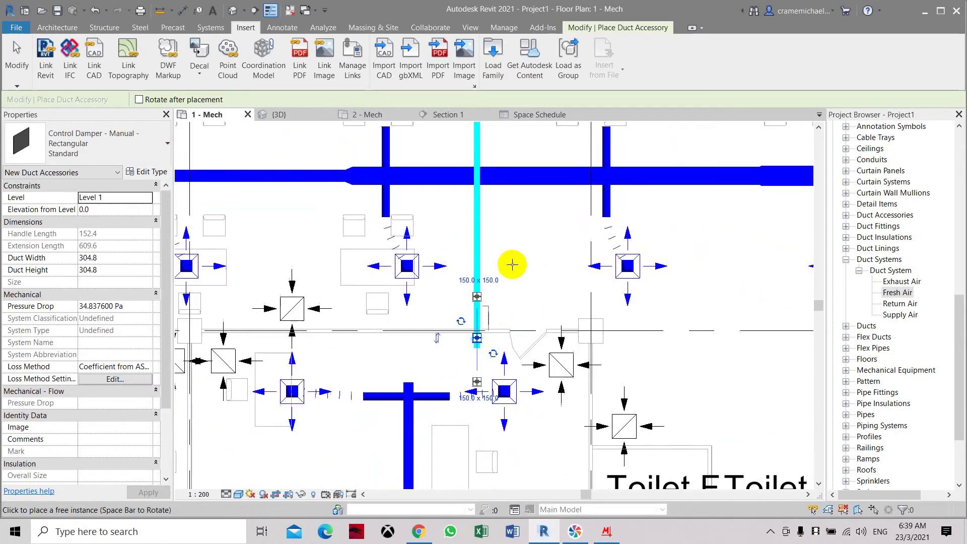
scroll(488, 268, up, 2)
scroll(519, 216, up, 4)
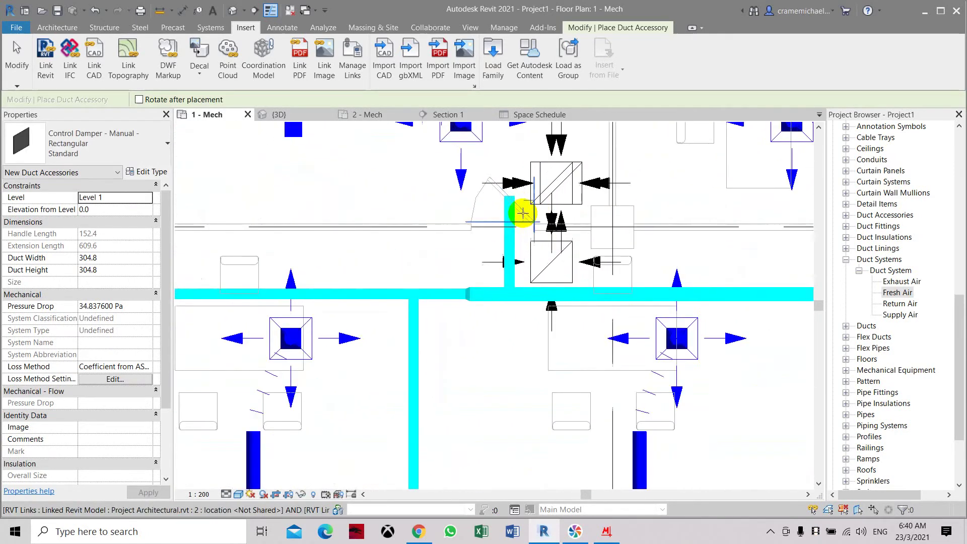
scroll(491, 216, down, 4)
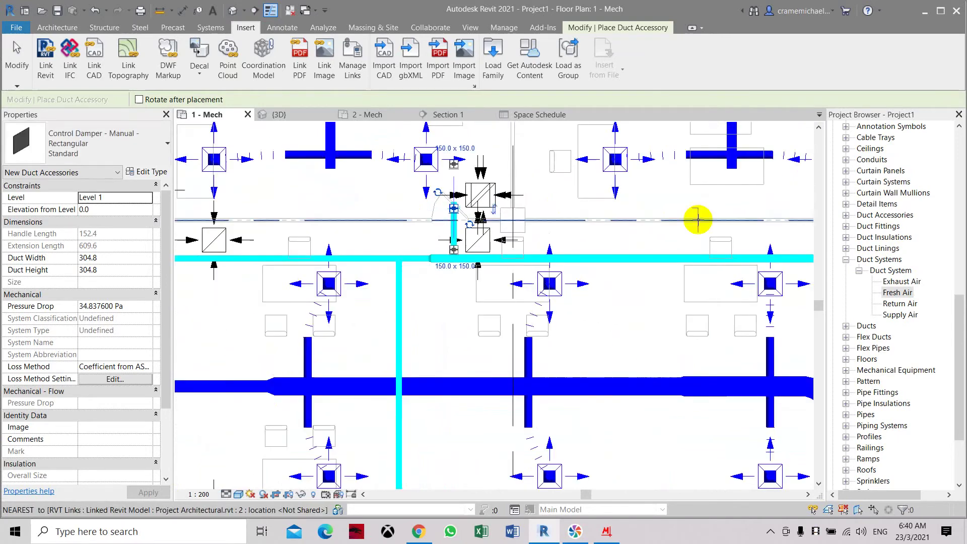
Step: Place a manual control damper on the northward branch near the main duct's east elbow and finish placing accessories
scroll(346, 218, up, 2)
scroll(473, 216, up, 2)
scroll(470, 212, up, 1)
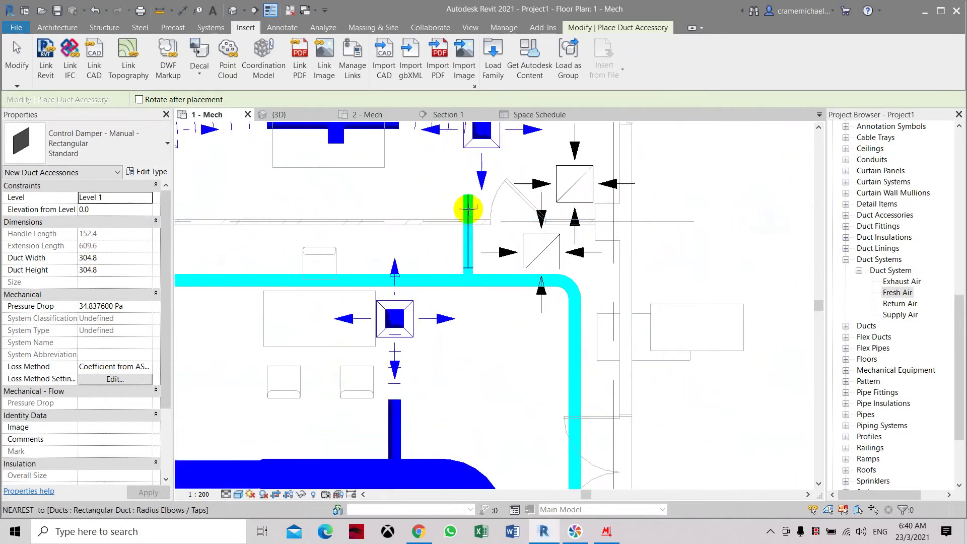
click(469, 209)
scroll(494, 198, down, 3)
key(Escape)
key(Escape)
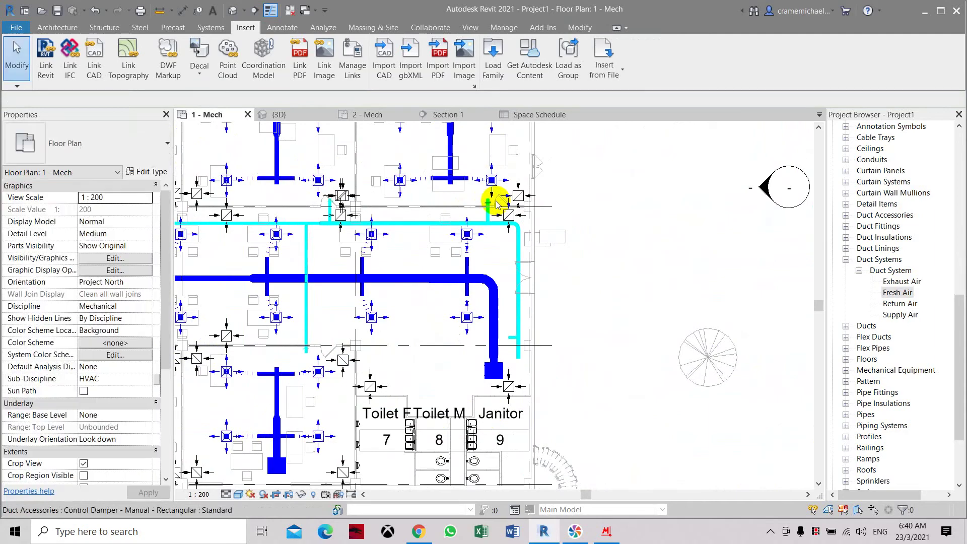
scroll(503, 211, down, 3)
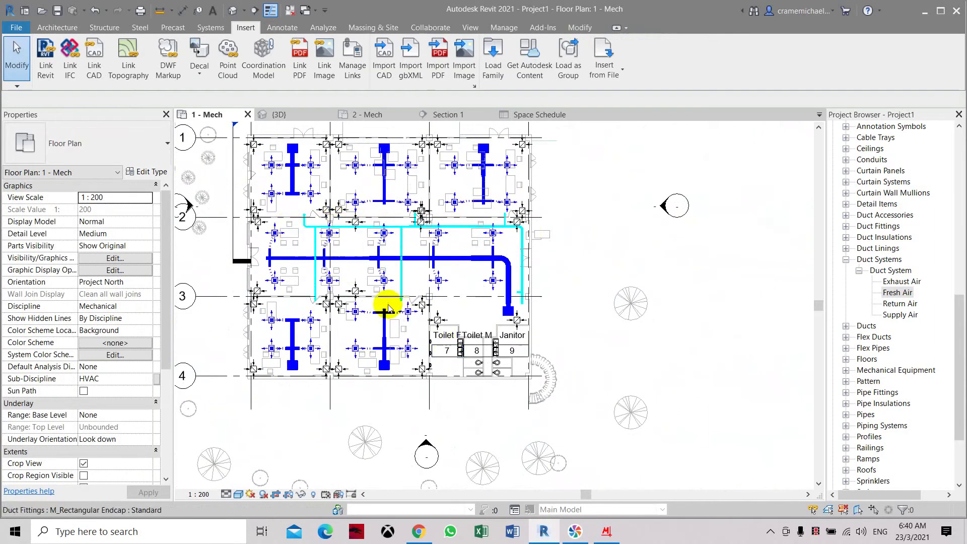
scroll(380, 274, up, 1)
scroll(564, 330, up, 1)
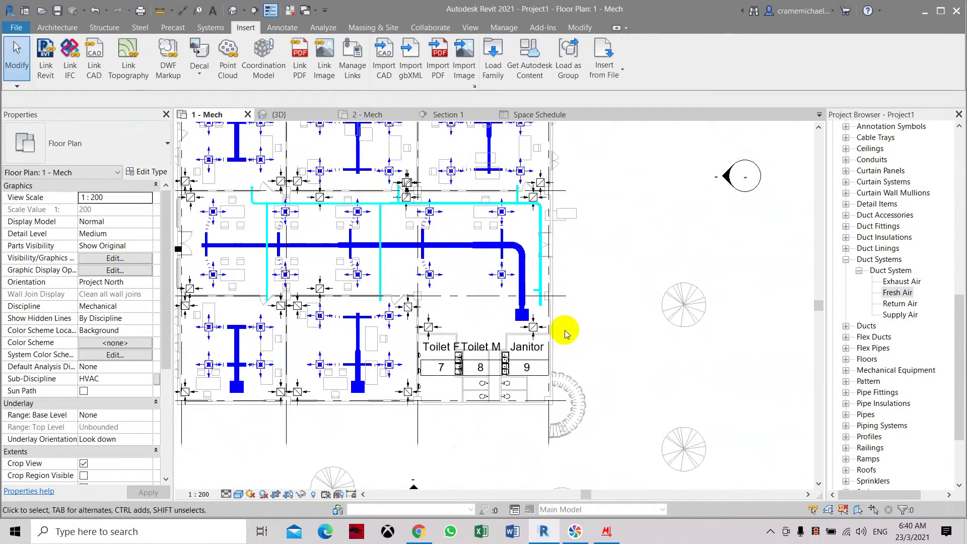
scroll(564, 330, up, 1)
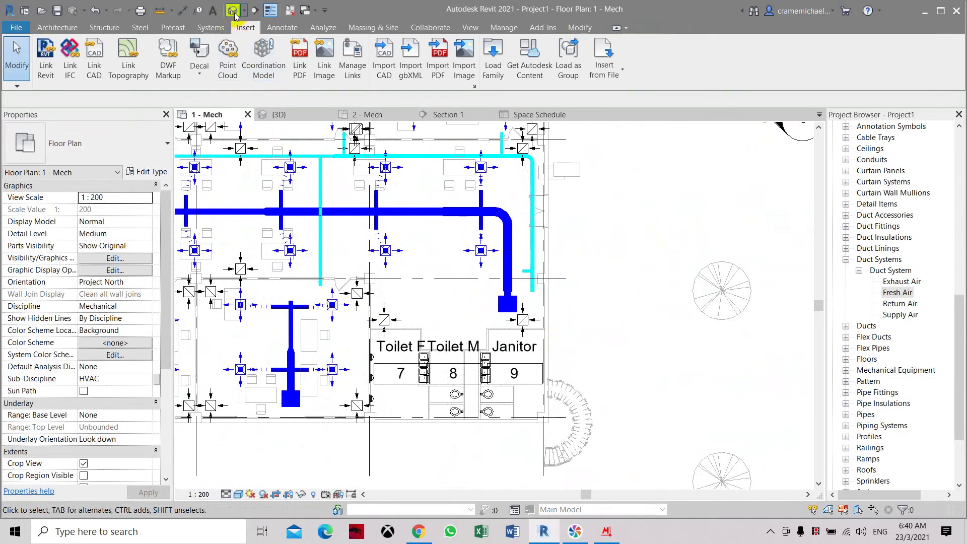
Step: Place a manual rectangular control damper on the short westward branch near the south end of the main duct's east run
click(140, 29)
click(210, 28)
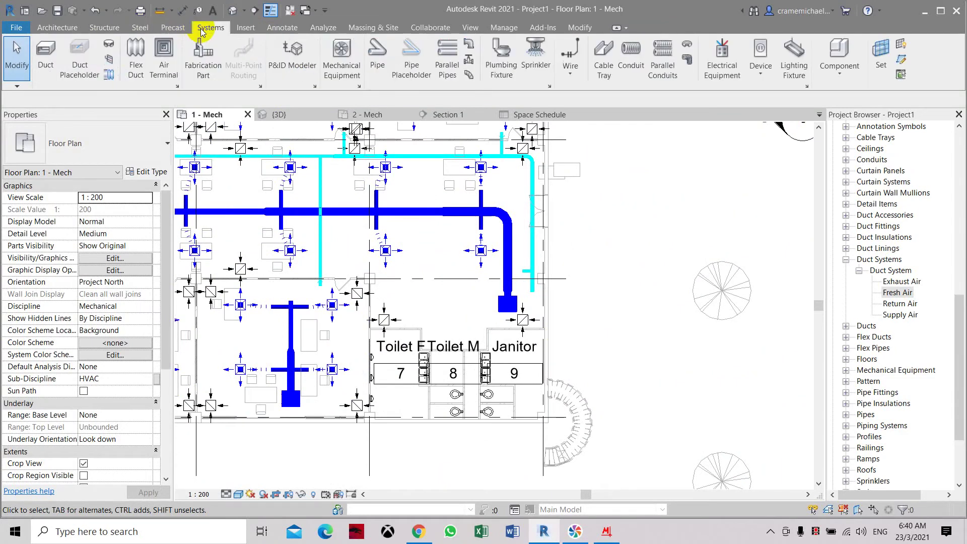
click(109, 56)
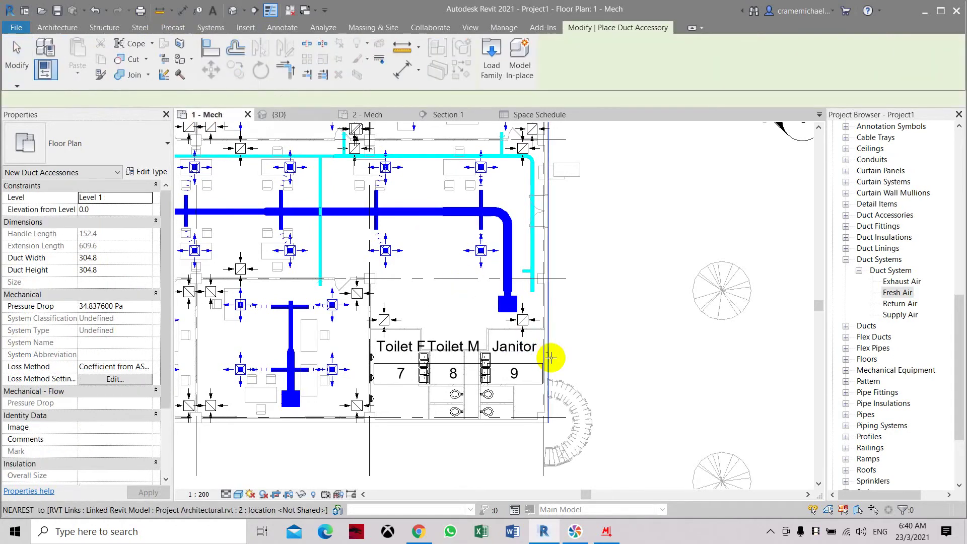
scroll(524, 324, up, 5)
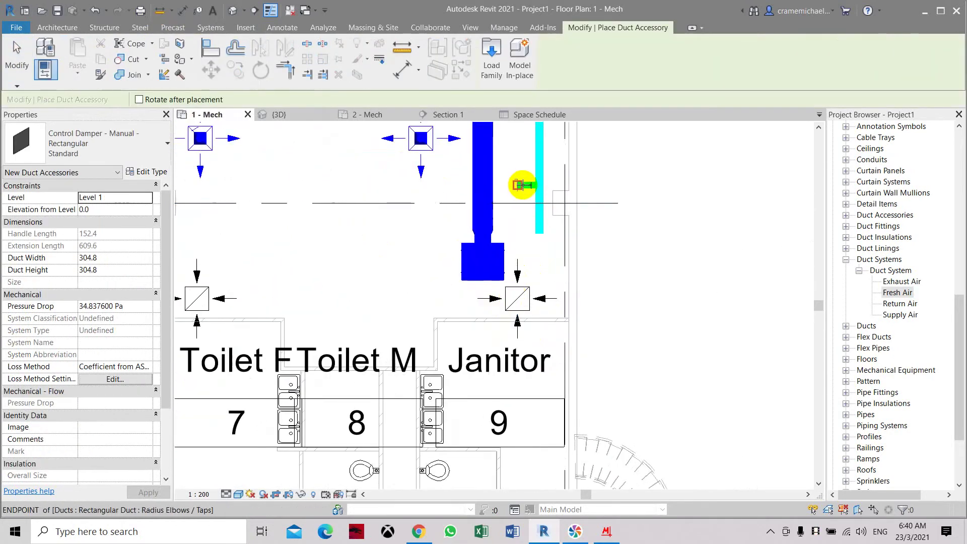
scroll(523, 185, up, 3)
click(525, 188)
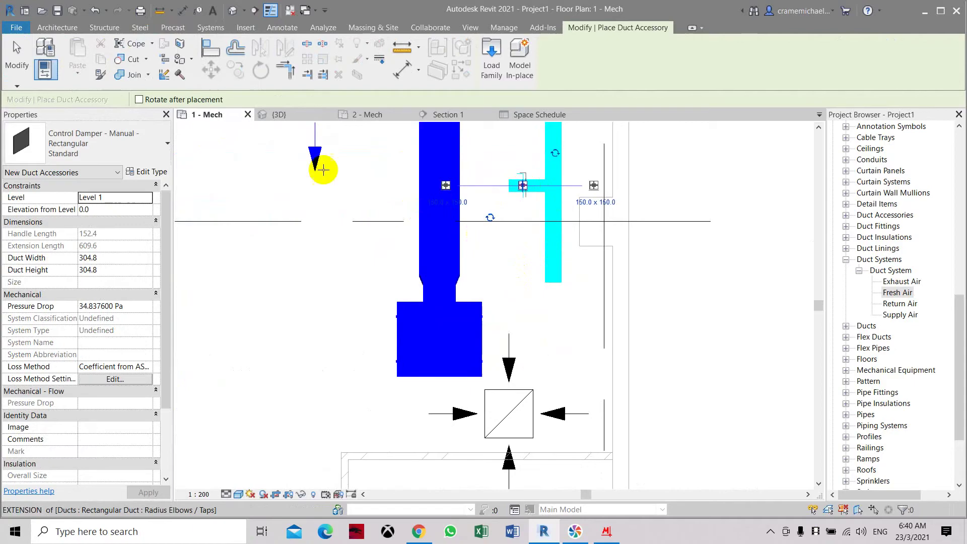
click(206, 27)
Step: Examine the Fresh Air duct layout from above in the 3D view
click(232, 10)
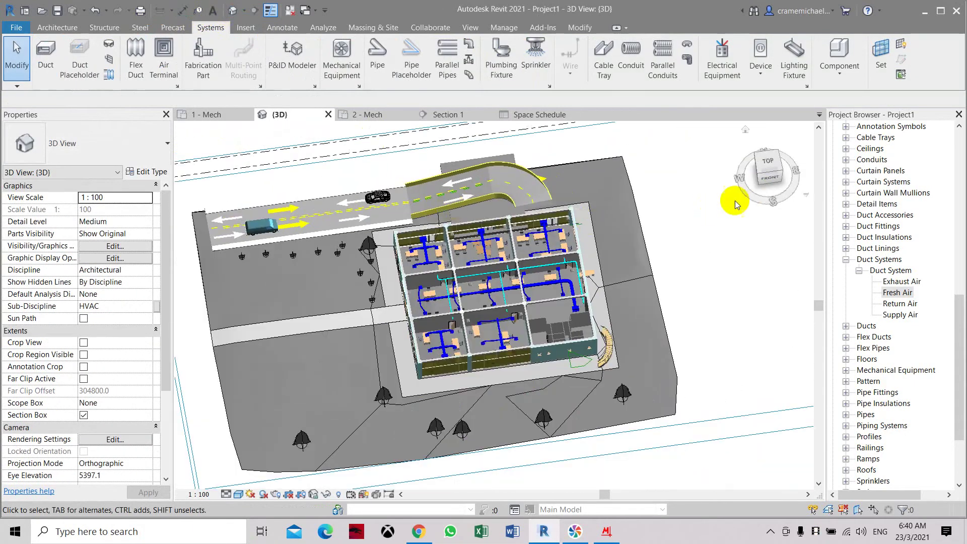
mouse_move(735, 204)
shift+middle_down()
mouse_move(766, 161)
mouse_move(734, 151)
mouse_move(686, 205)
mouse_move(677, 246)
mouse_move(676, 213)
shift+middle_up()
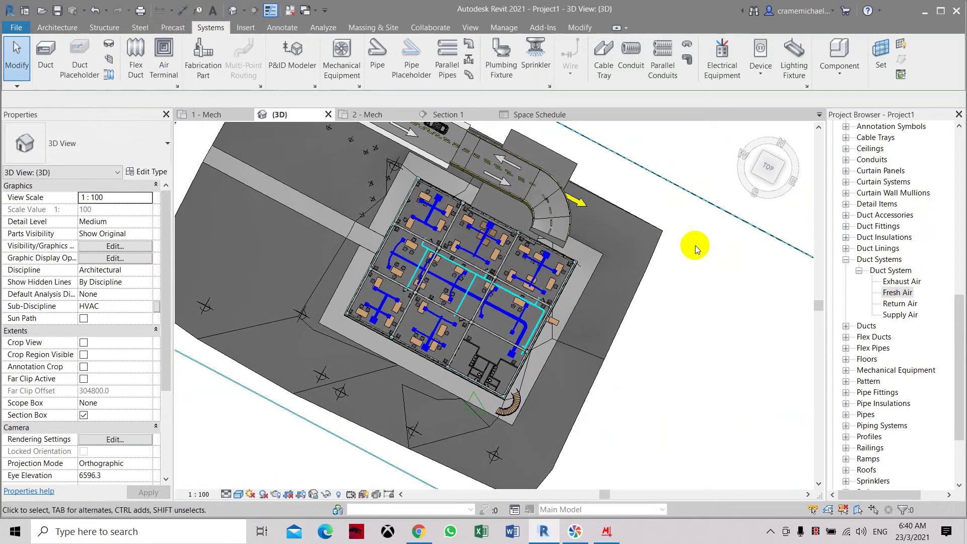
scroll(882, 236, up, 1)
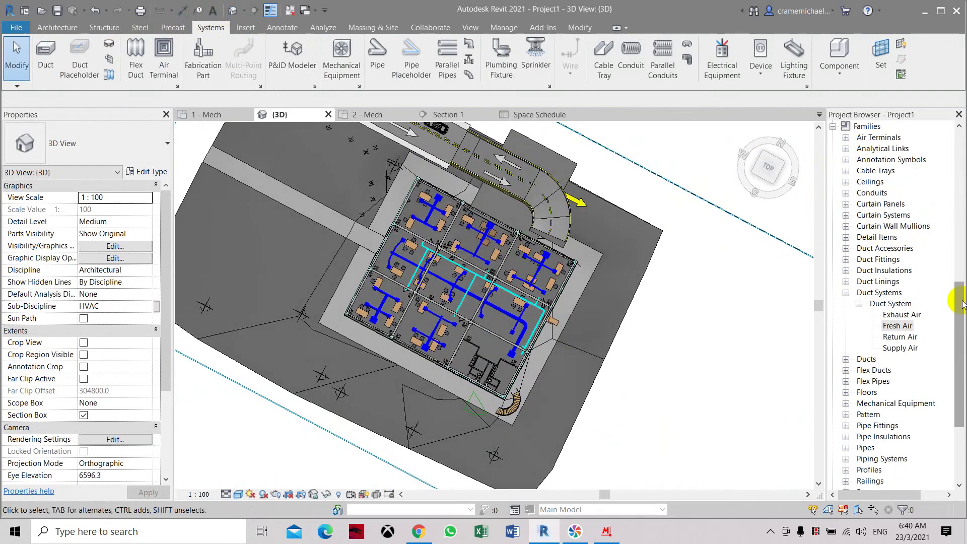
Step: Reopen the 1 - Mech floor plan and examine the Fresh Air main duct, its branches and the open south end near Janitor
drag(962, 302, 959, 156)
double_click(912, 170)
middle_drag(514, 373, 447, 252)
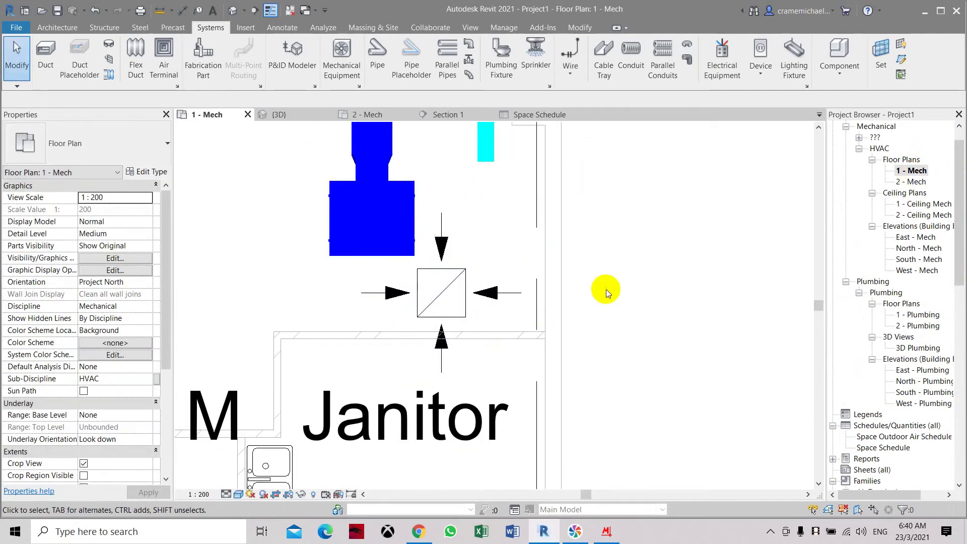
scroll(606, 289, down, 2)
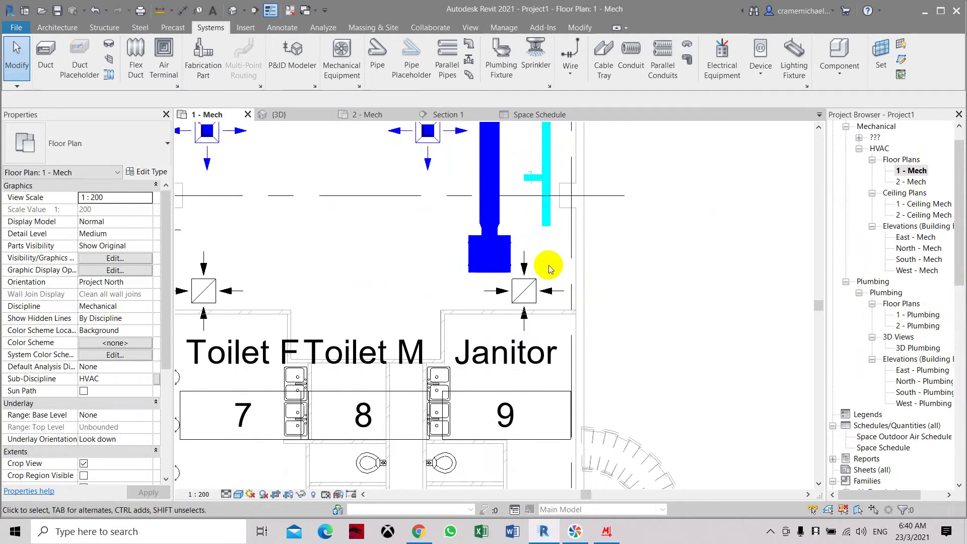
scroll(549, 267, down, 2)
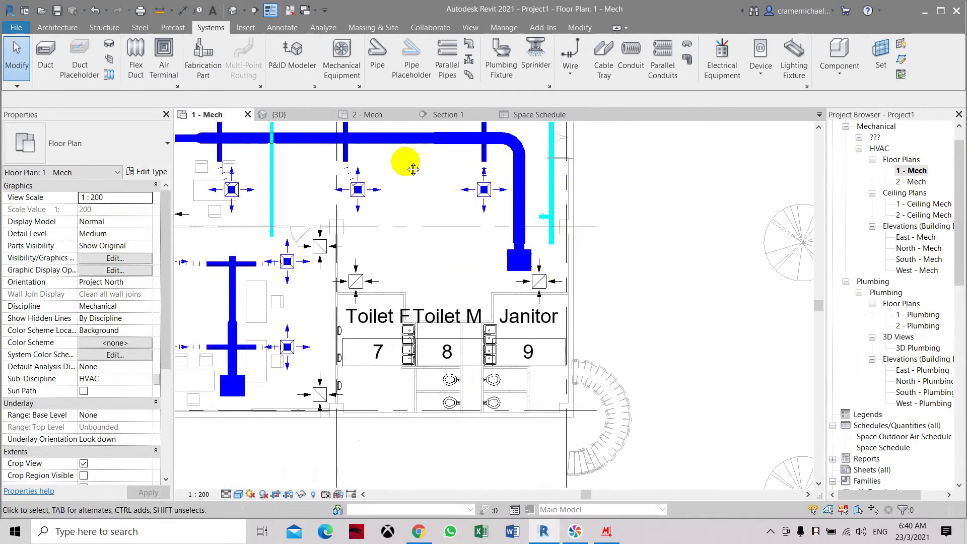
middle_drag(413, 169, 488, 223)
scroll(488, 222, down, 2)
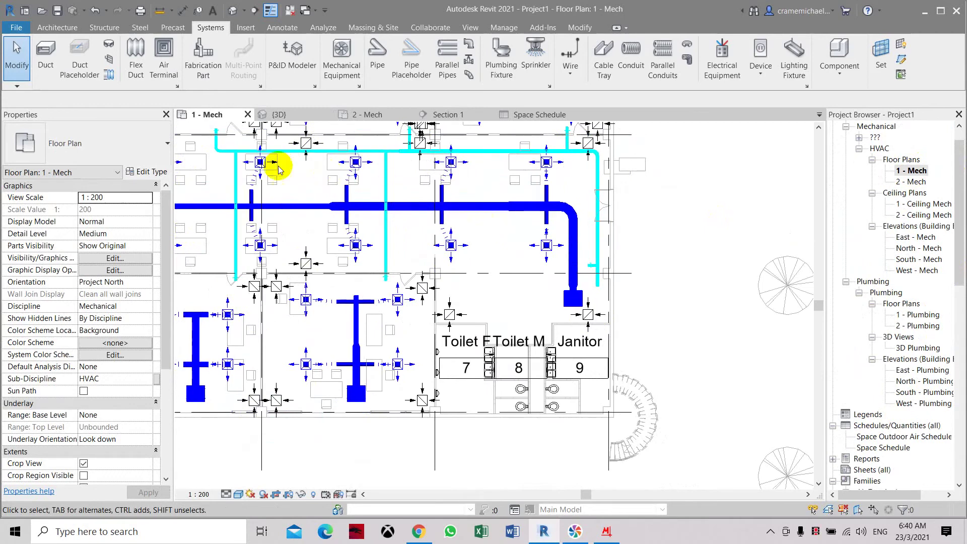
middle_drag(243, 157, 272, 183)
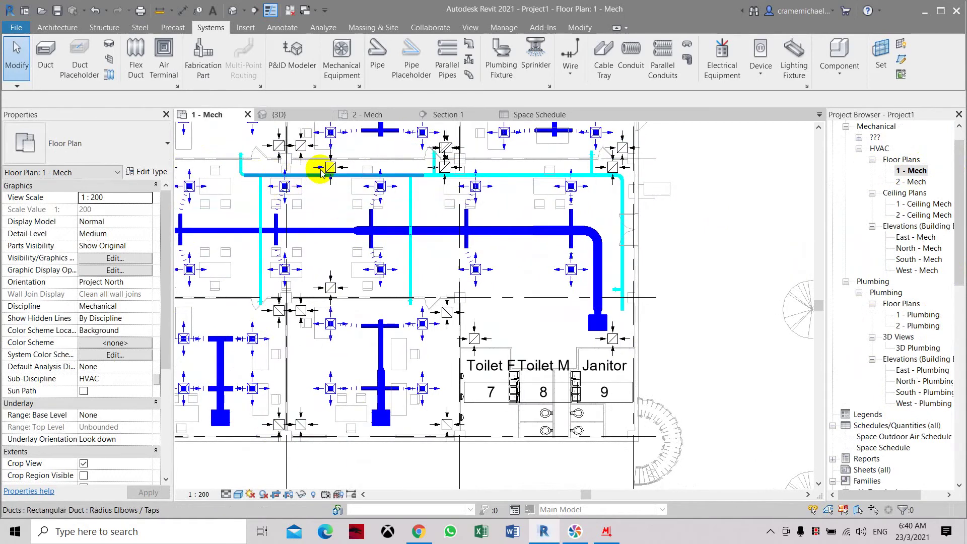
middle_drag(589, 179, 597, 244)
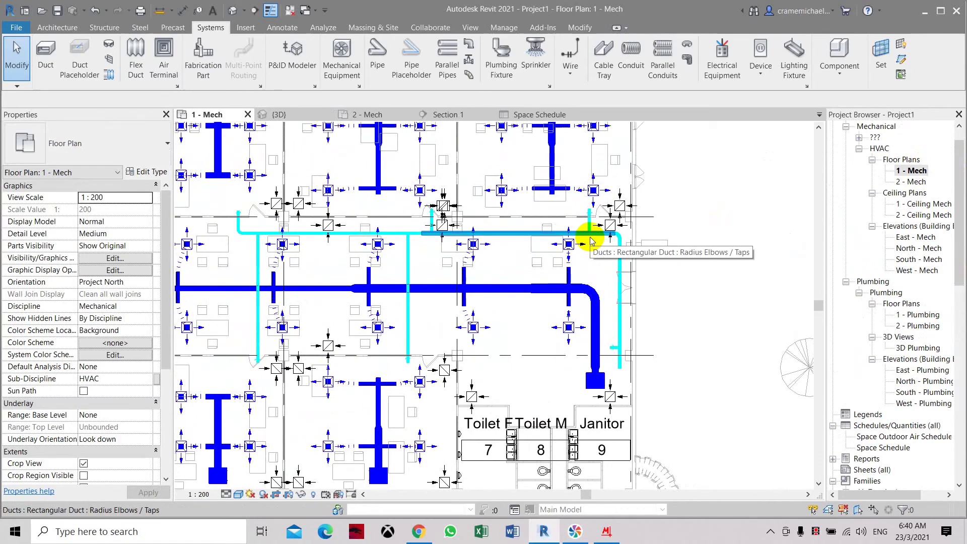
scroll(649, 386, up, 2)
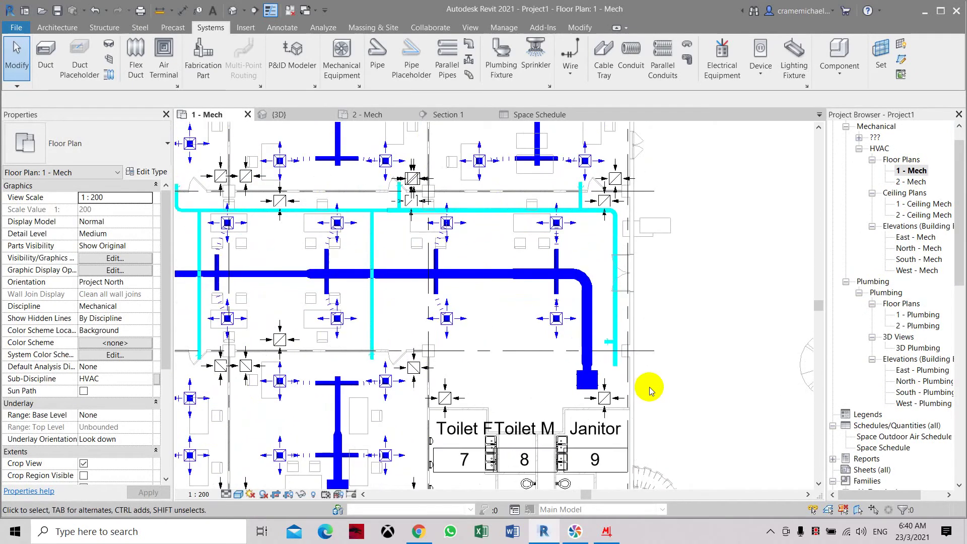
scroll(649, 386, up, 4)
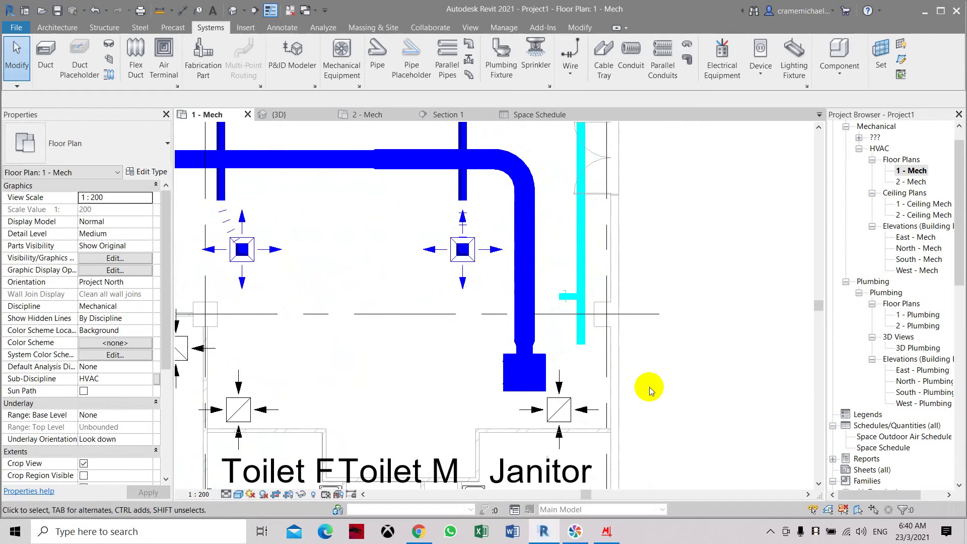
scroll(557, 288, down, 5)
scroll(566, 328, up, 3)
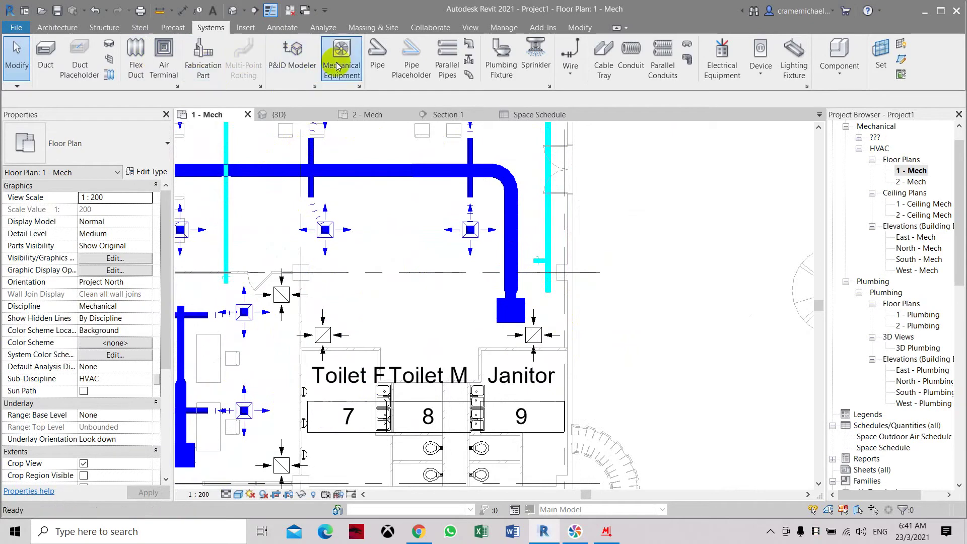
Step: Start placing mechanical equipment and check the loaded equipment types for a suitable fan
click(337, 53)
click(159, 136)
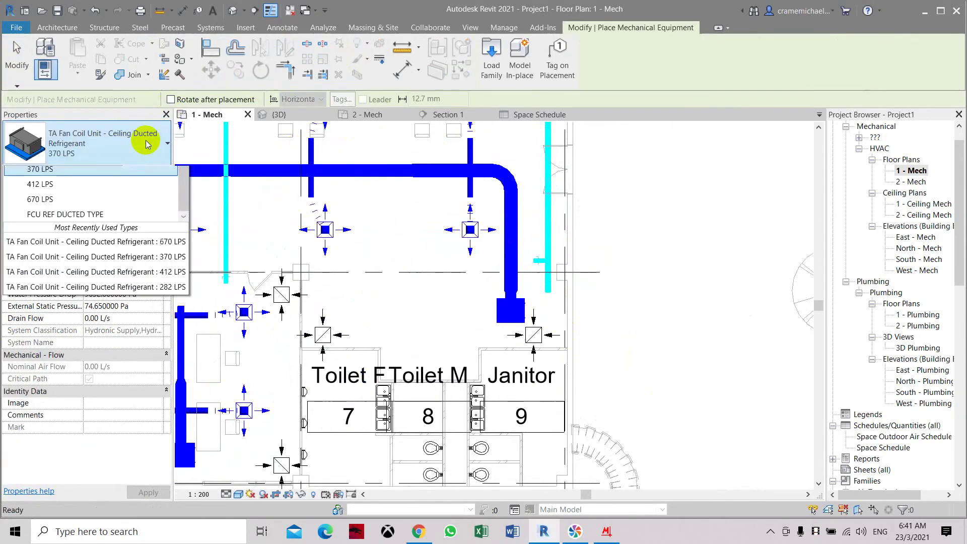
drag(181, 371, 191, 399)
drag(195, 371, 195, 360)
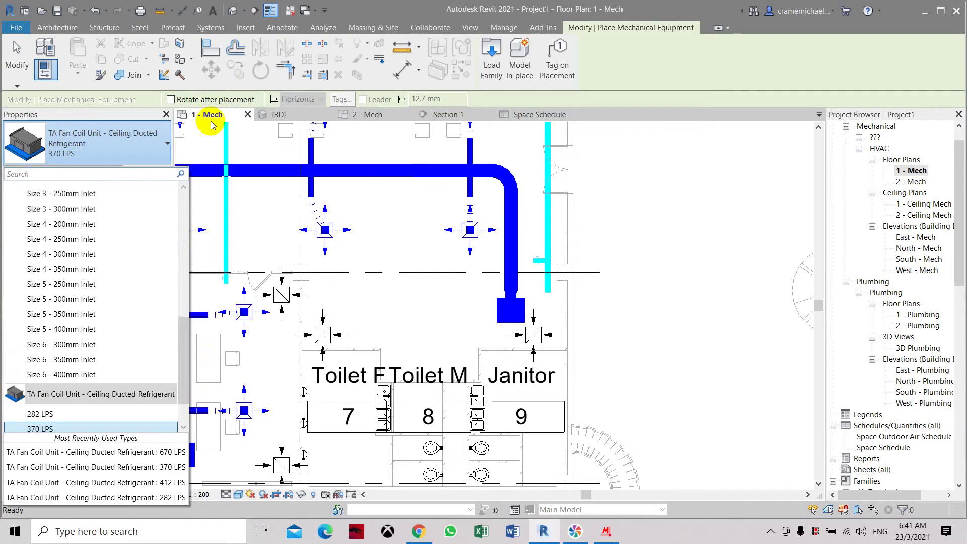
Step: Preview the fan families in the FAN folder of Documents' ACMV REVIT FAMILY and load Mixed Flow Inline Fan
click(246, 27)
click(491, 56)
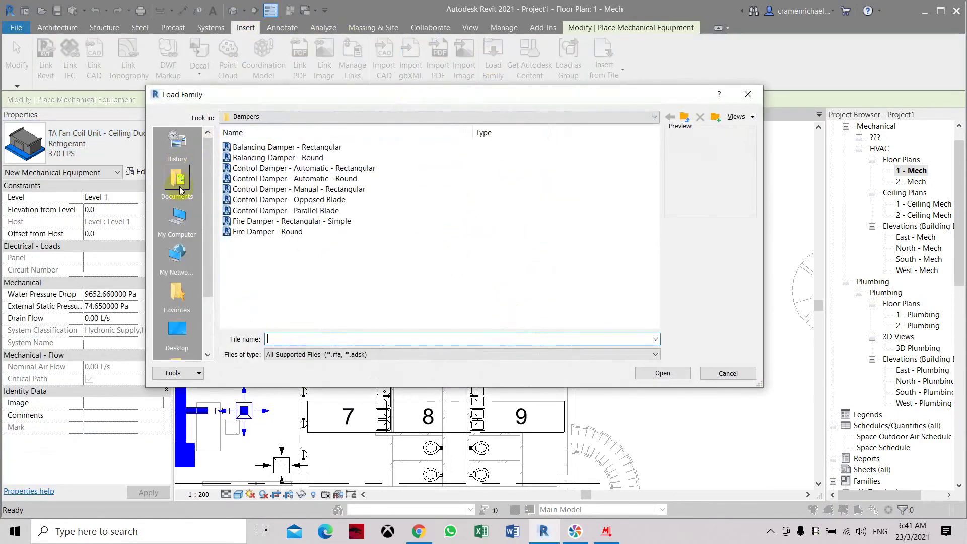
click(179, 186)
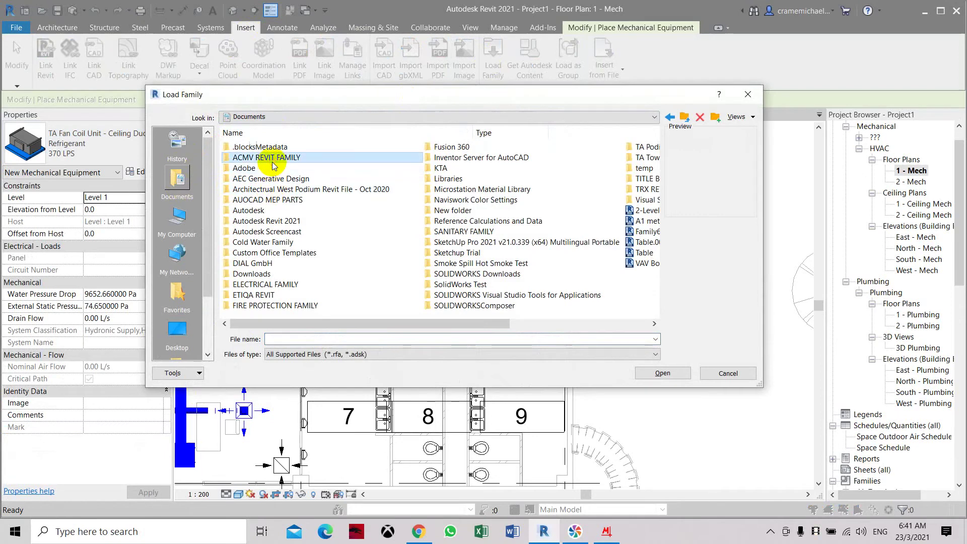
double_click(270, 160)
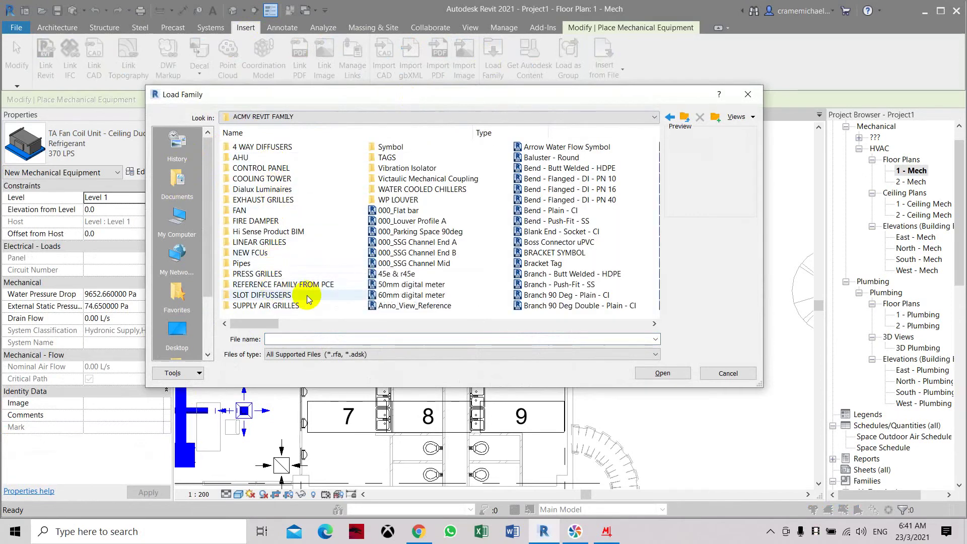
double_click(267, 210)
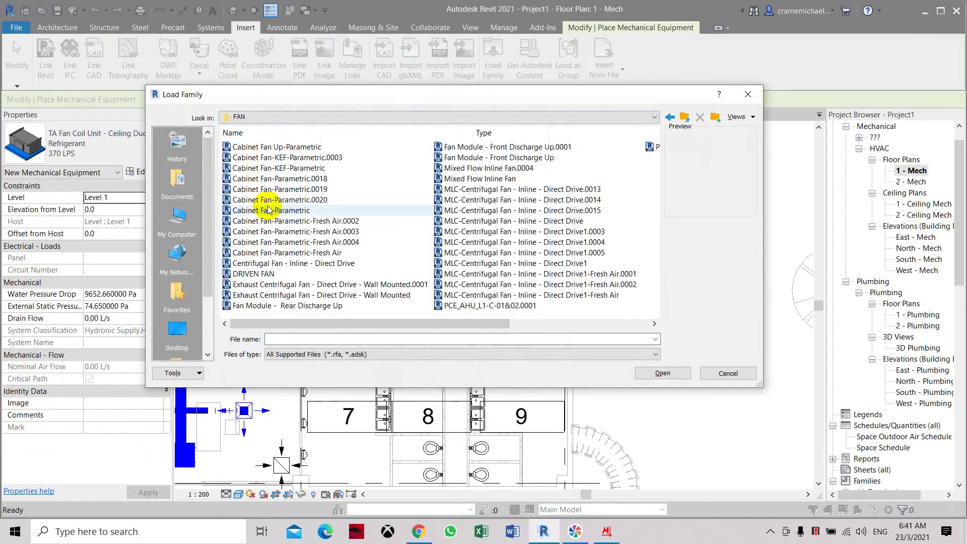
click(292, 149)
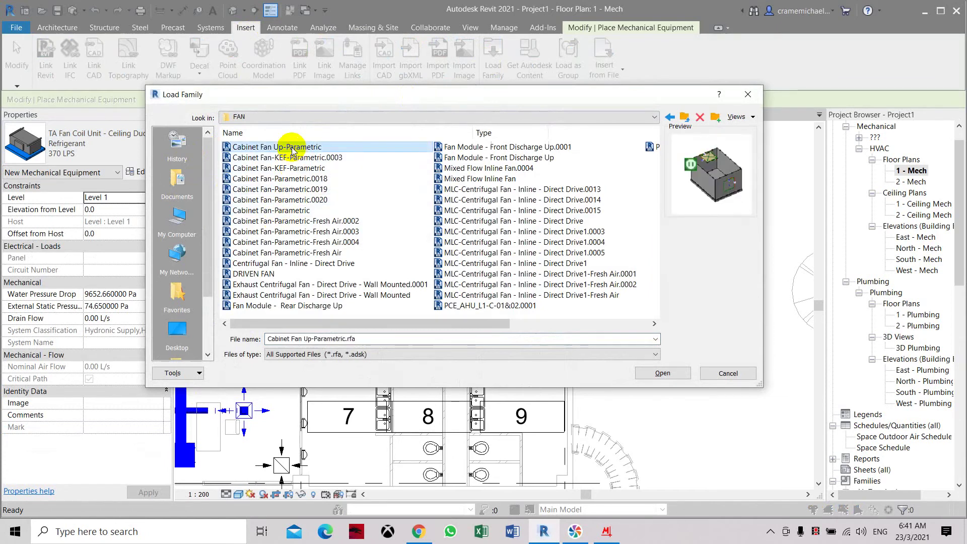
click(278, 275)
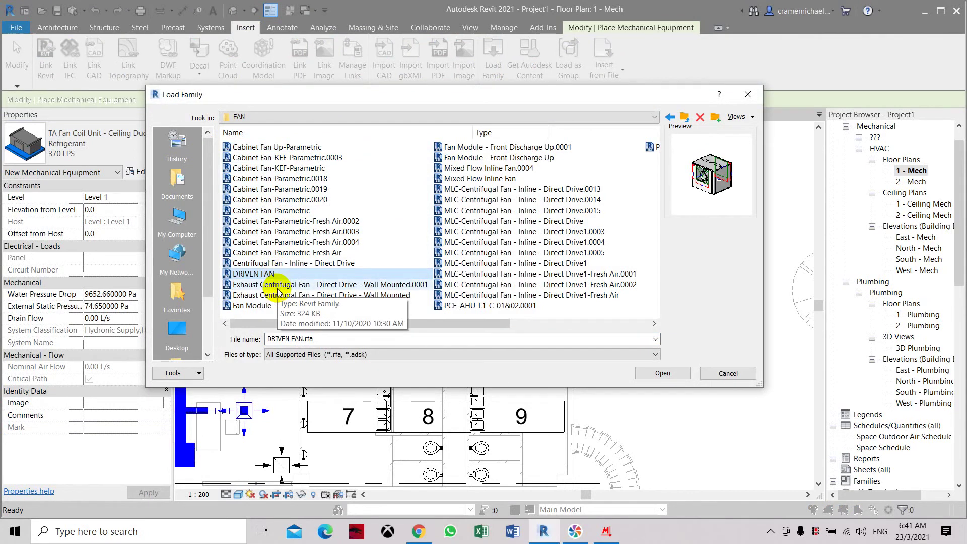
click(492, 180)
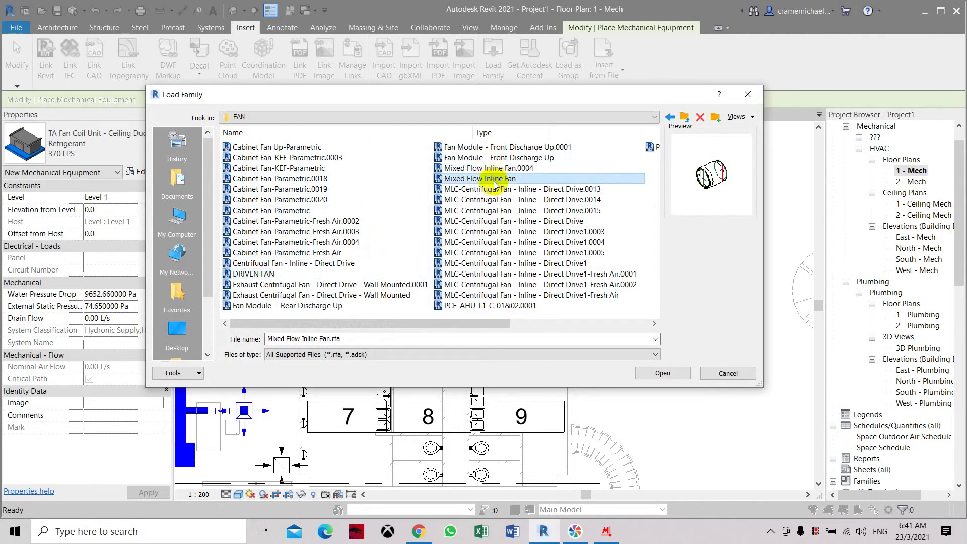
click(665, 374)
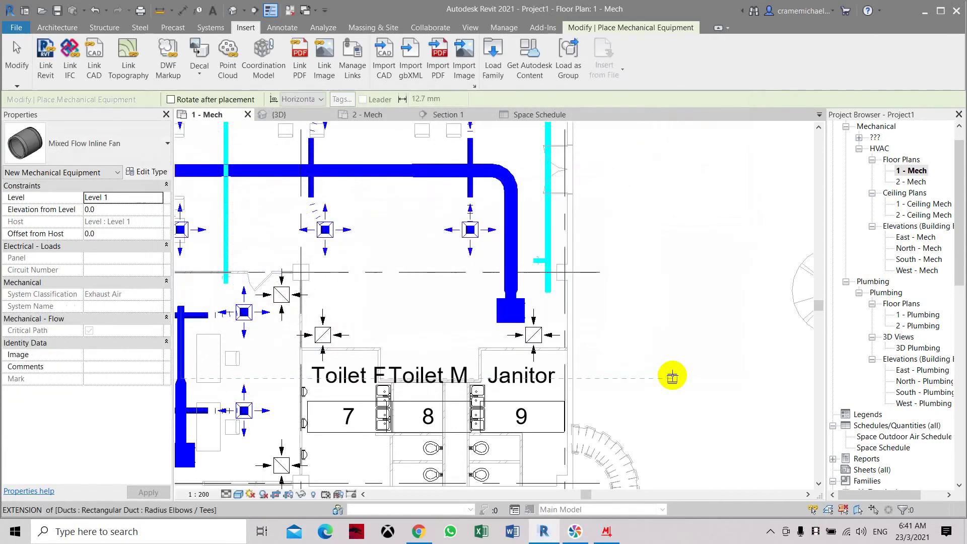
Step: Place the Mixed Flow Inline Fan at 3450 mm elevation, in line just beyond the south end of the Fresh Air main duct
scroll(584, 320, up, 1)
scroll(585, 323, up, 1)
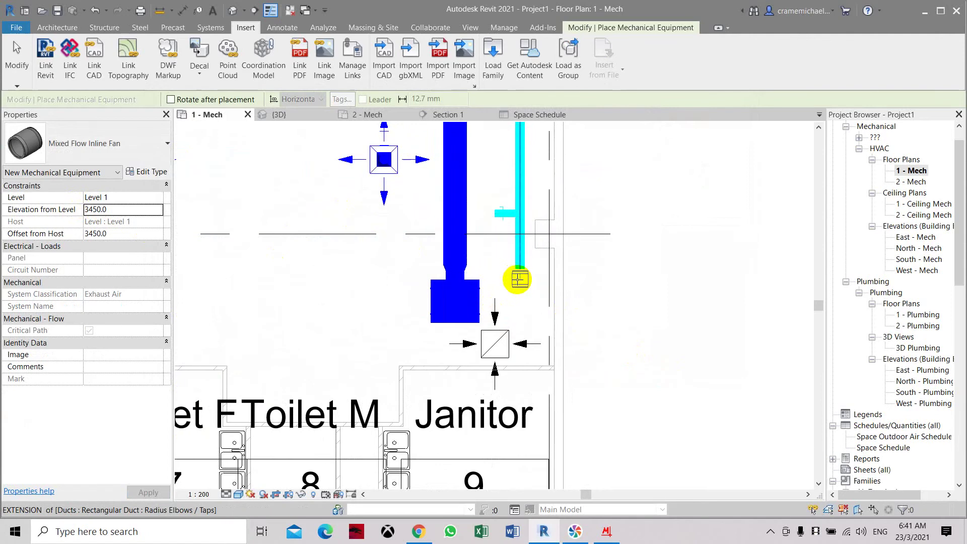
click(519, 287)
scroll(521, 275, up, 1)
key(Escape)
key(Escape)
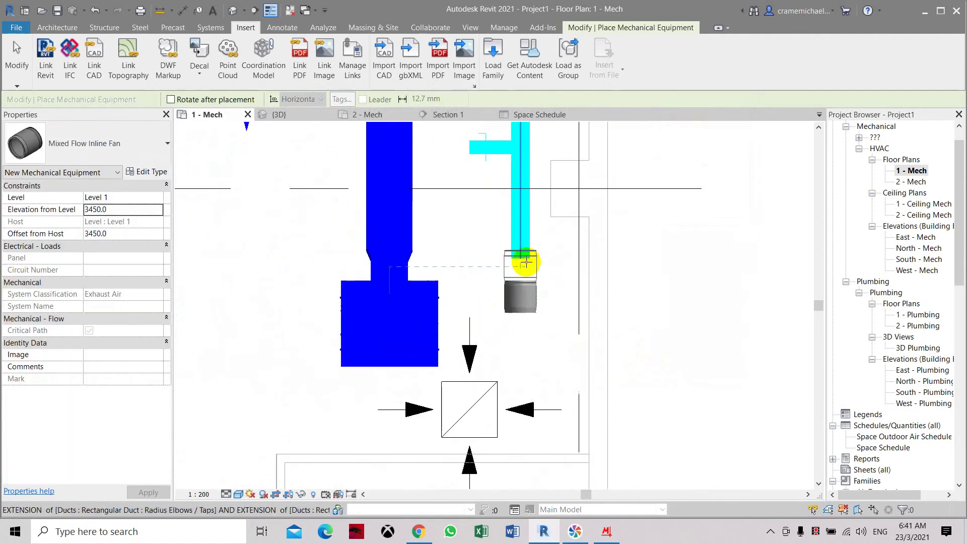
Step: Extend the south end of the Fresh Air main duct to connect to the inline fan
click(520, 262)
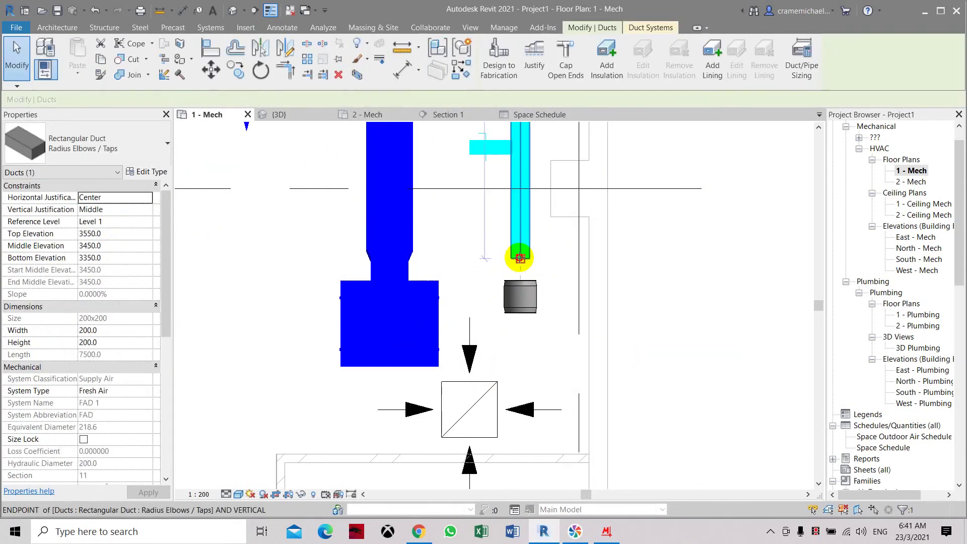
drag(519, 256, 519, 278)
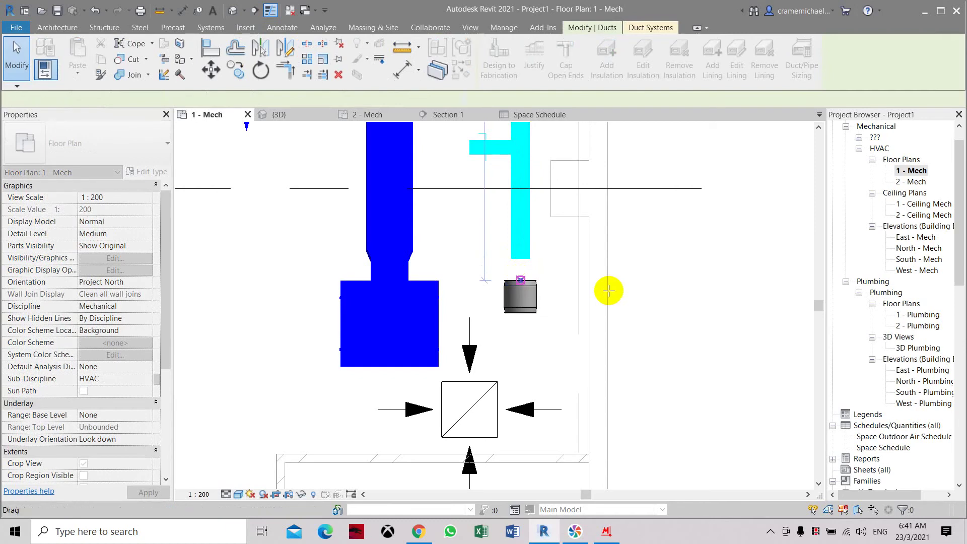
scroll(531, 271, down, 2)
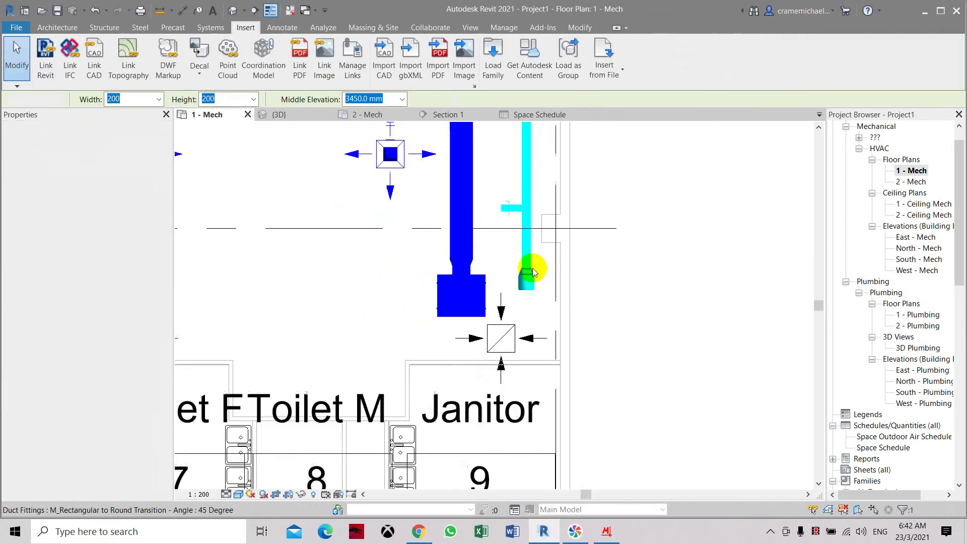
key(Escape)
middle_drag(532, 251, 492, 249)
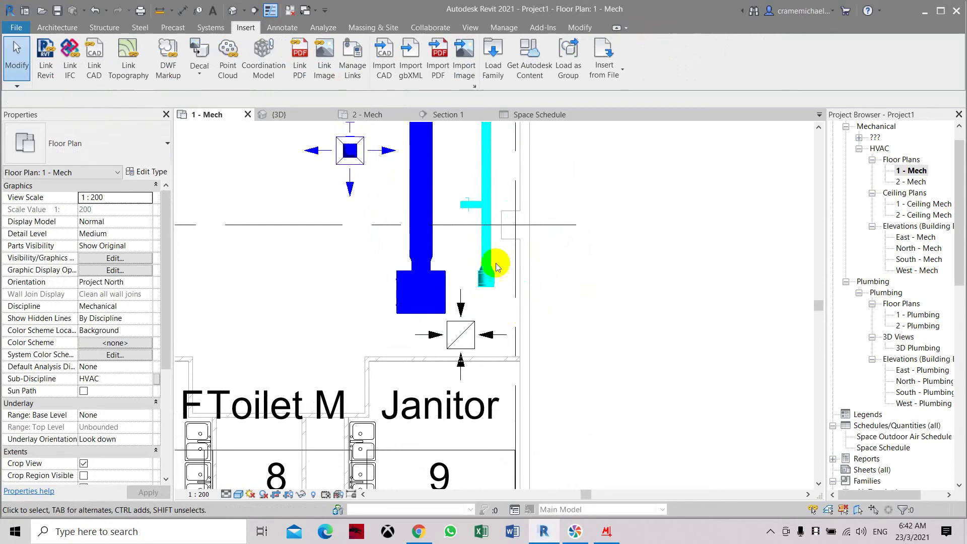
Step: Start a Fresh Air rectangular duct with width 200 and height 200 at 3450 mm middle elevation
click(220, 30)
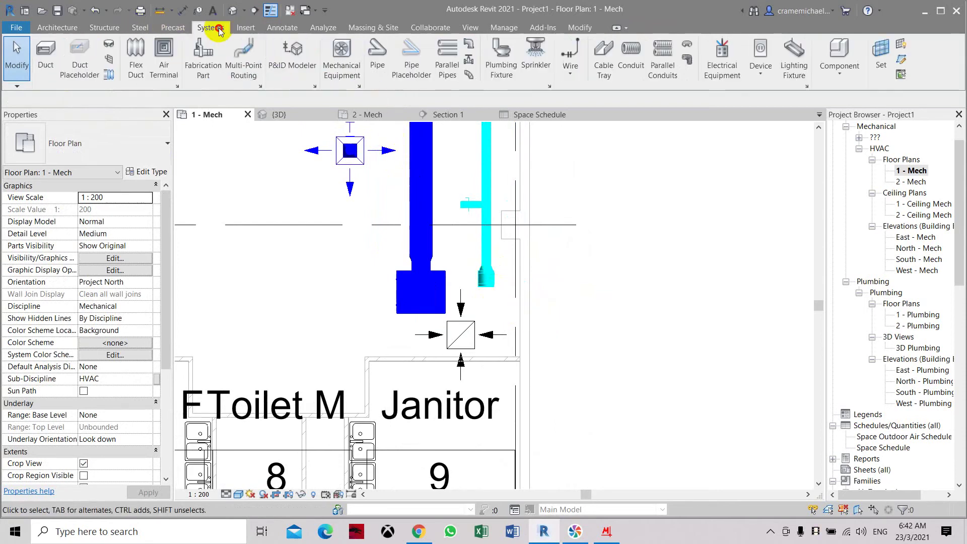
click(46, 54)
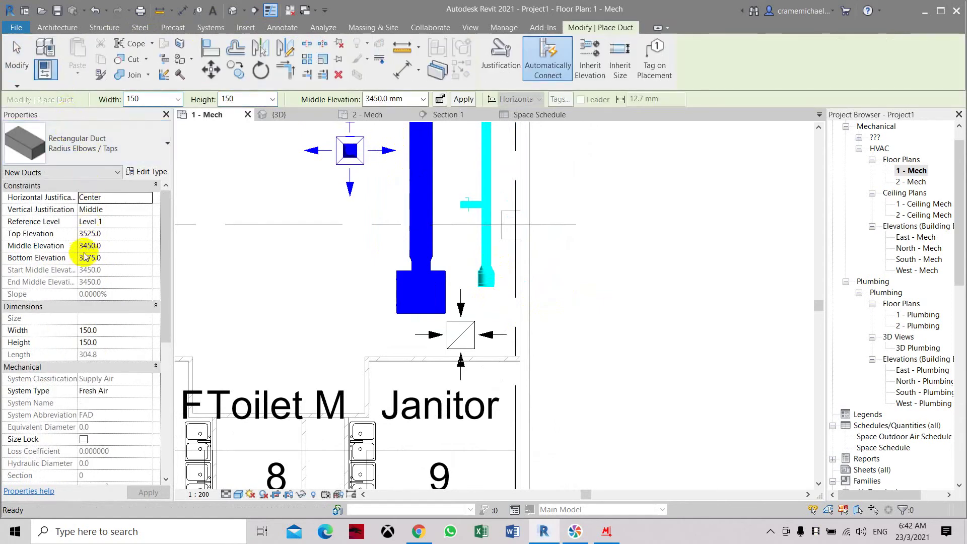
click(178, 100)
click(148, 135)
click(273, 99)
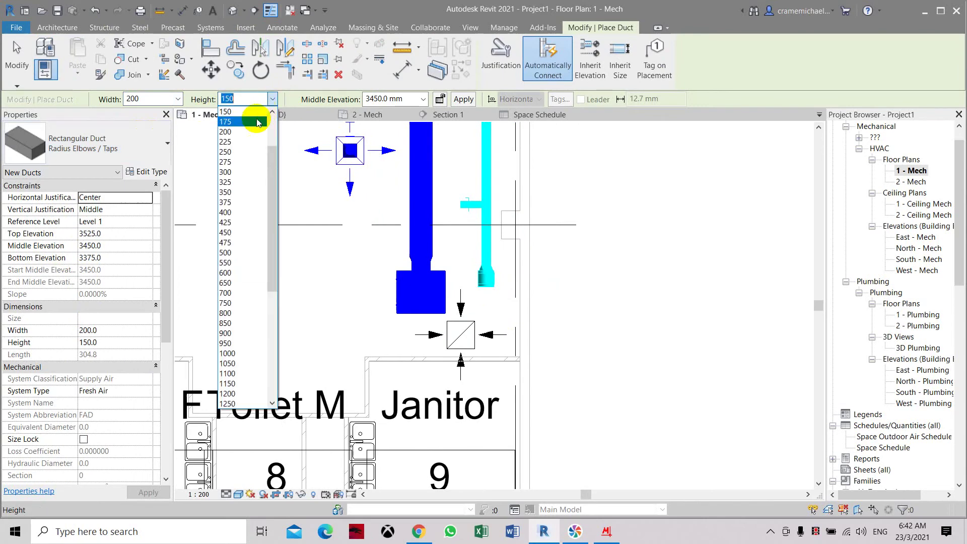
click(246, 132)
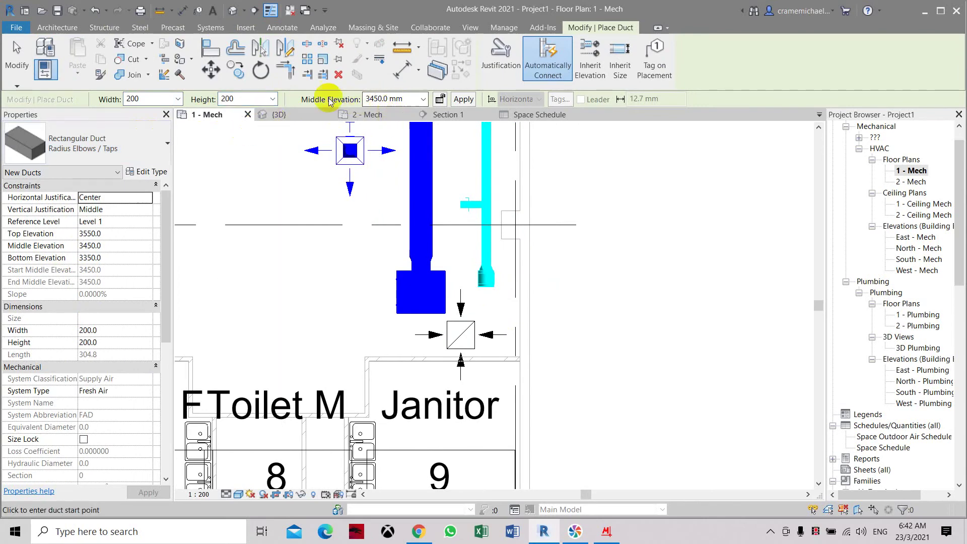
Step: Try to draw the duct straight out of the inline fan's south end and turn it east
scroll(485, 292, up, 3)
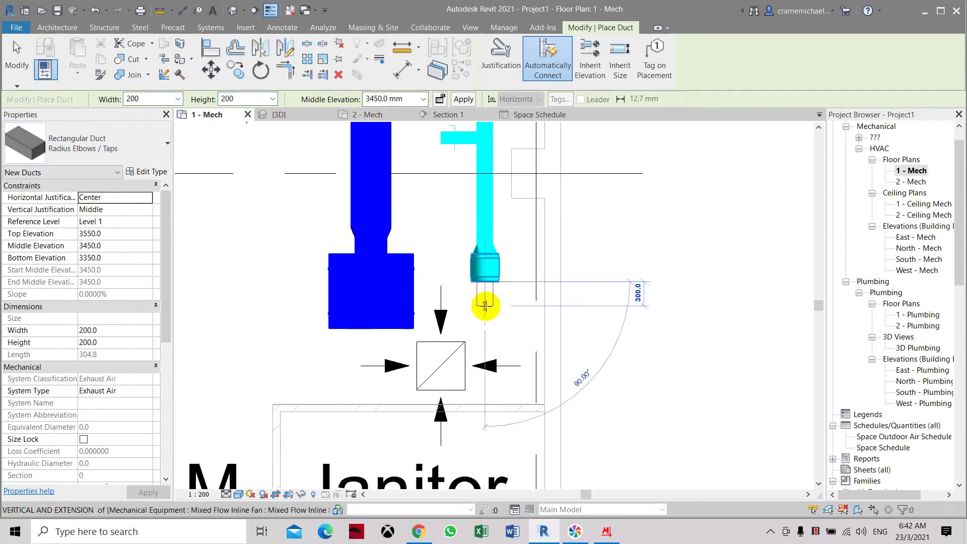
click(485, 305)
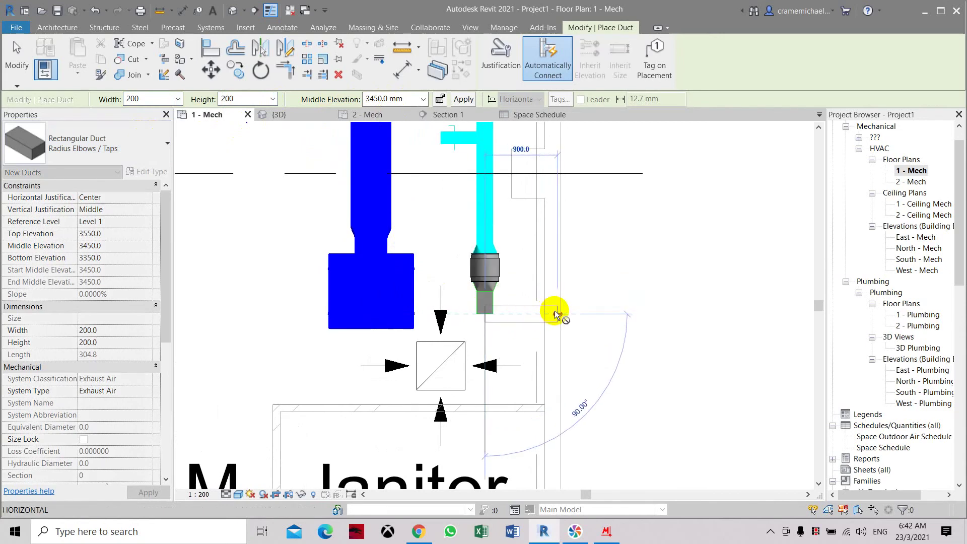
key(Escape)
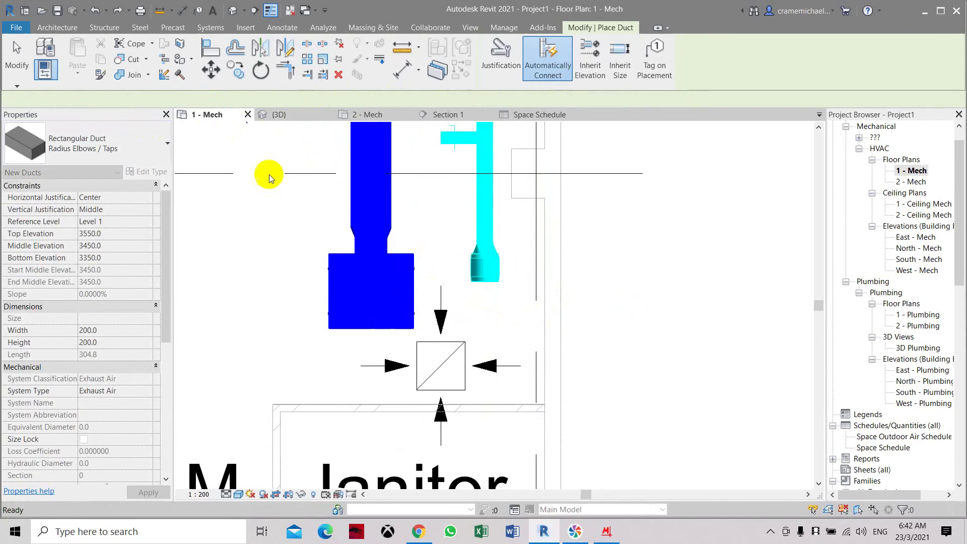
Step: Draw a 200 x 200 Fresh Air duct starting just south of the fan, running about 400 mm south and turning east toward the outer wall
click(209, 28)
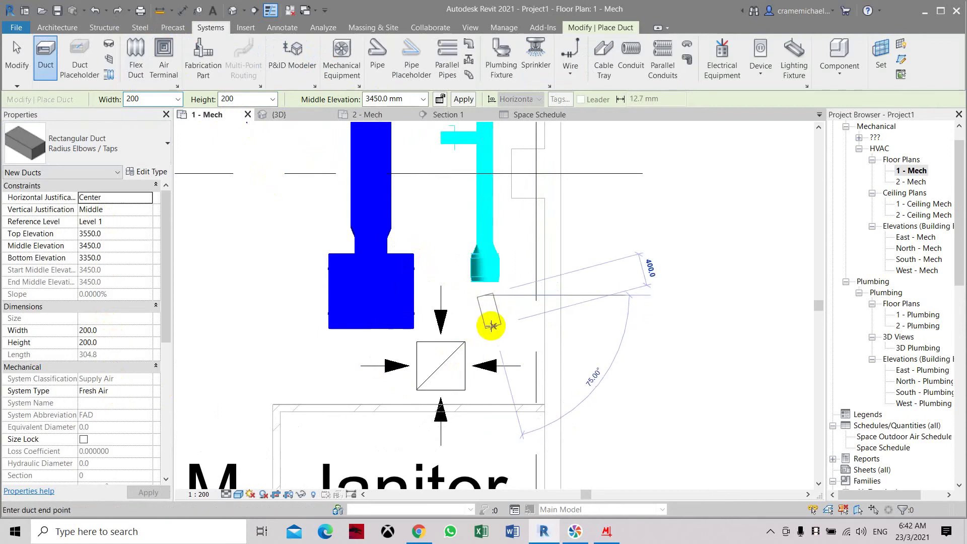
click(484, 327)
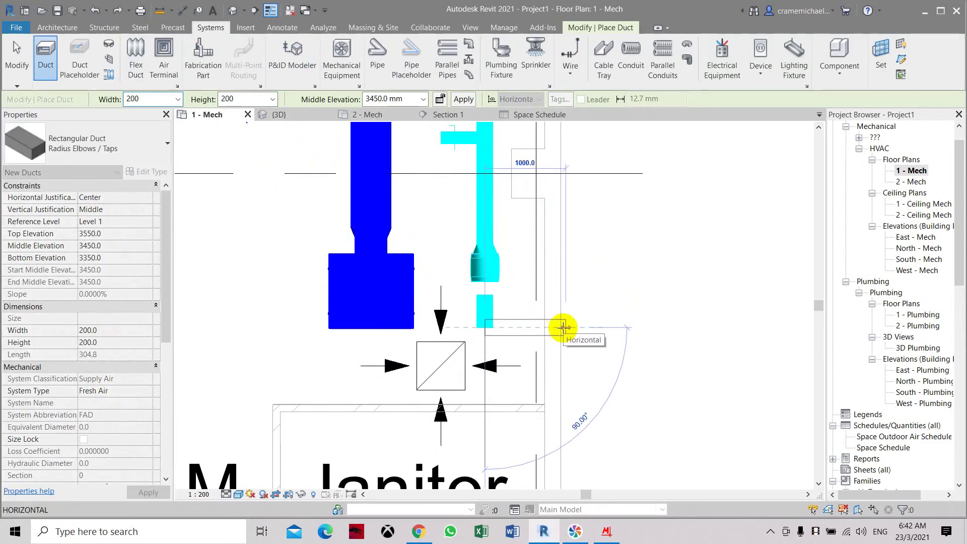
scroll(563, 327, up, 3)
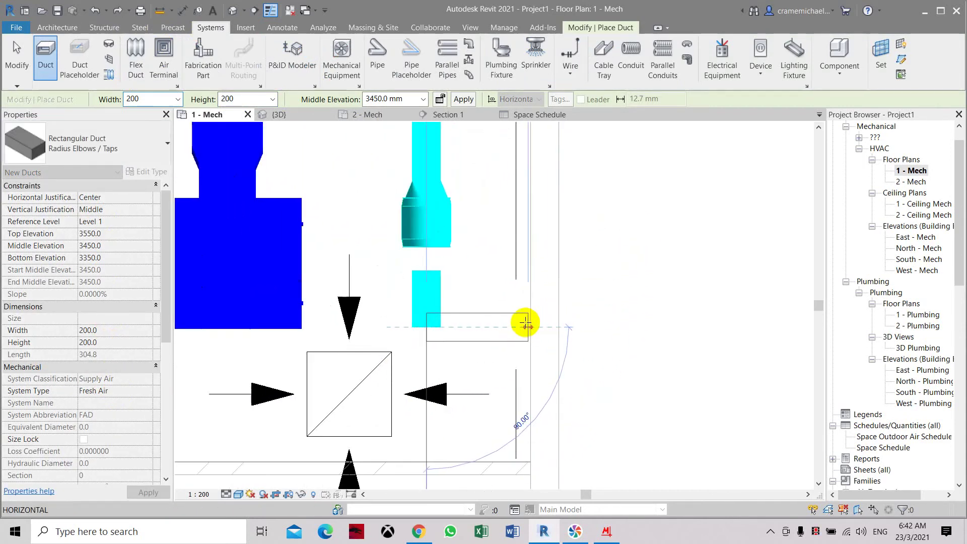
click(500, 327)
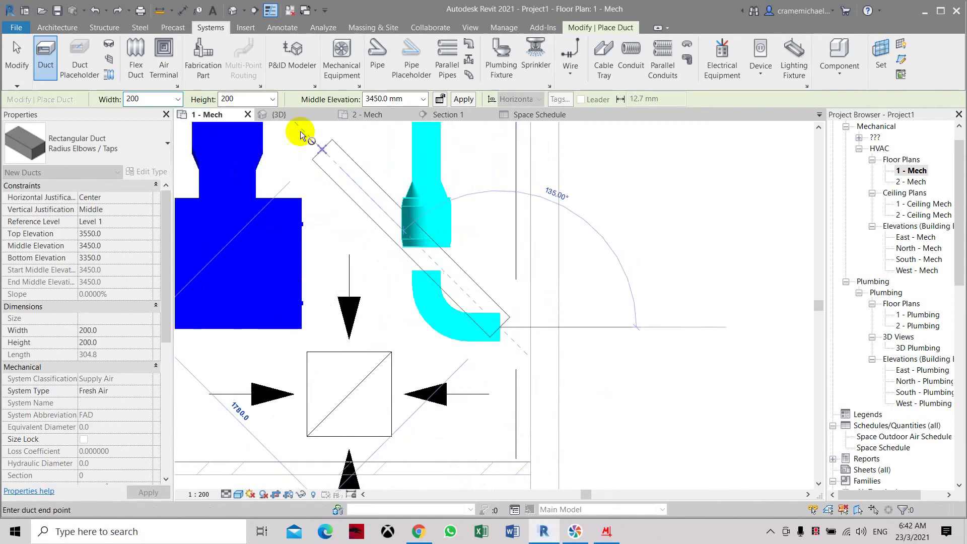
Step: Continue the duct east at width 400 through the outer wall to its exterior face, and finish duct placement
click(156, 100)
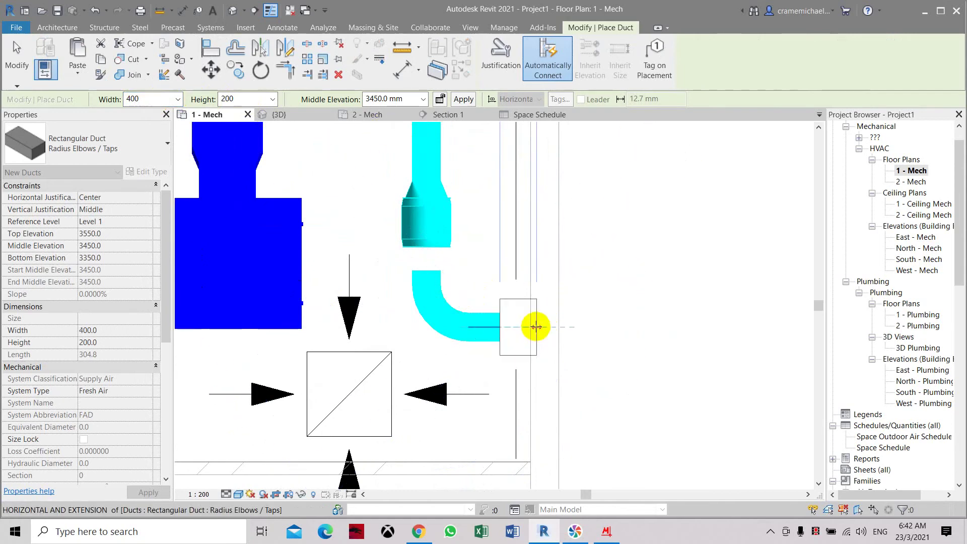
scroll(556, 325, up, 1)
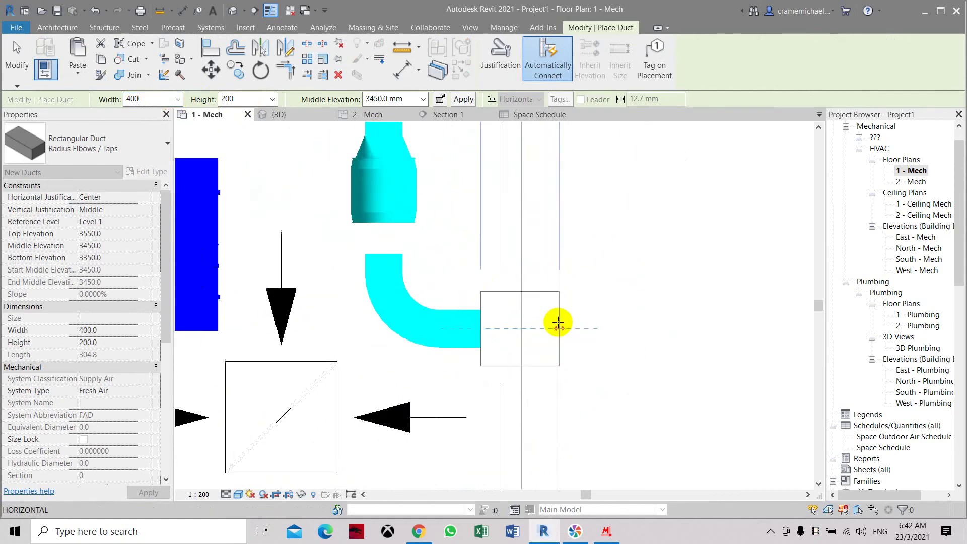
click(558, 323)
key(Escape)
scroll(551, 252, down, 2)
key(Escape)
key(Escape)
Step: Extend the north end of the new intake duct to connect to the south end of the inline fan
scroll(451, 250, up, 1)
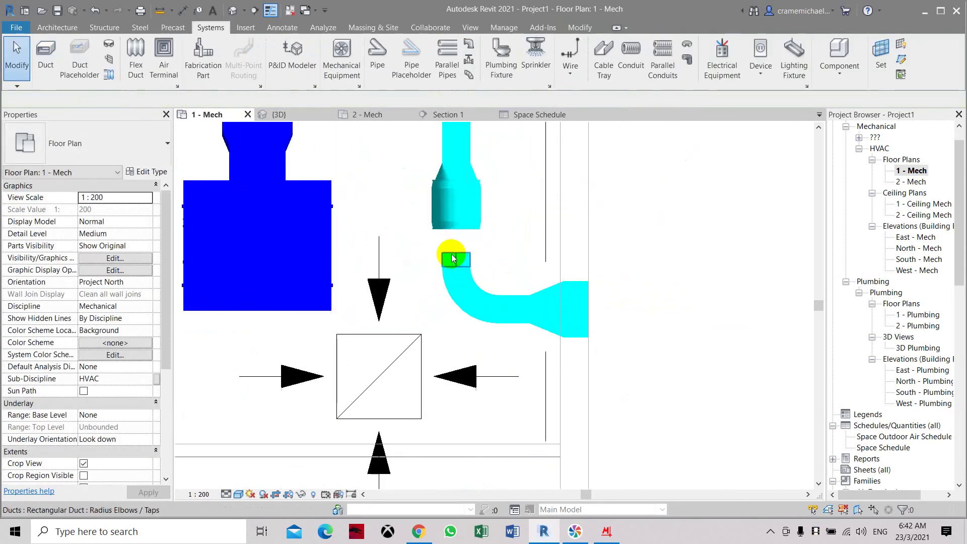
drag(457, 255, 453, 227)
drag(568, 260, 568, 260)
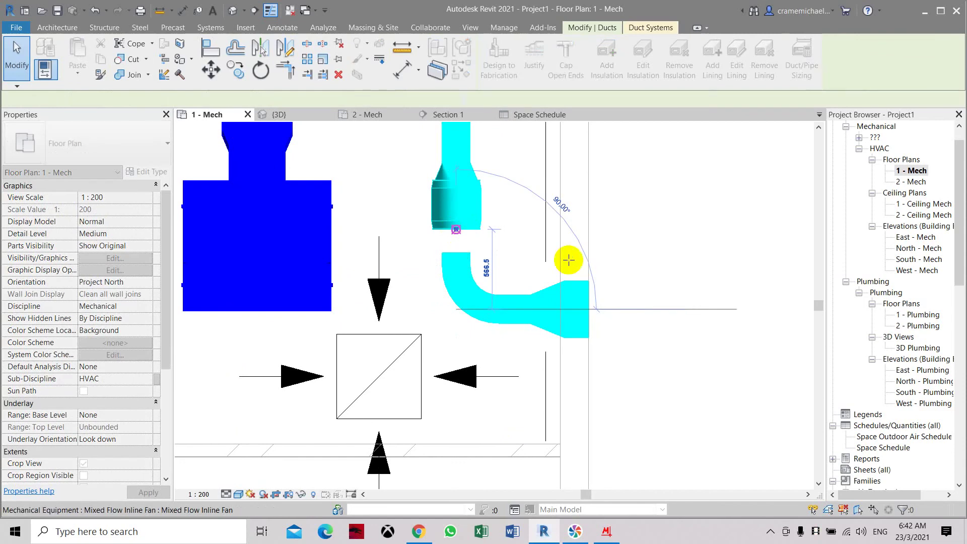
key(Escape)
Step: Examine the Fresh Air duct run, its branches and the inline fan across the 1 - Mech floor plan
scroll(479, 264, down, 3)
scroll(480, 264, down, 2)
scroll(479, 259, up, 1)
middle_drag(479, 259, 488, 346)
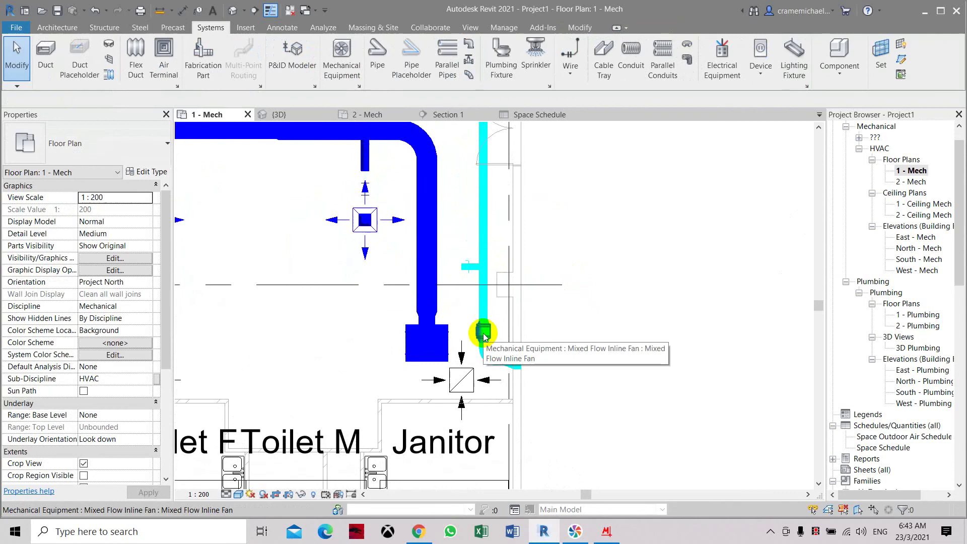
scroll(486, 340, down, 2)
scroll(494, 206, down, 3)
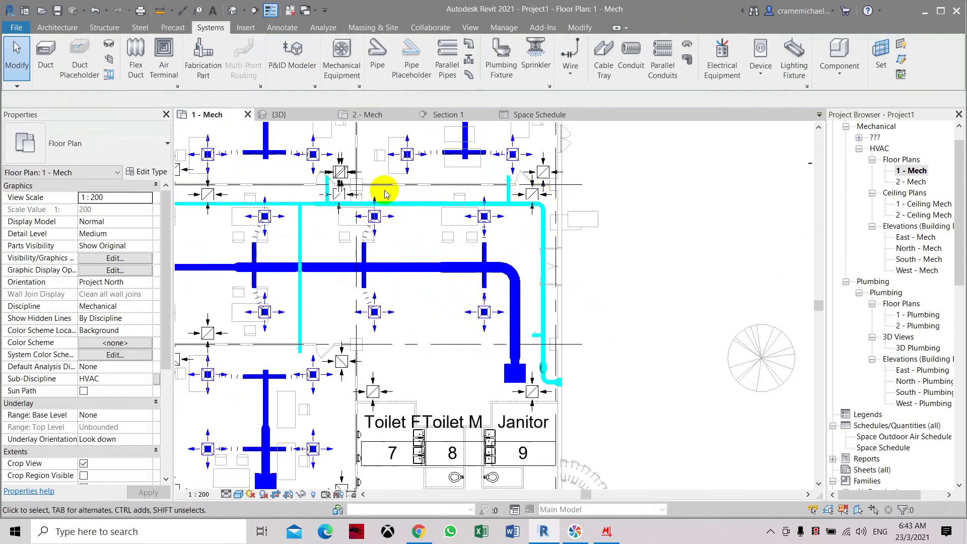
middle_drag(267, 198, 412, 201)
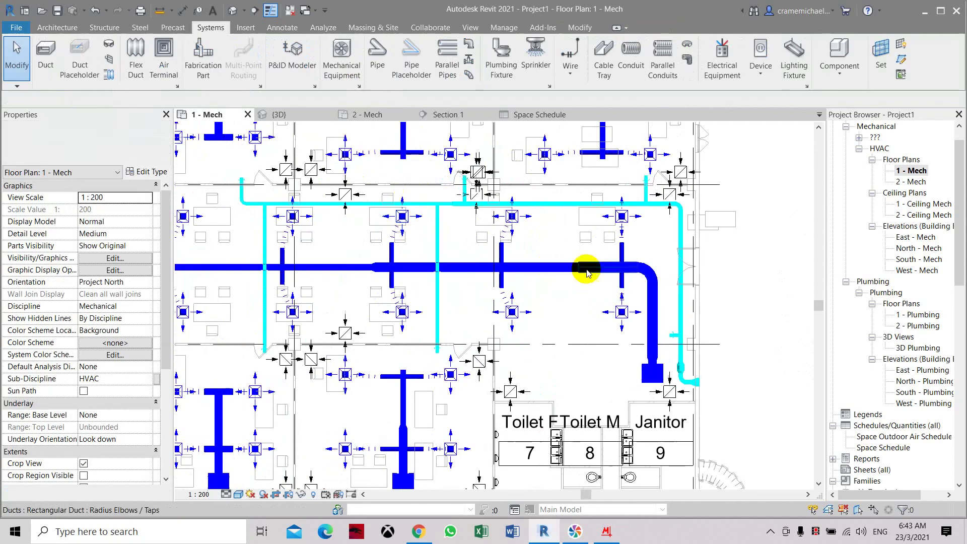
scroll(712, 384, up, 3)
scroll(662, 362, down, 5)
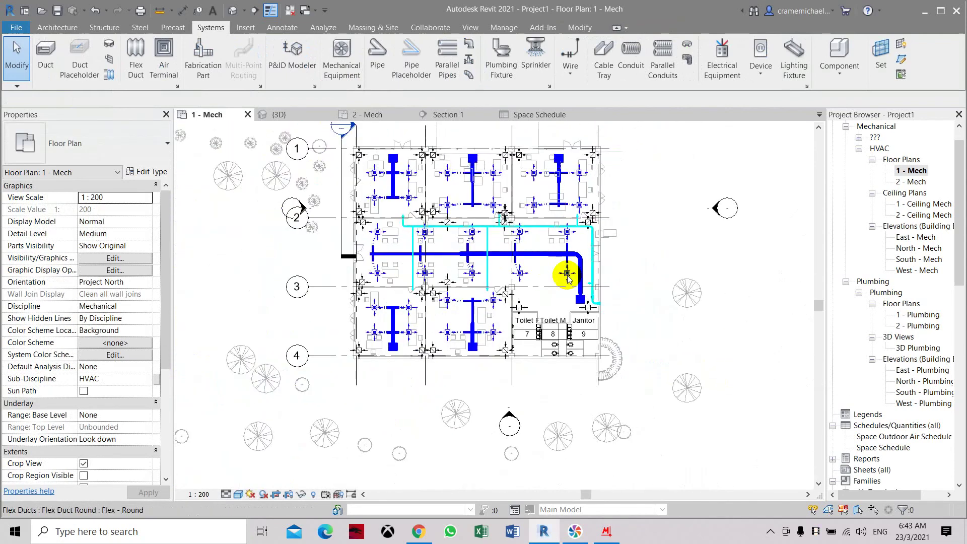
Step: Switch to the 3D view and inspect the Fresh Air ductwork from the top and from oblique angles
click(231, 13)
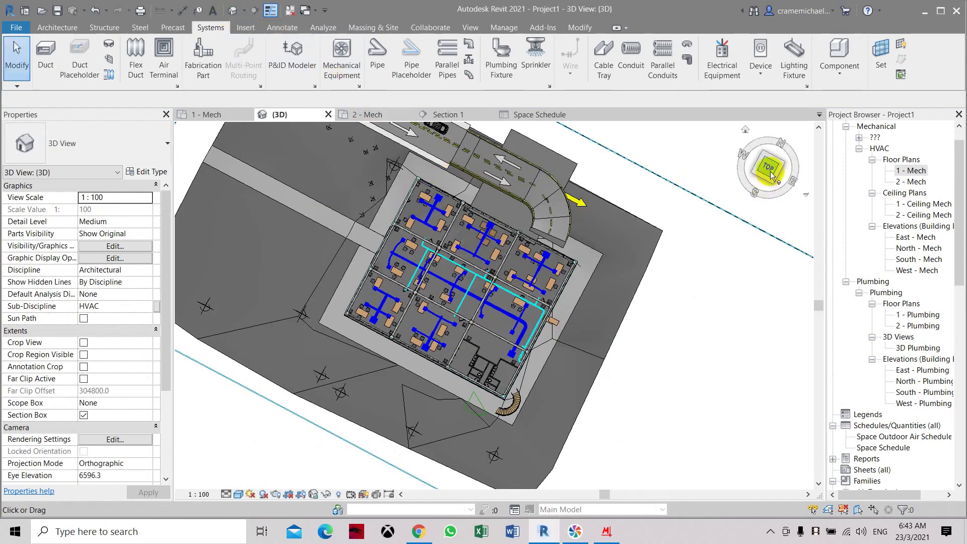
click(771, 175)
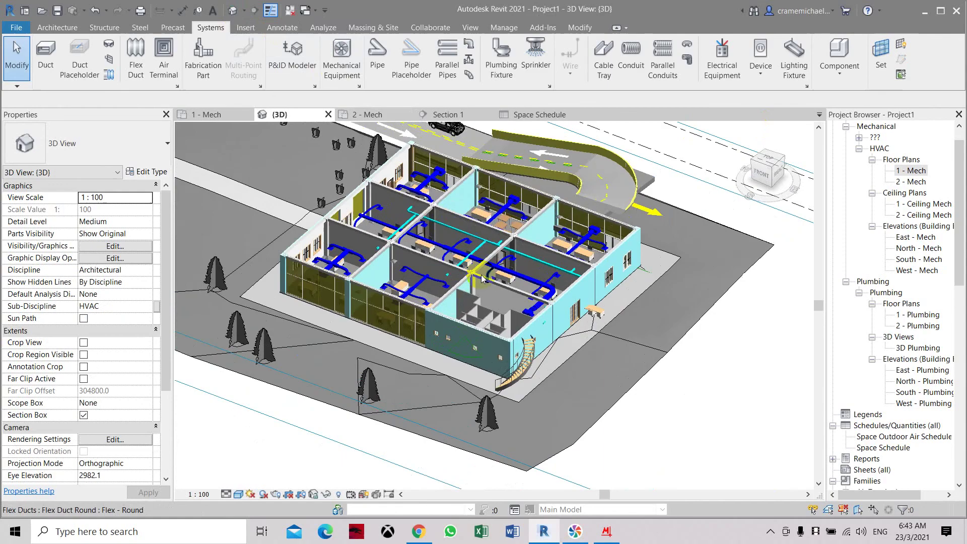
scroll(481, 277, up, 3)
click(768, 162)
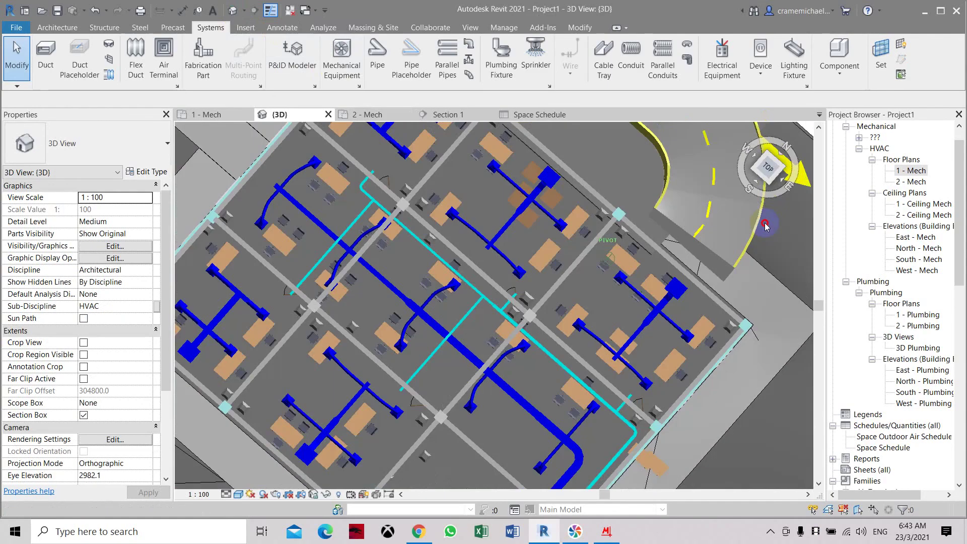
click(758, 174)
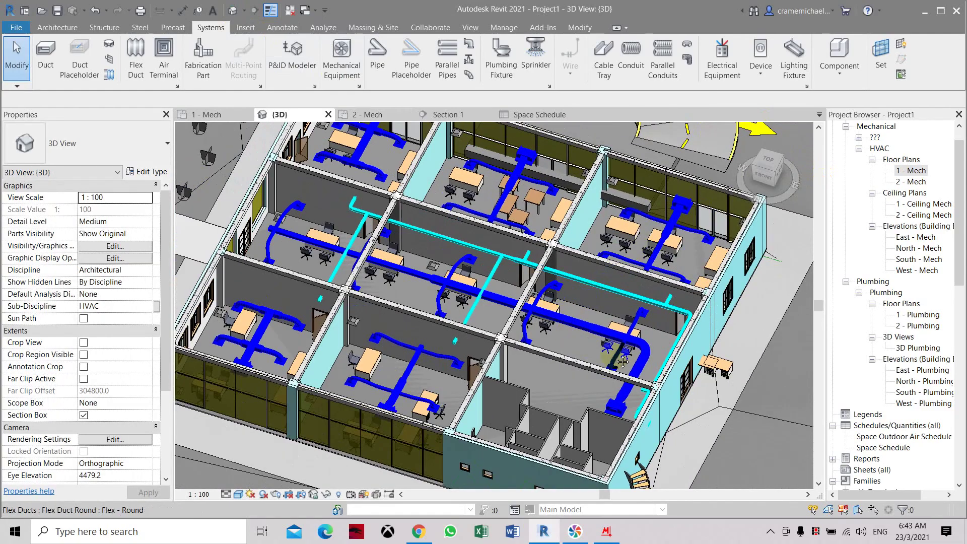
scroll(613, 348, down, 5)
scroll(612, 334, up, 3)
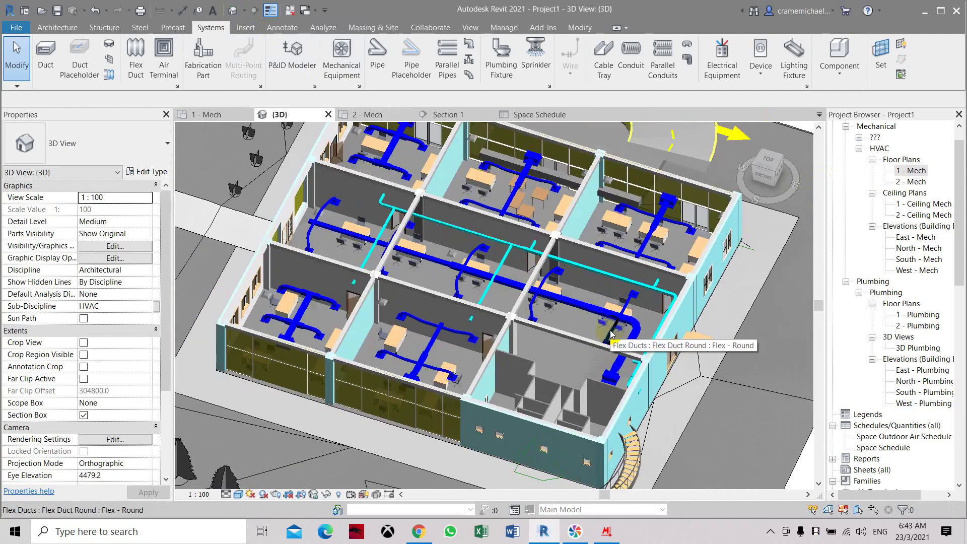
drag(775, 166, 775, 192)
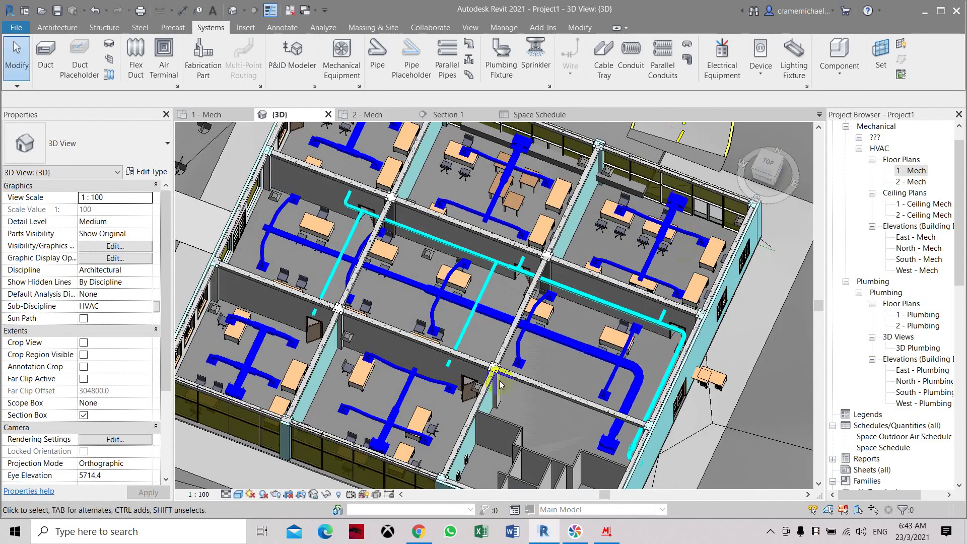